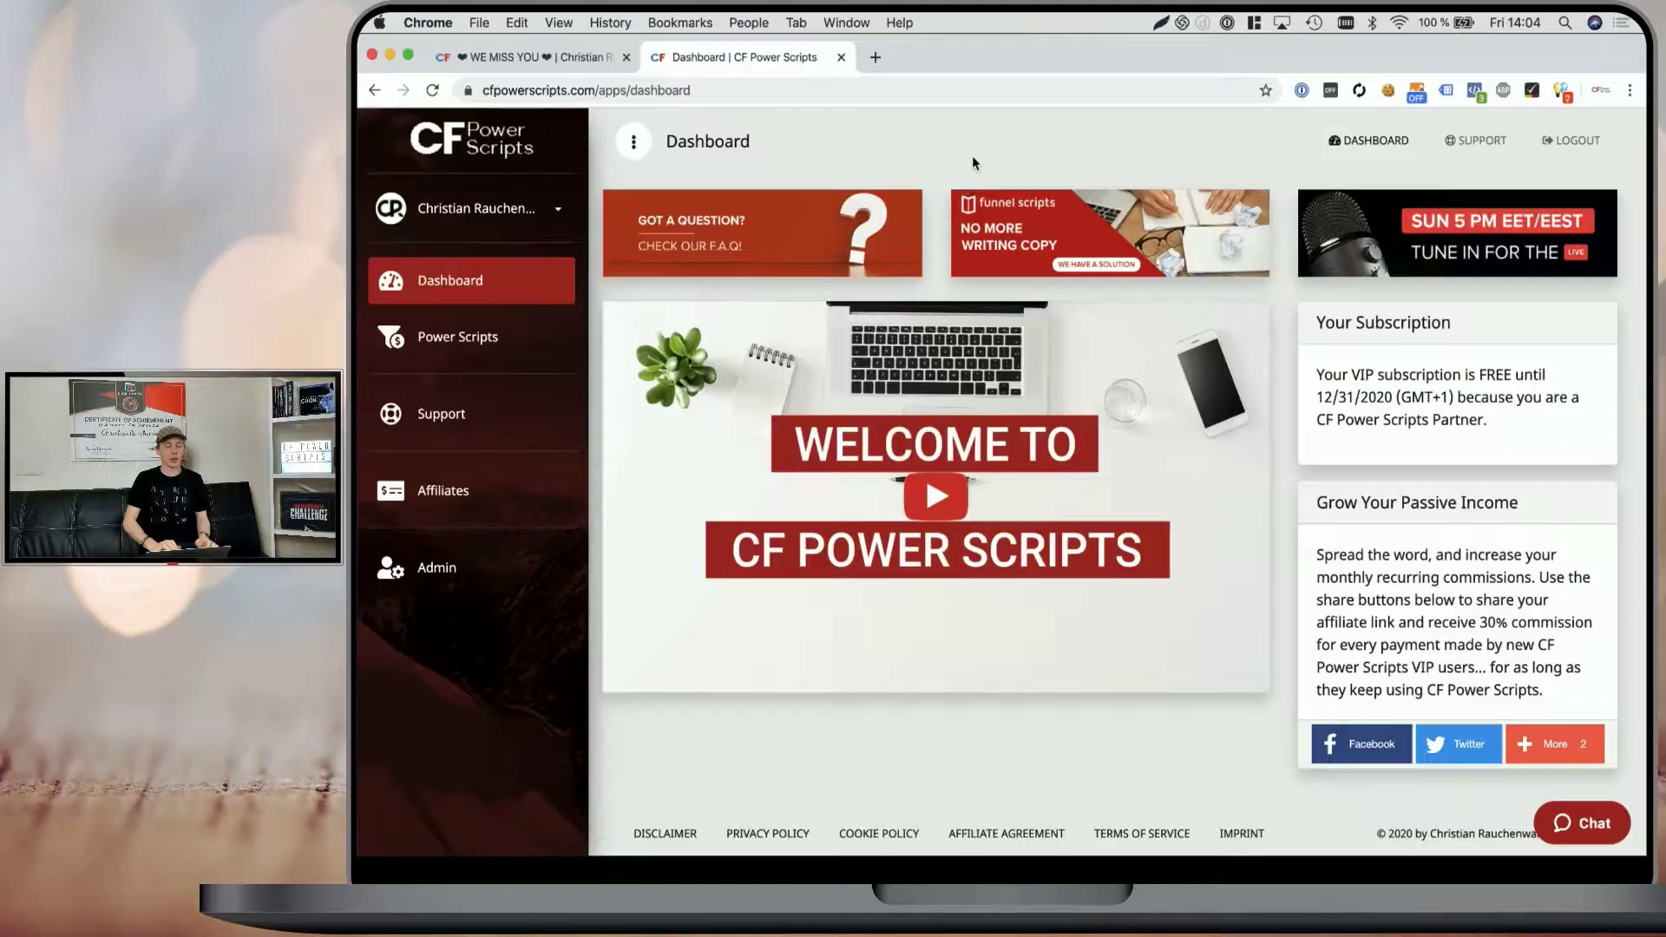
Go to Power Scripts > Power Scripts Development and open the Order Form step's scripts
left_click(436, 344)
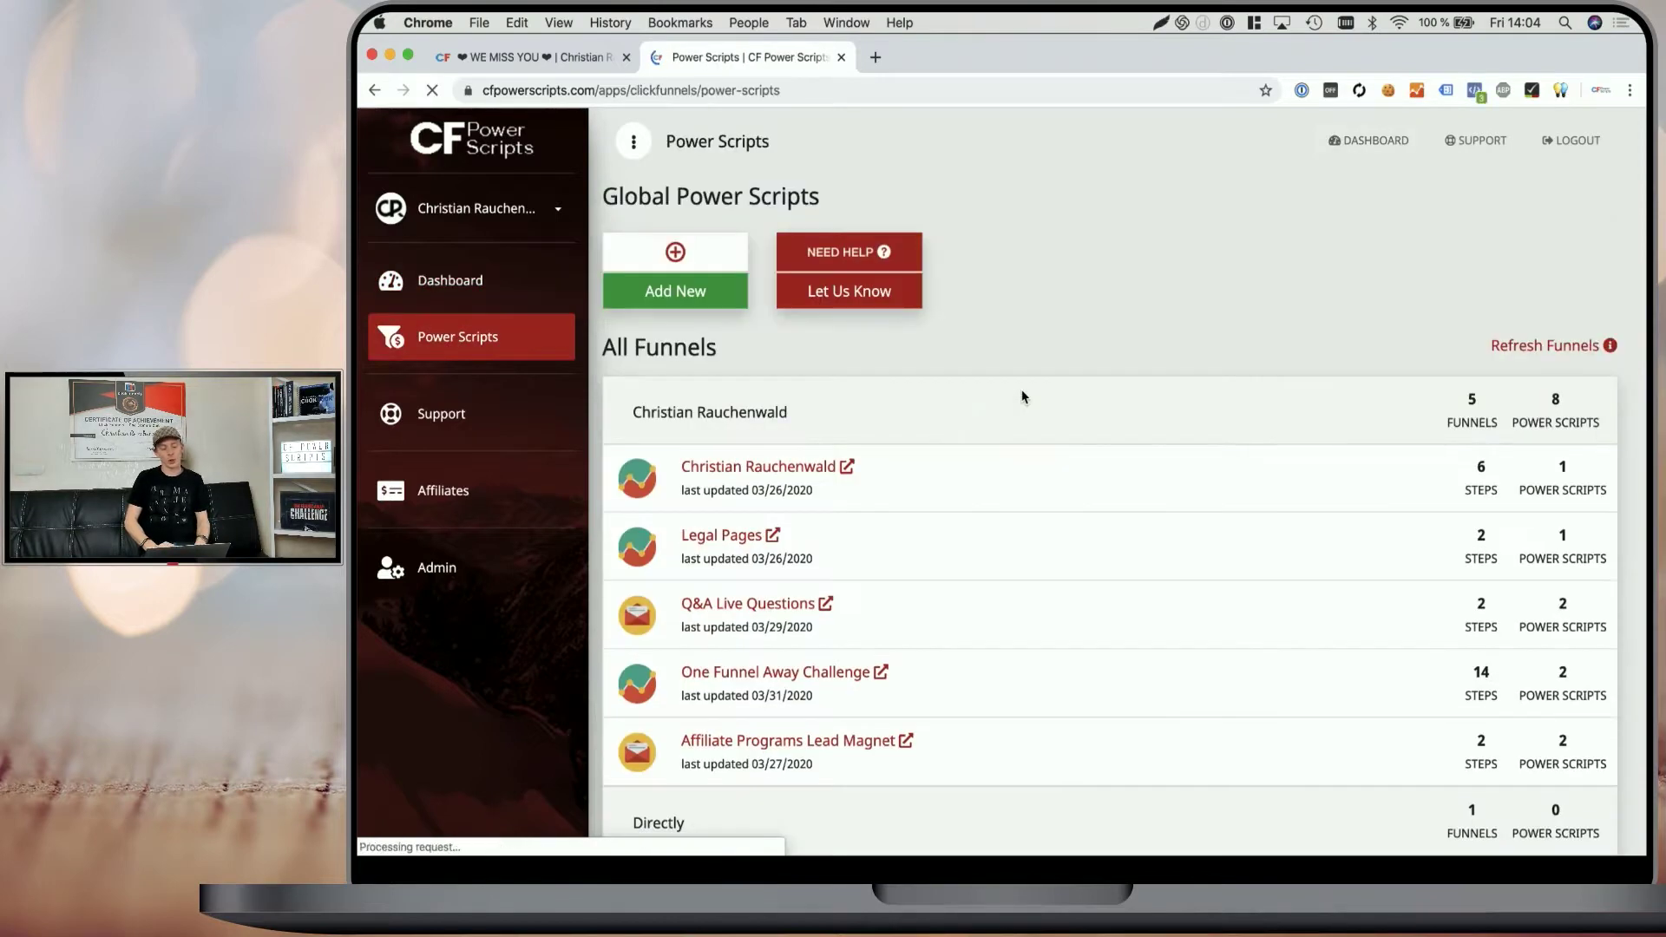
scroll(1022, 396, "down", 1)
scroll(1022, 397, "up", 1)
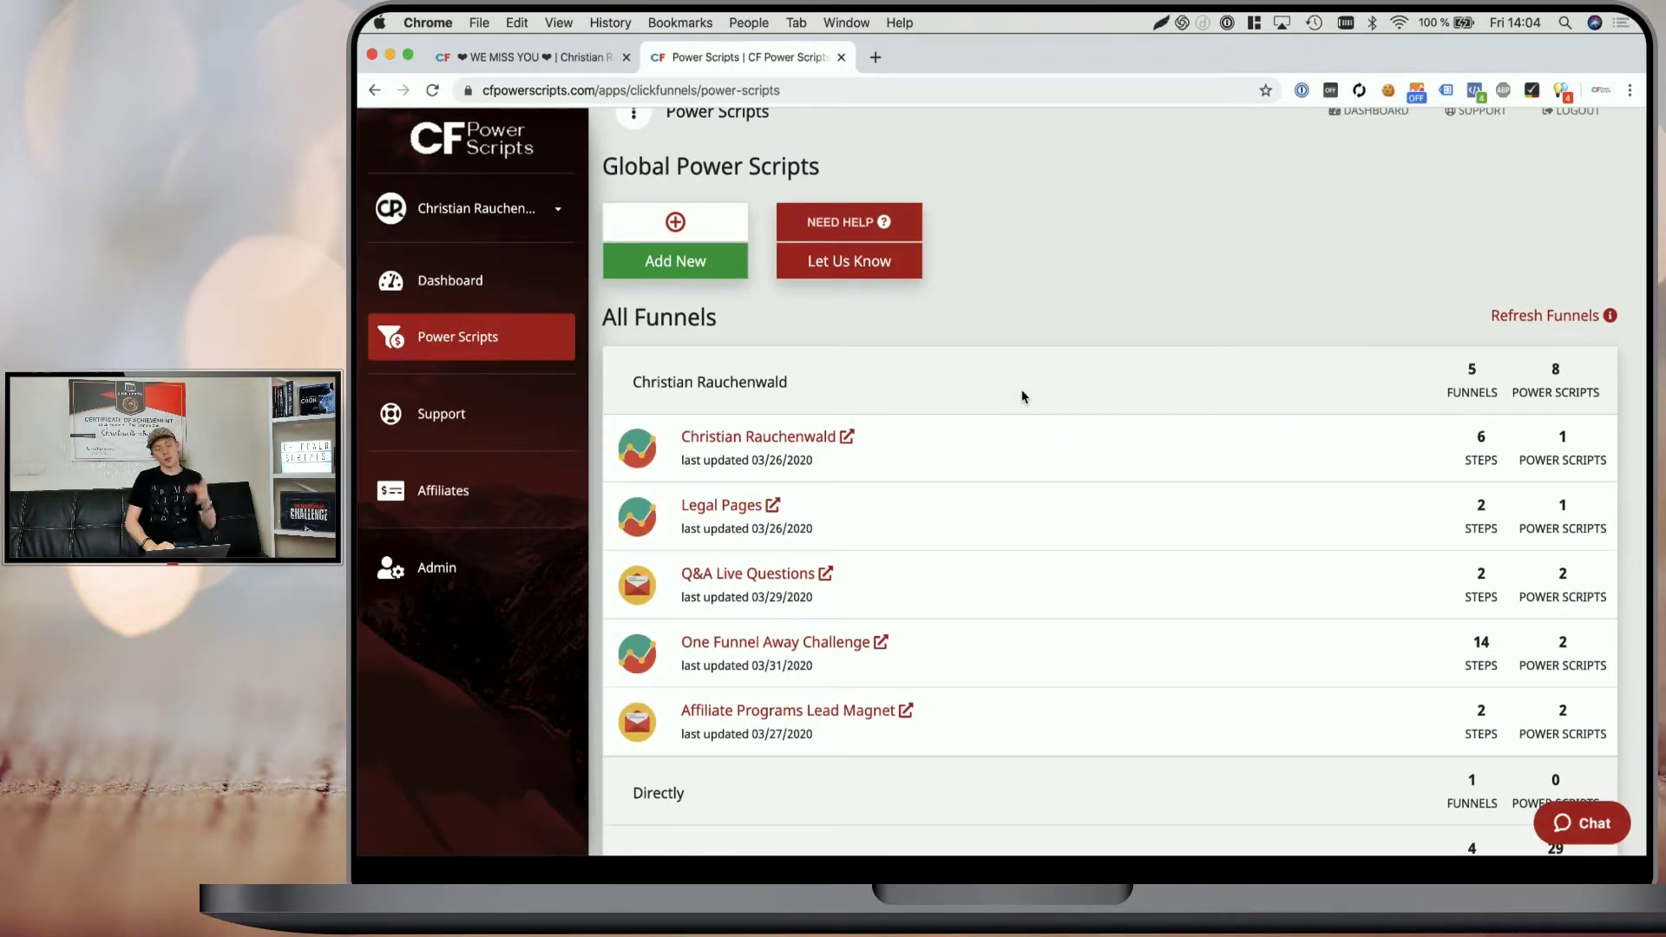
scroll(1022, 397, "down", 5)
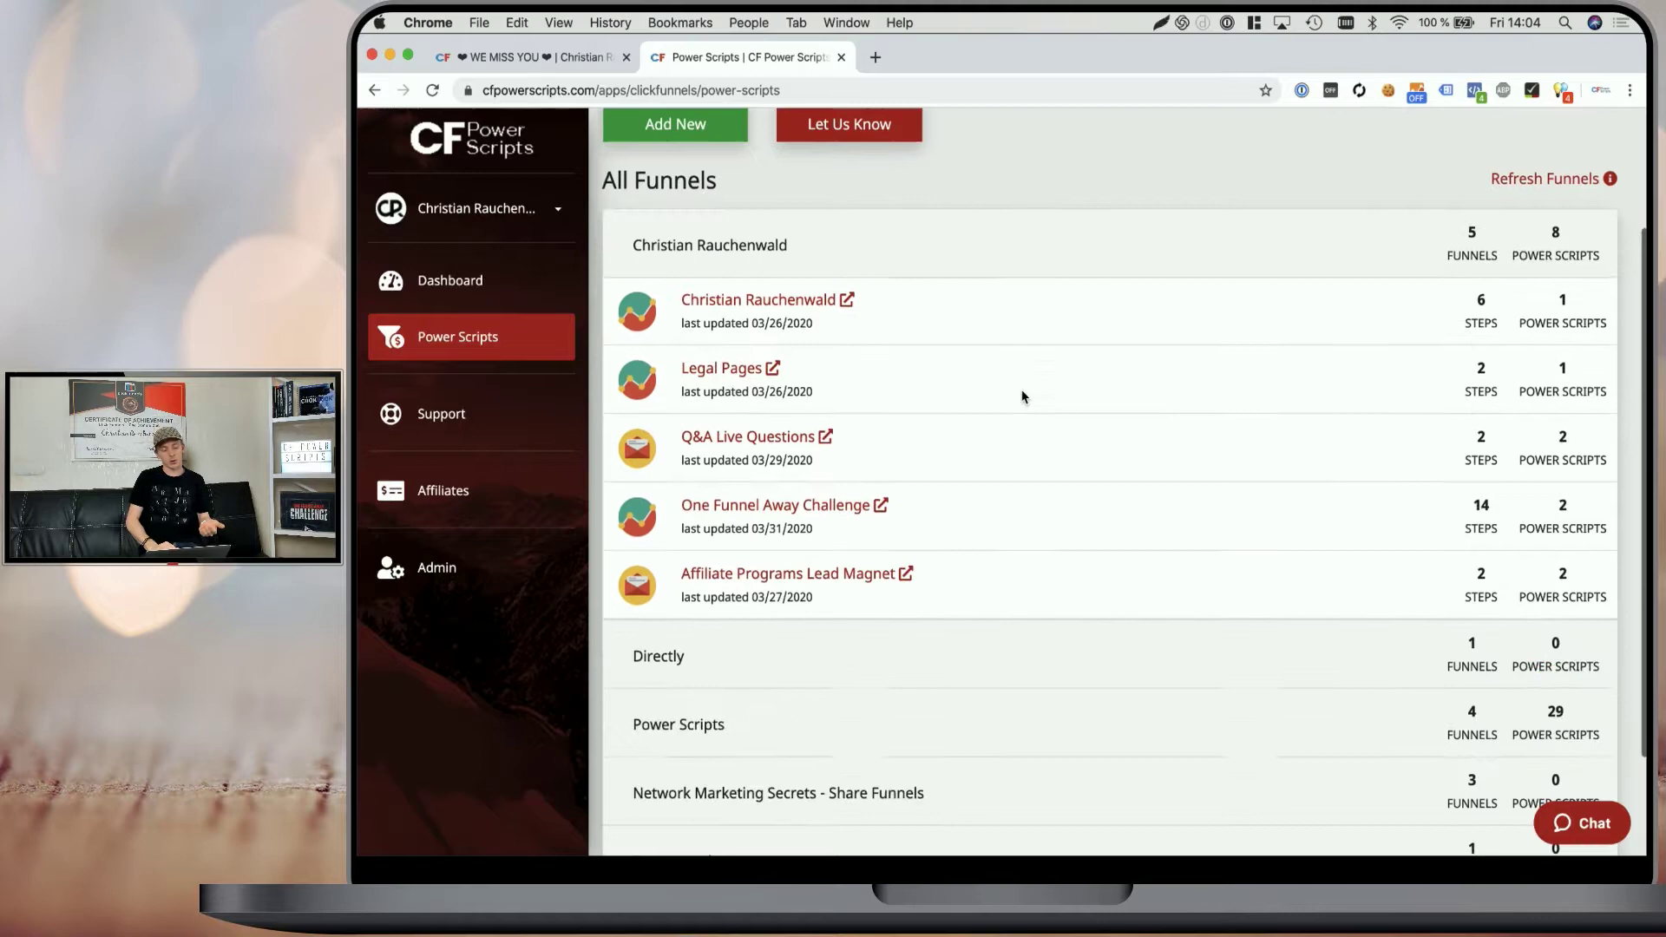
left_click(711, 595)
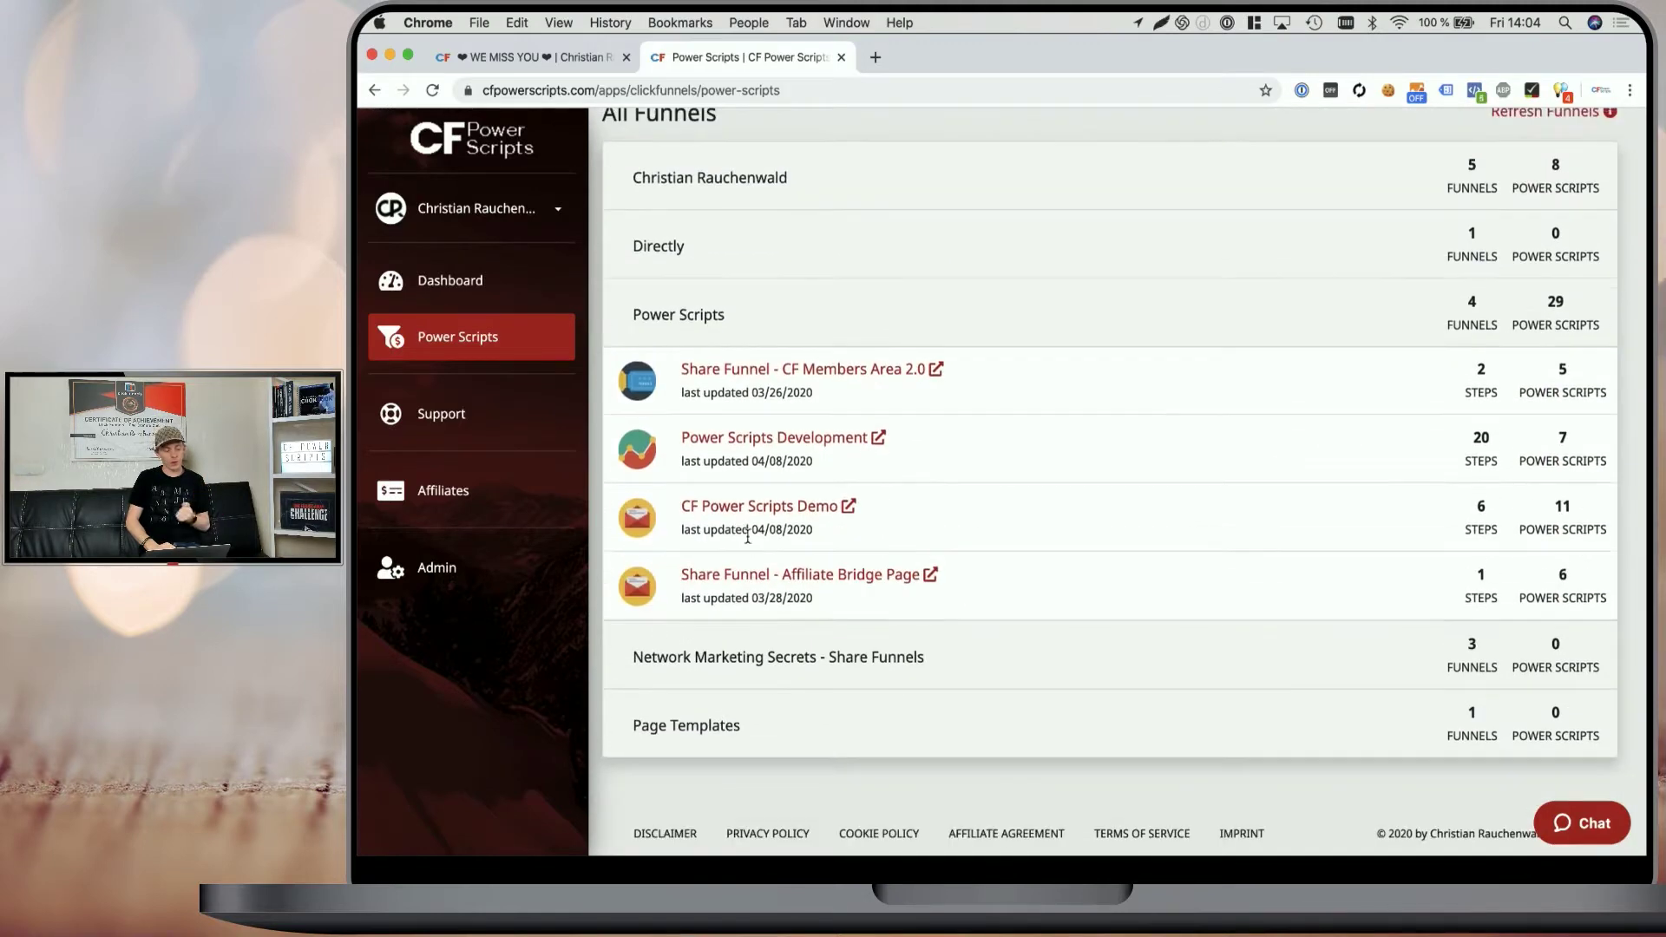
left_click(742, 442)
scroll(885, 526, "down", 5)
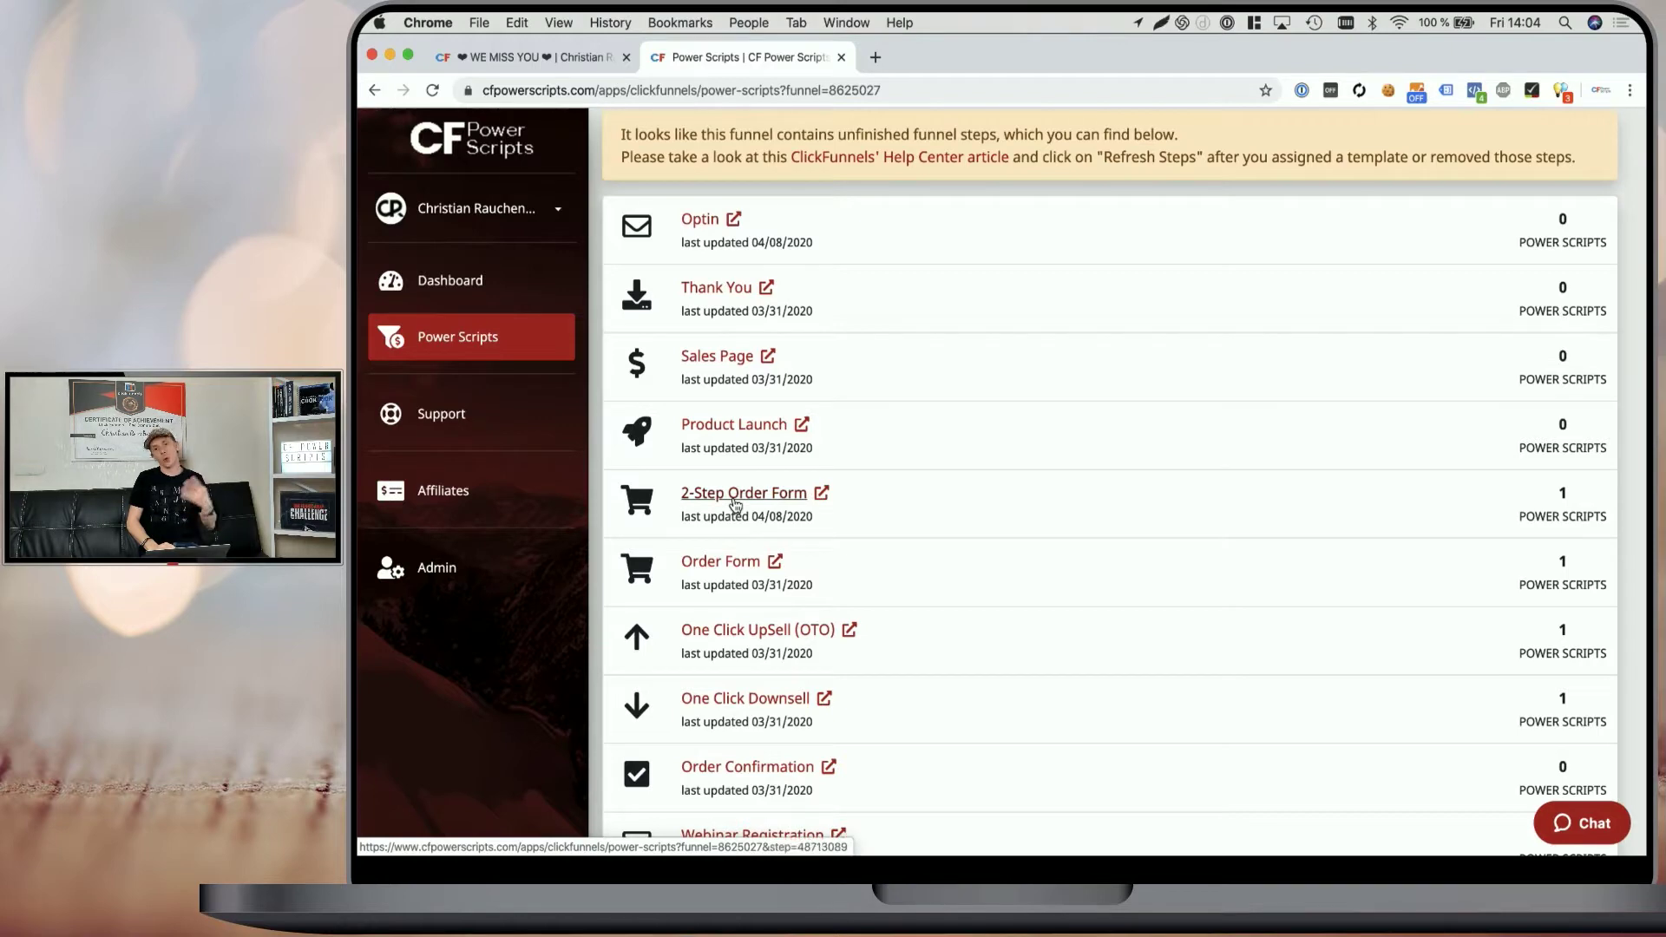
left_click(711, 563)
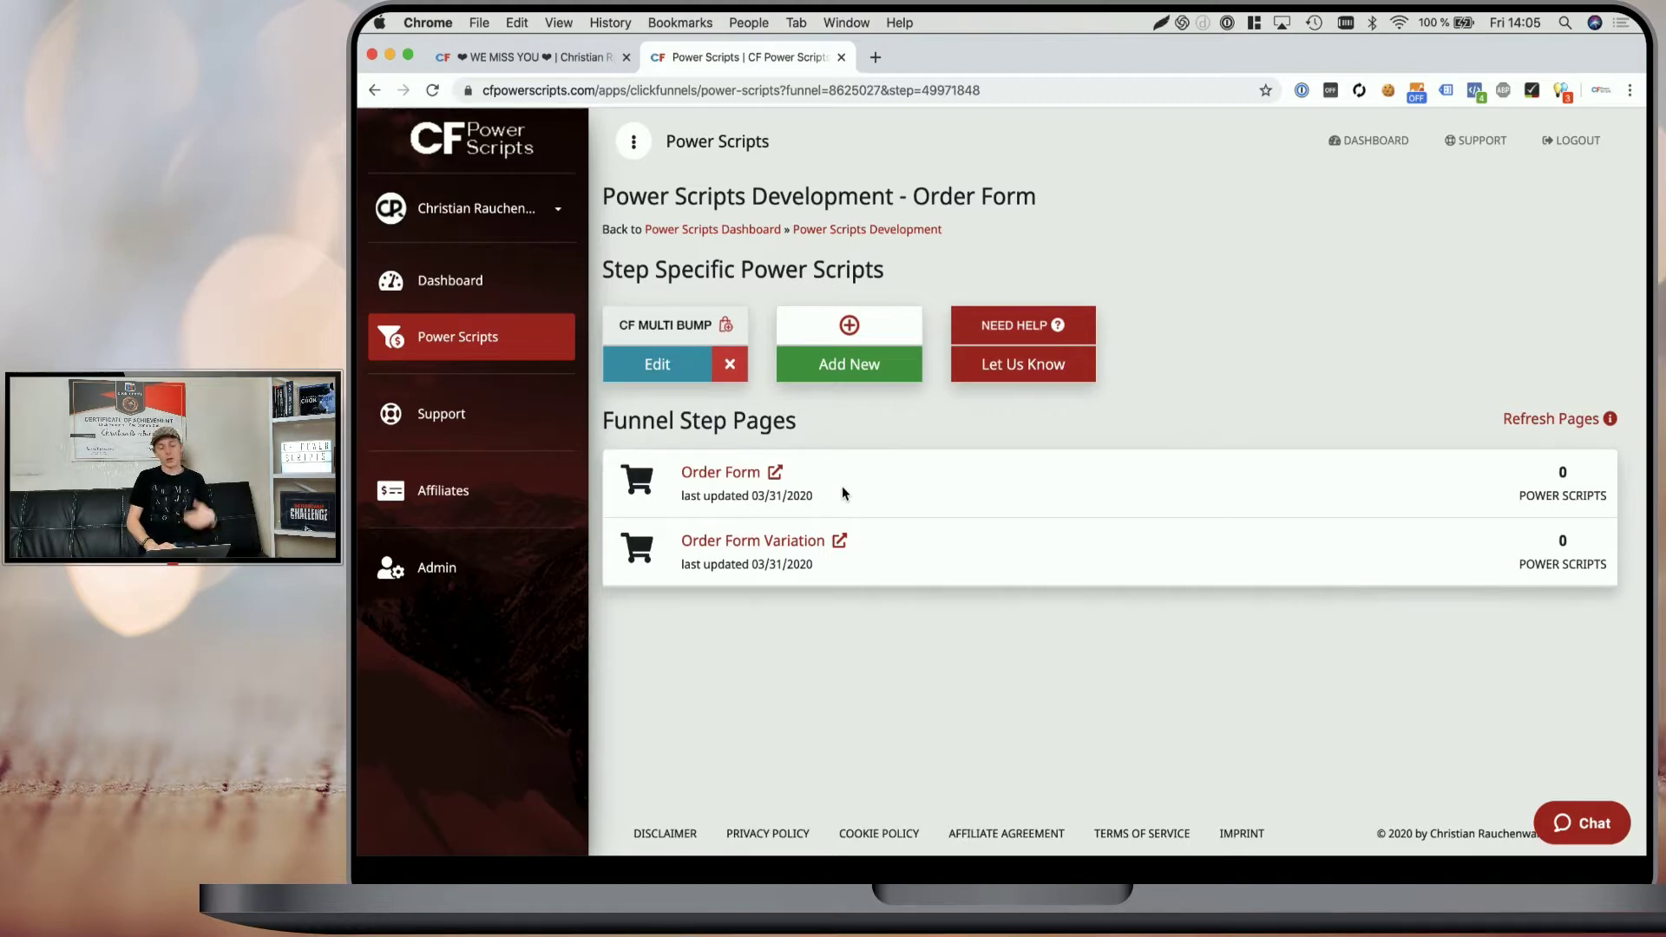
Start a new power script, search 'imag' and pick CF Image Bump
left_click(846, 370)
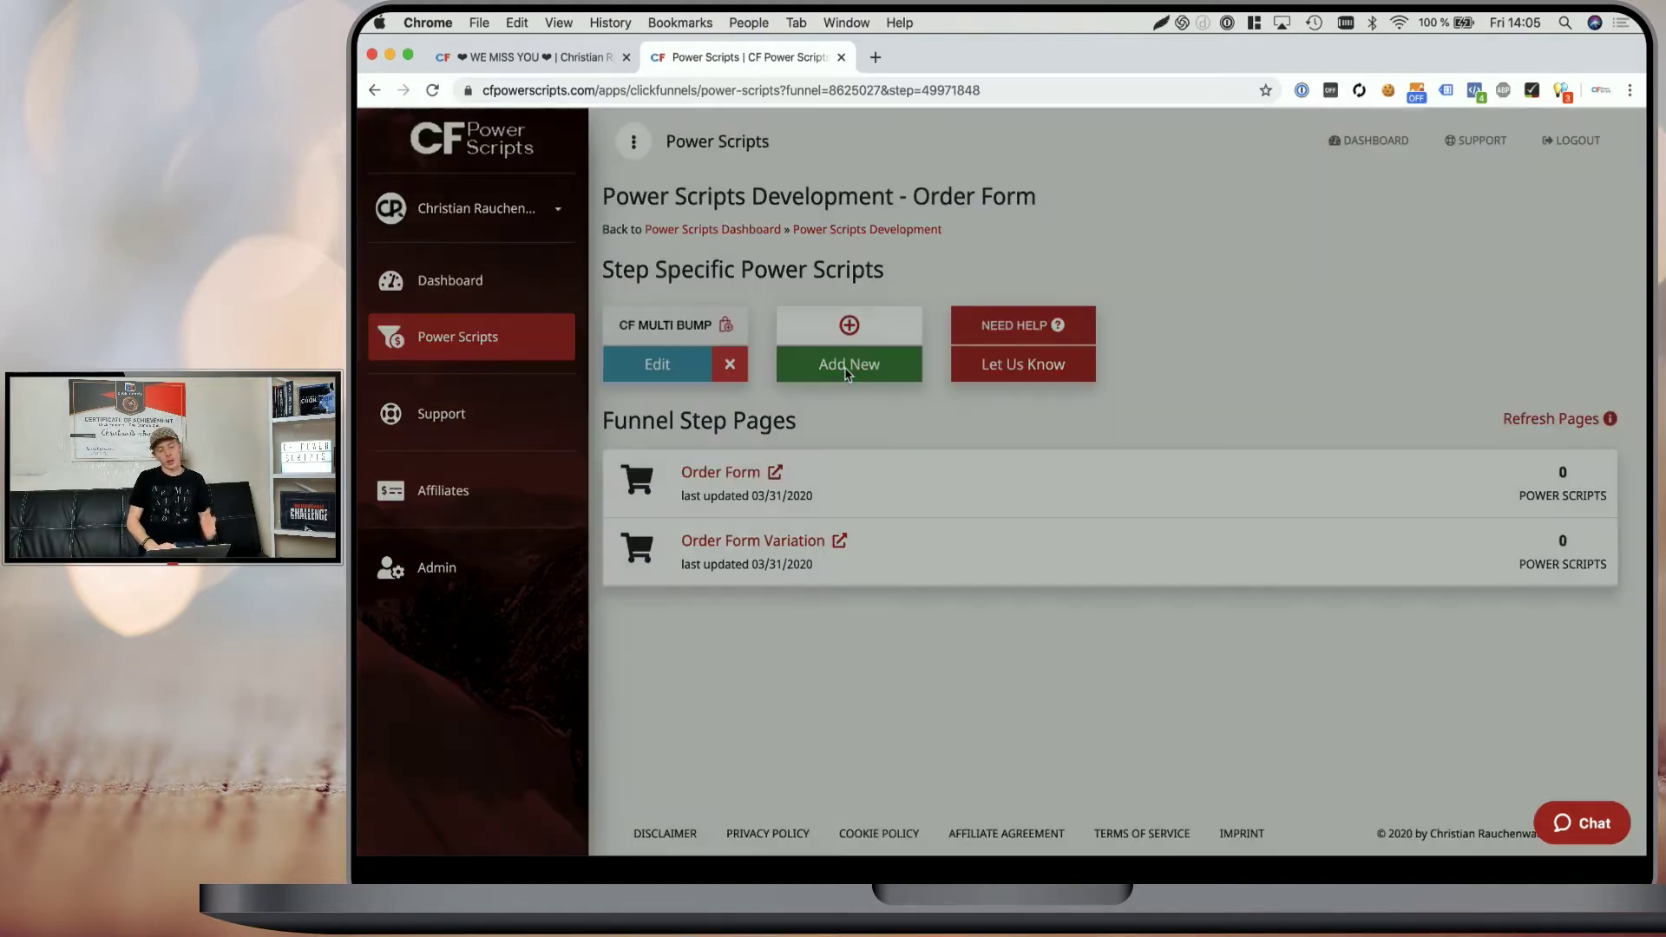
left_click(1060, 188)
type("im")
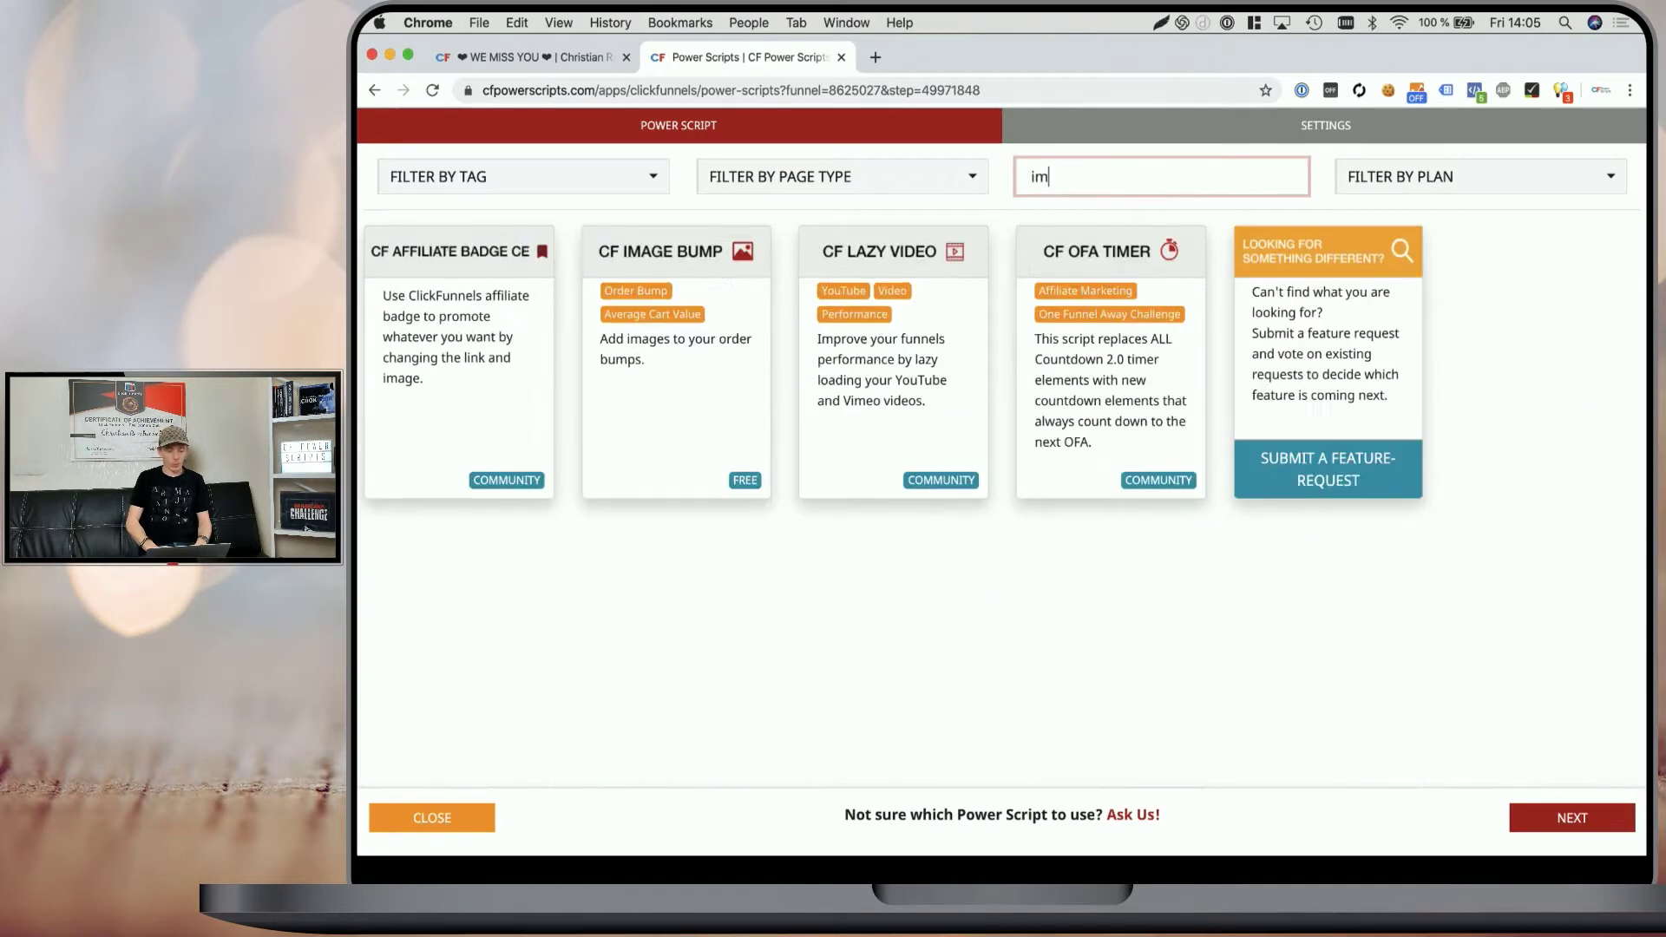
type("ag")
left_click(703, 387)
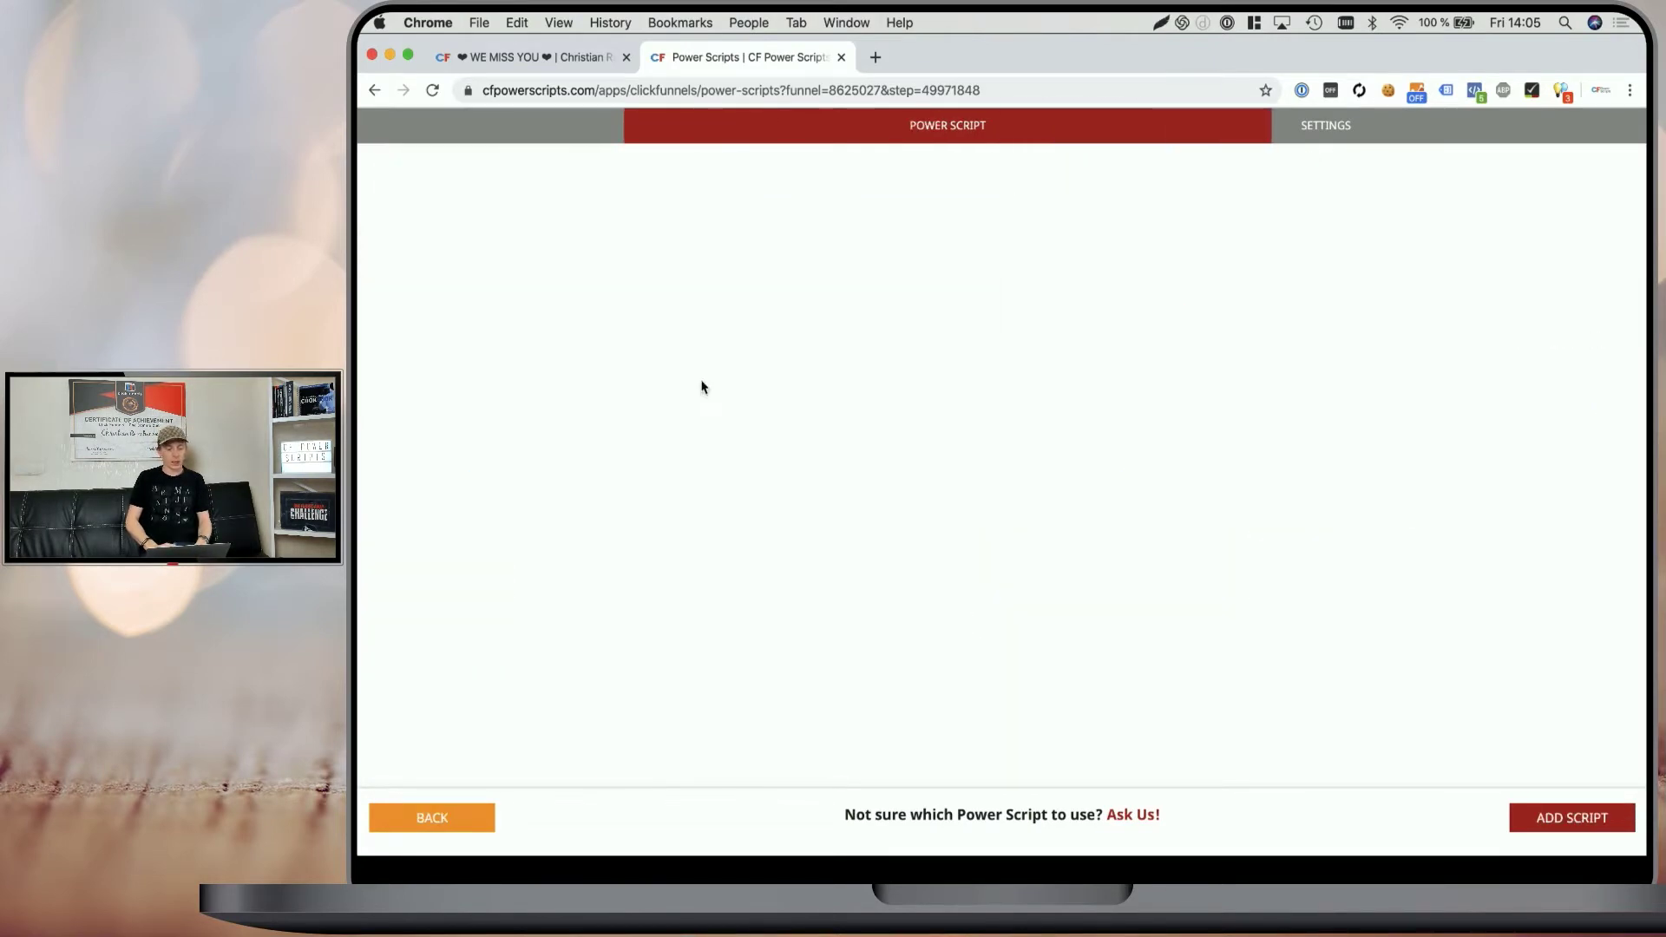
Set Bump Image Position to Above Checkbox and add the script to the Order Form step
left_click(954, 270)
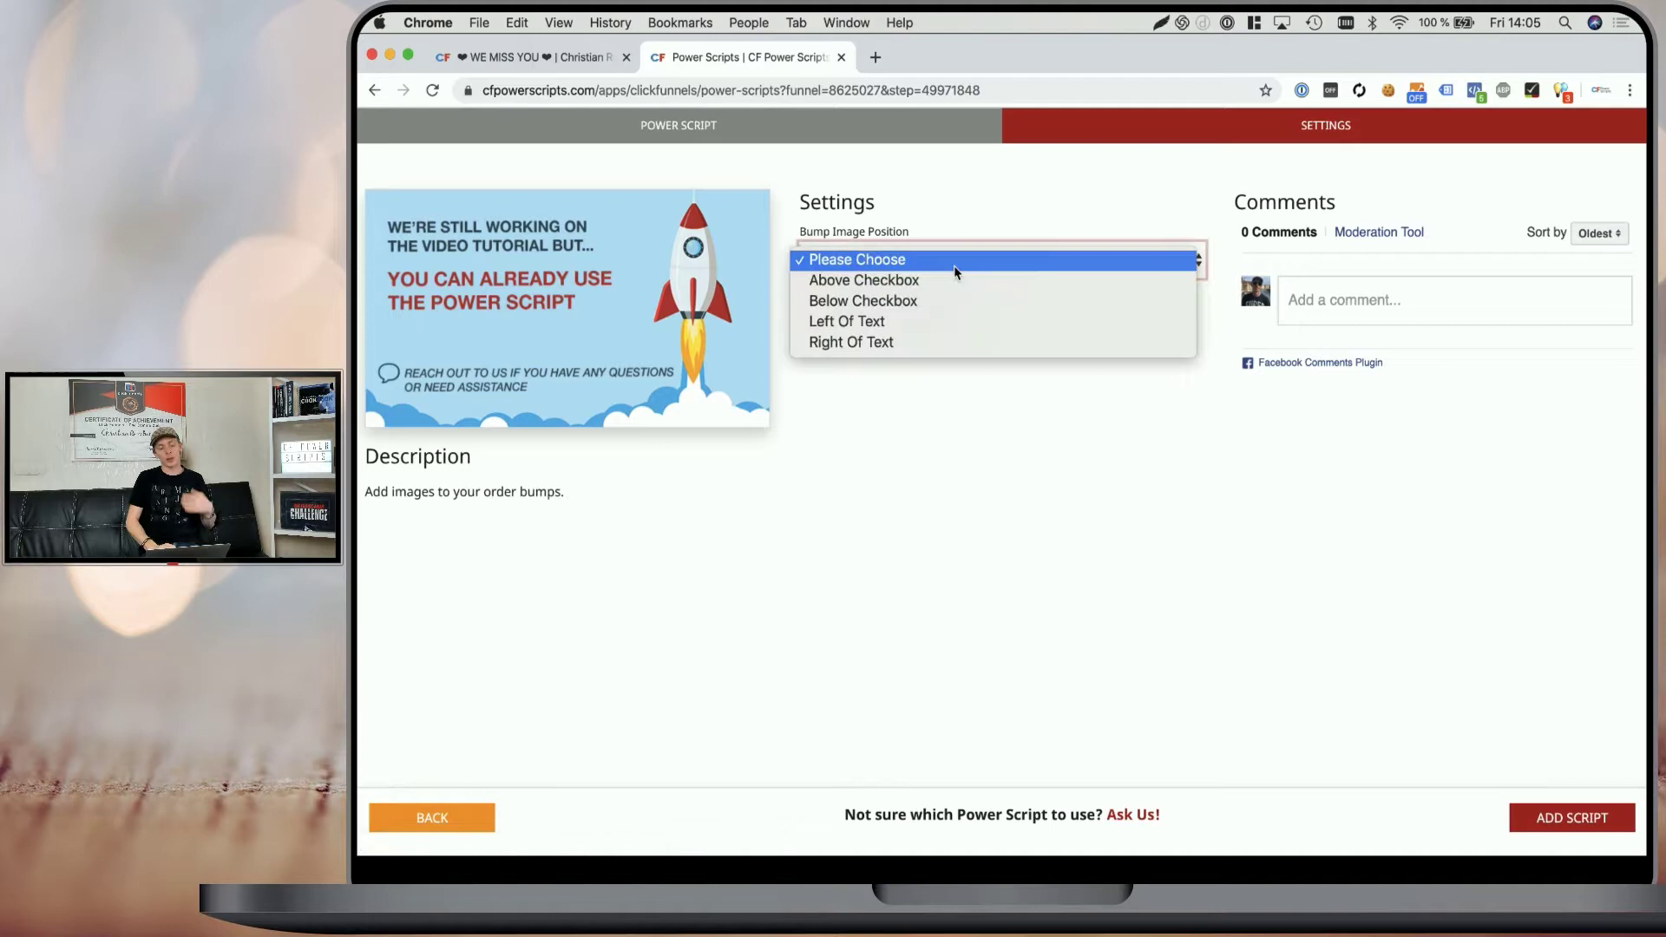
left_click(913, 285)
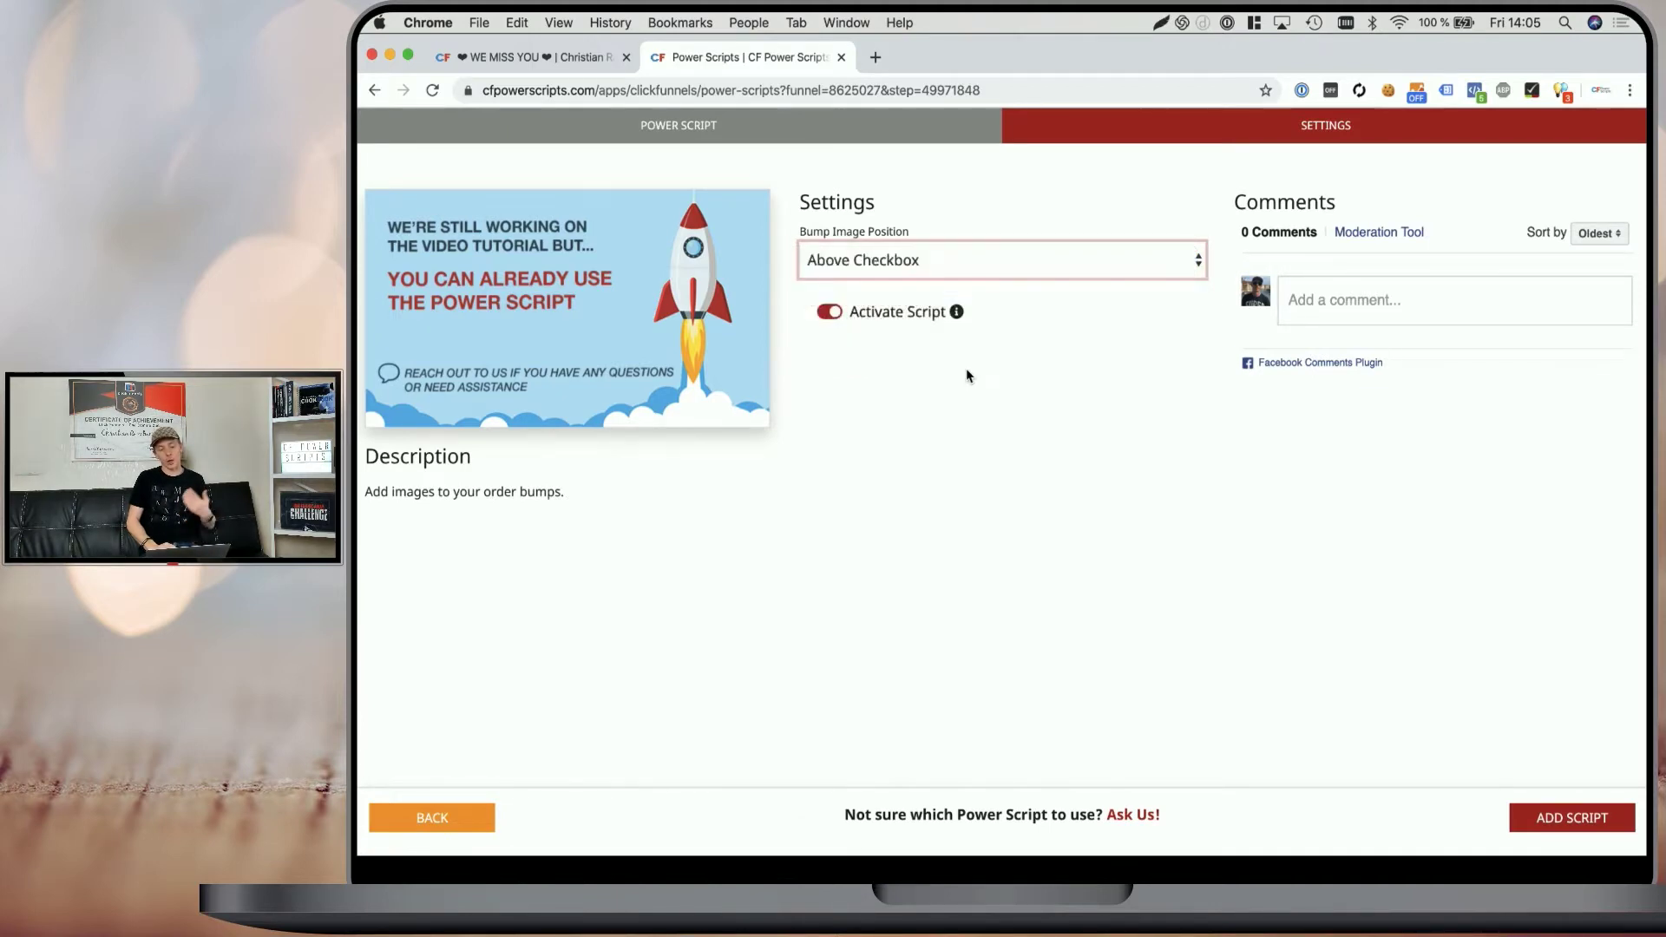
left_click(966, 264)
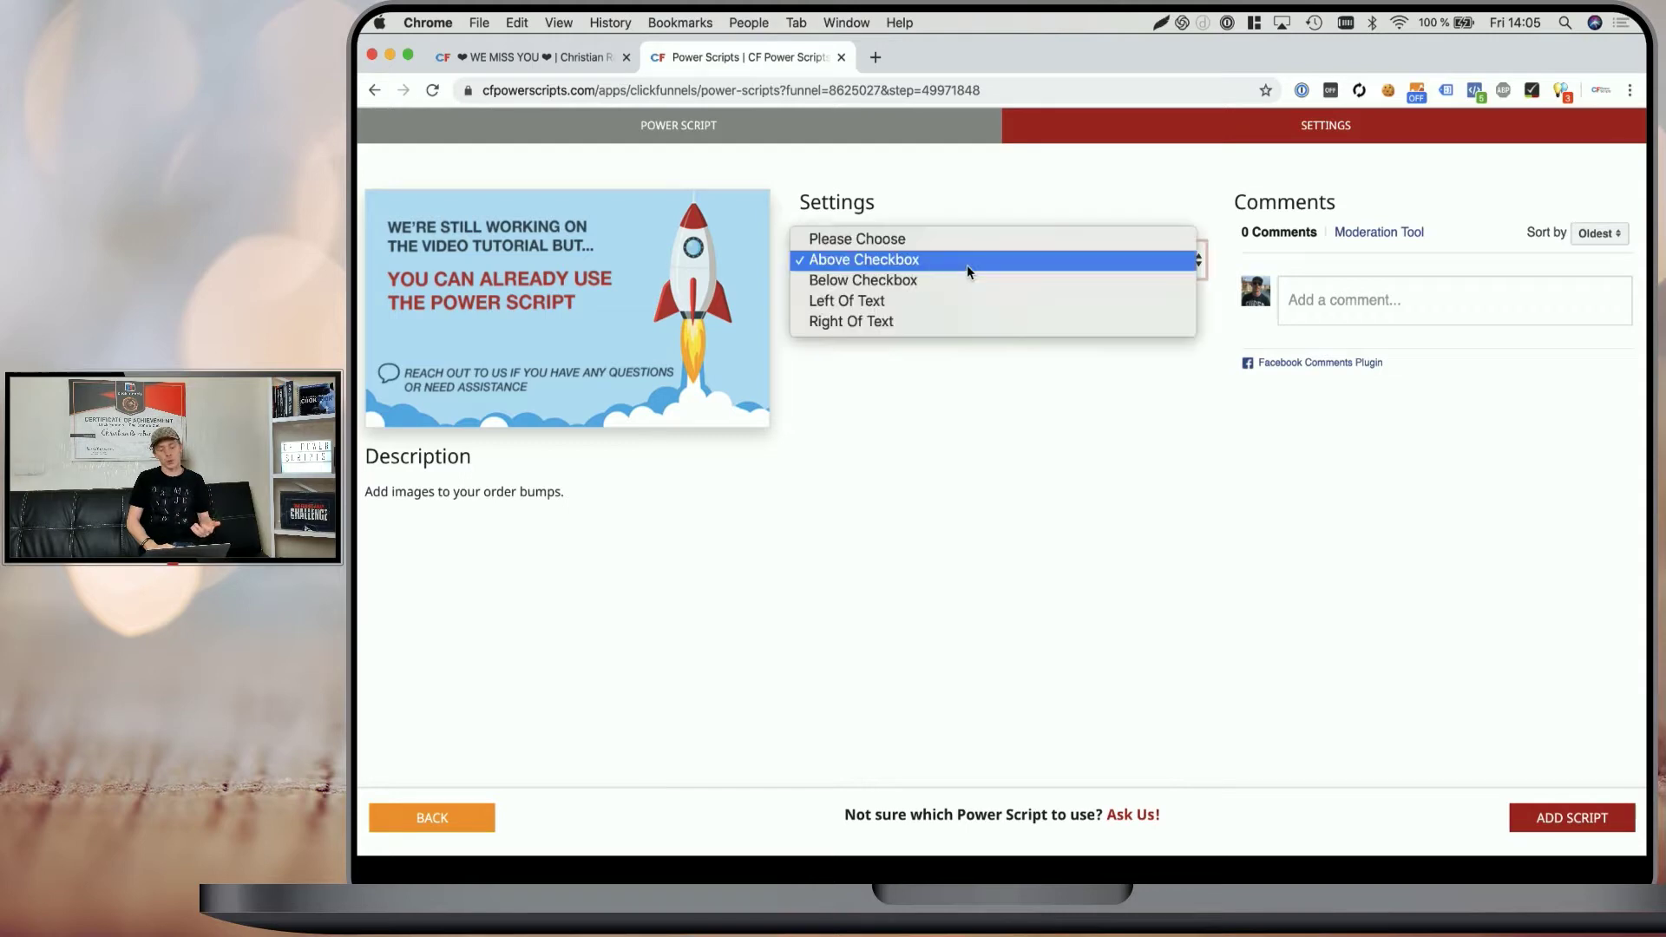
left_click(944, 373)
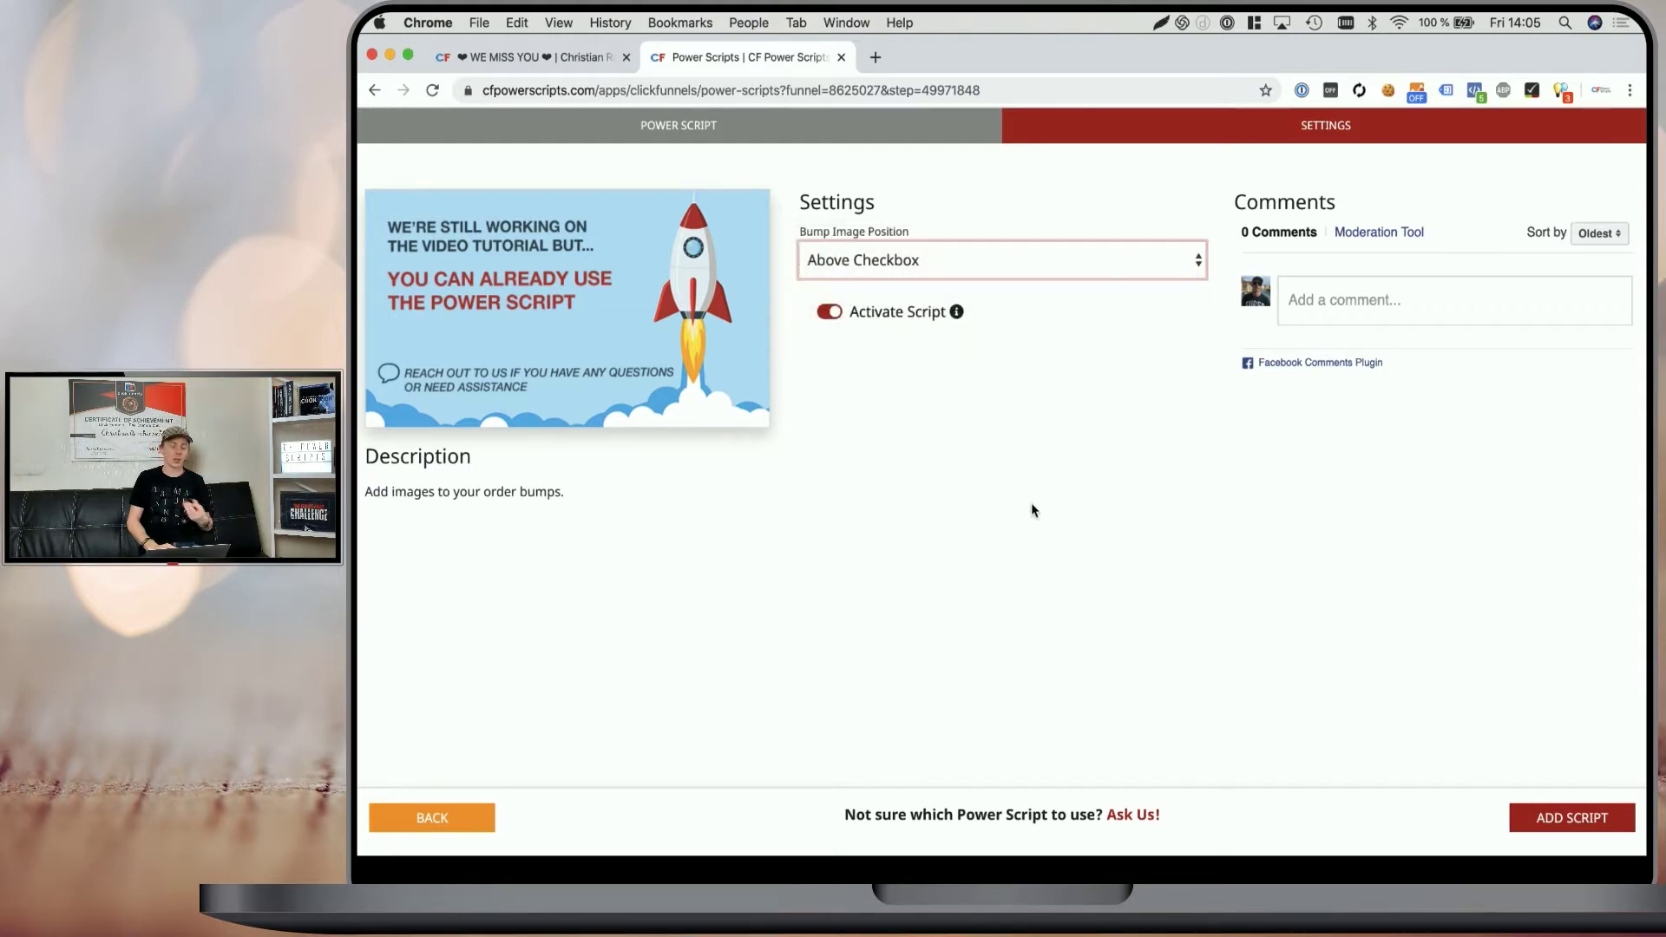
left_click(1553, 817)
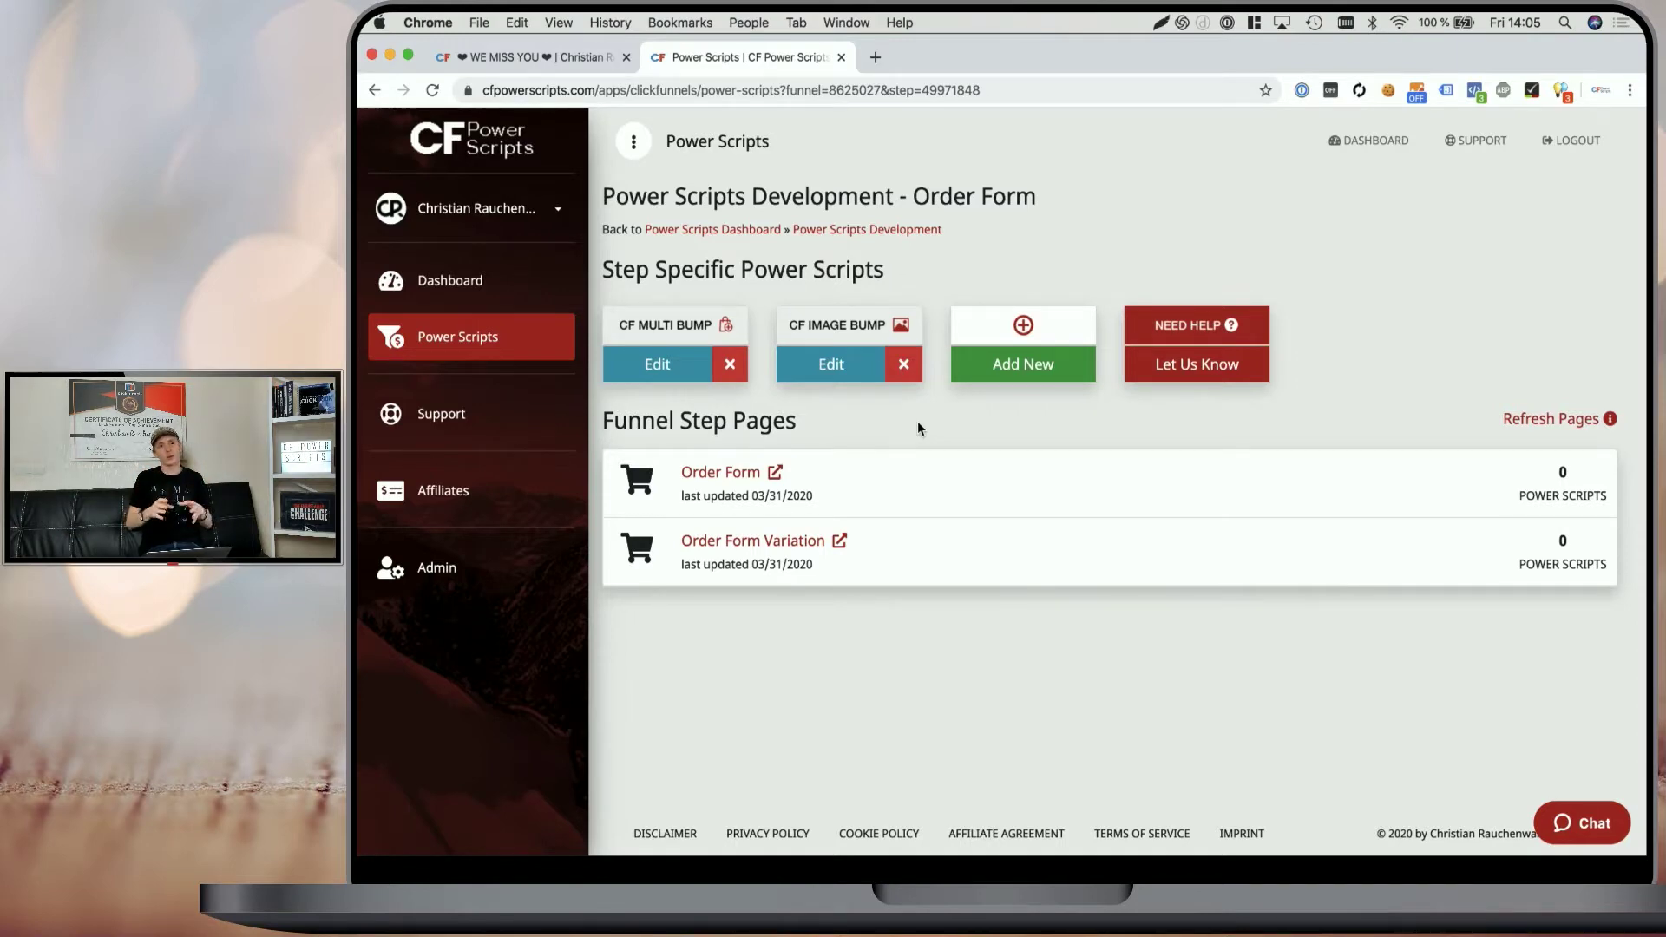
Open the Order Form step in the ClickFunnels page editor
left_click(776, 474)
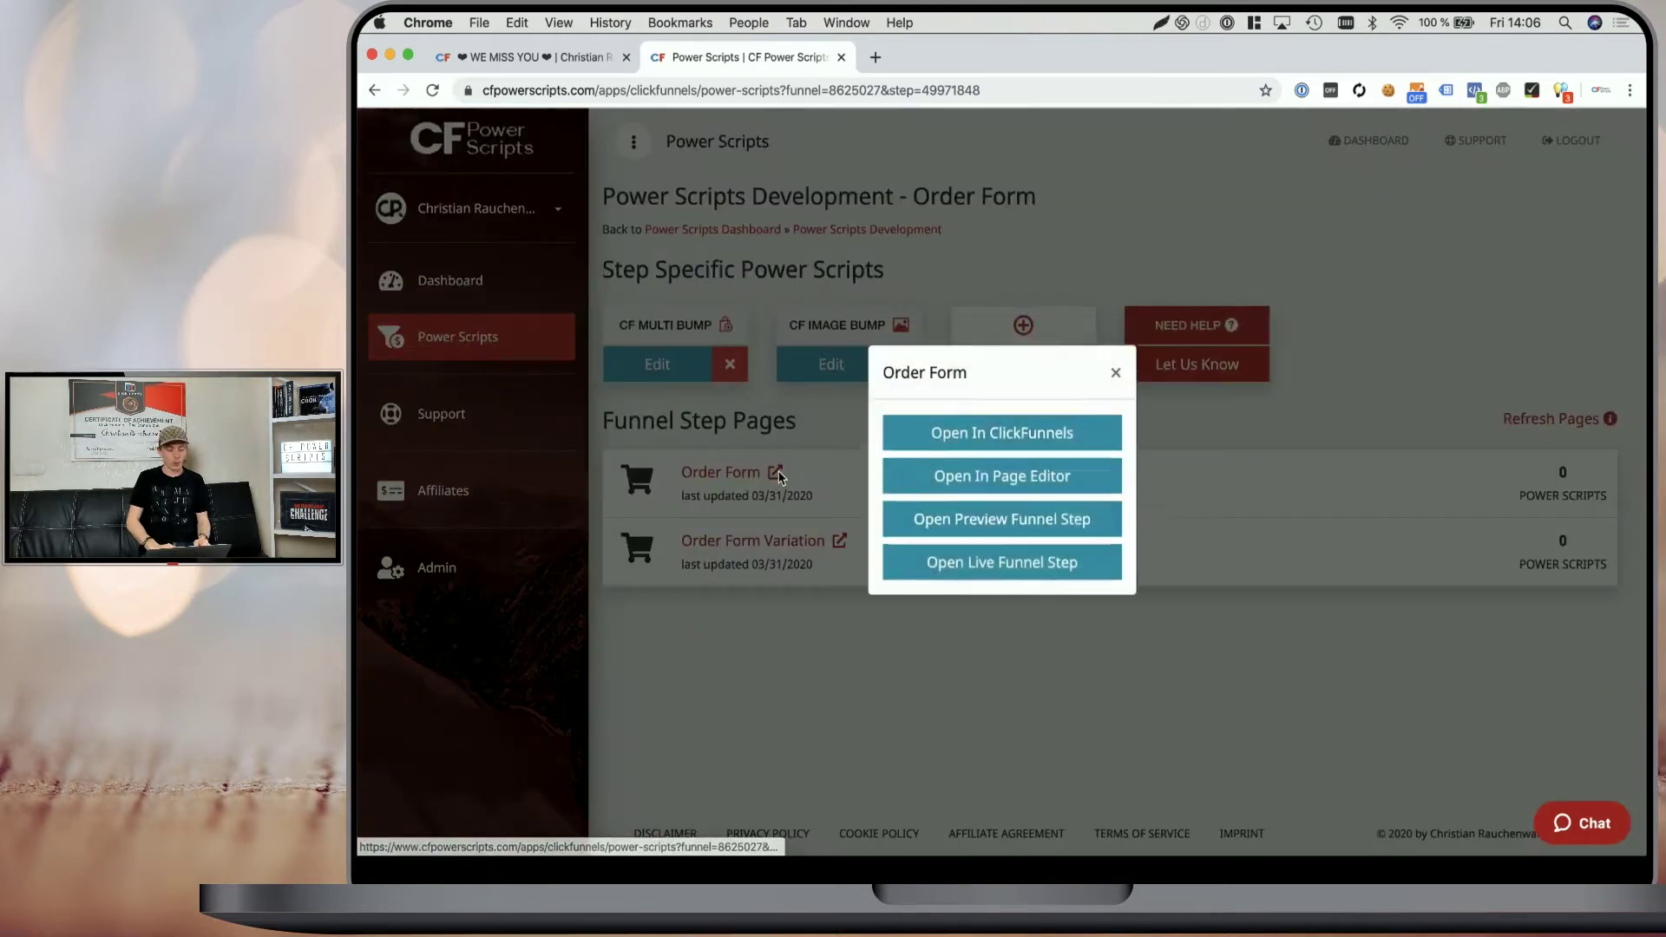
left_click(986, 484)
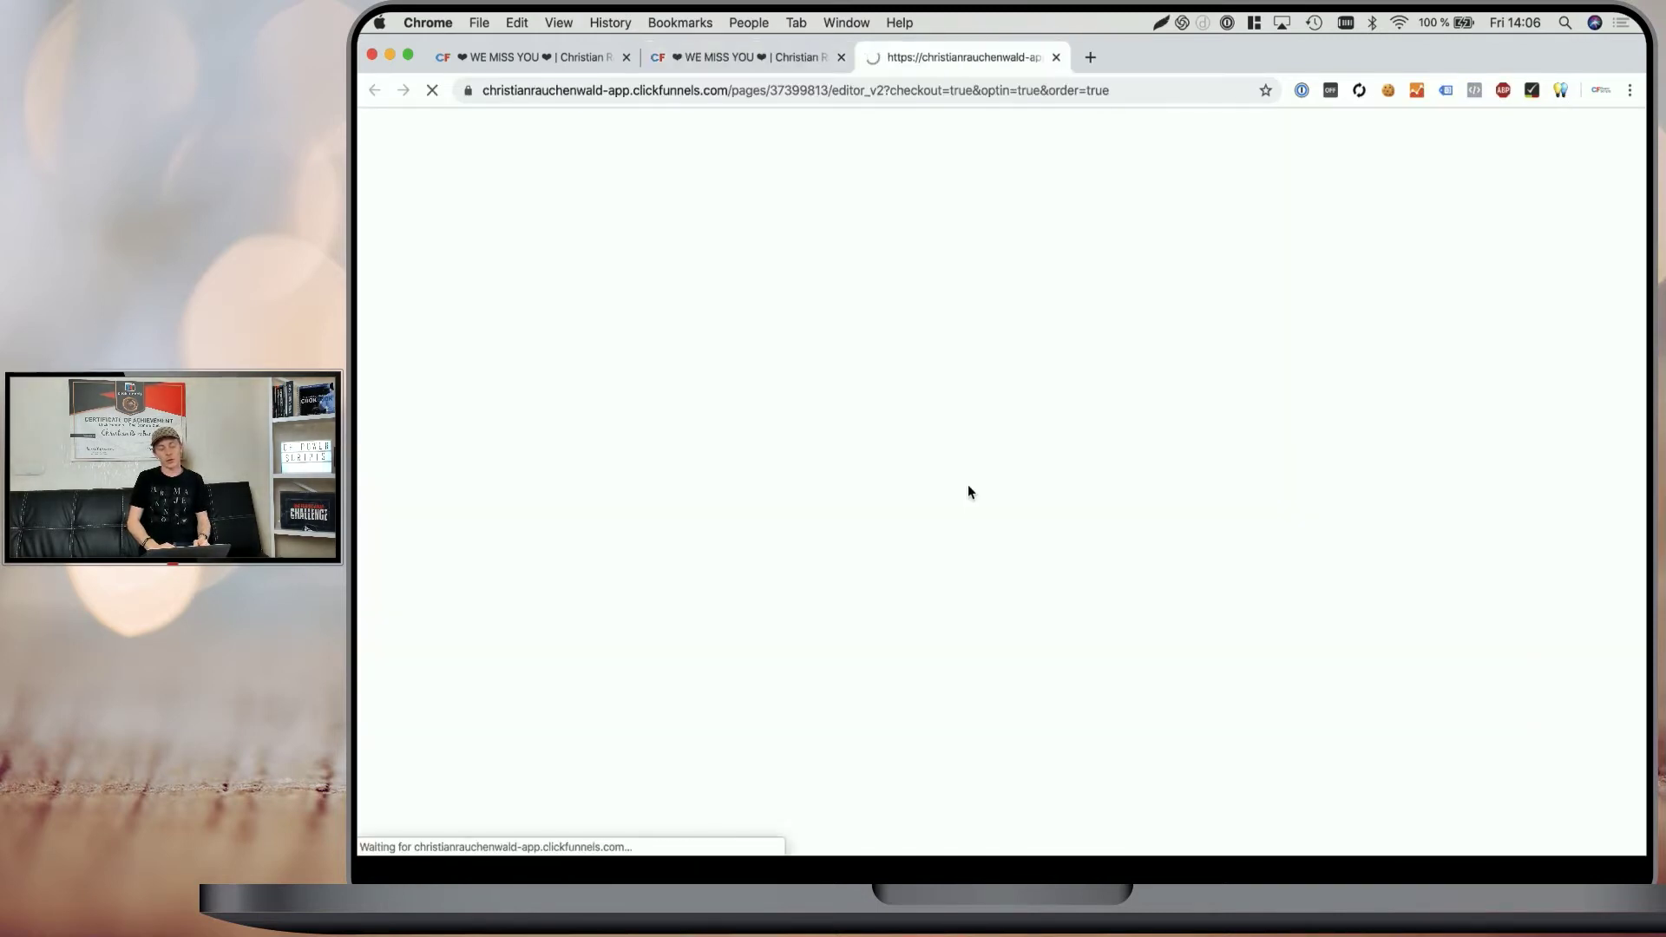
scroll(1079, 473, "down", 15)
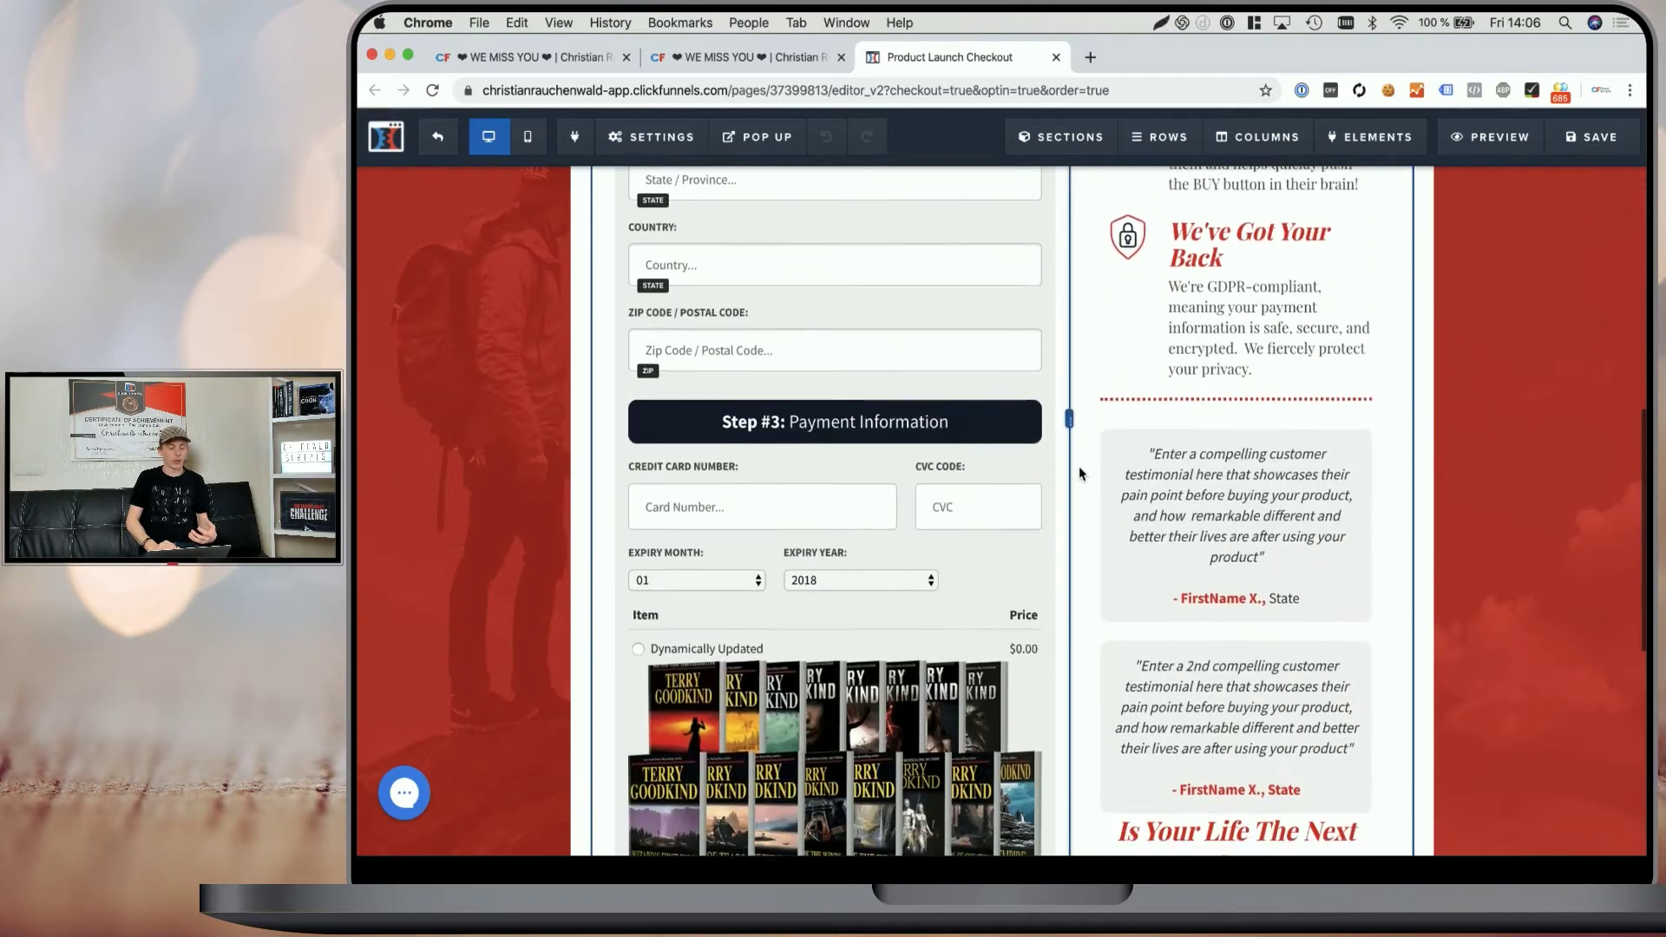
mouse_move(854, 473)
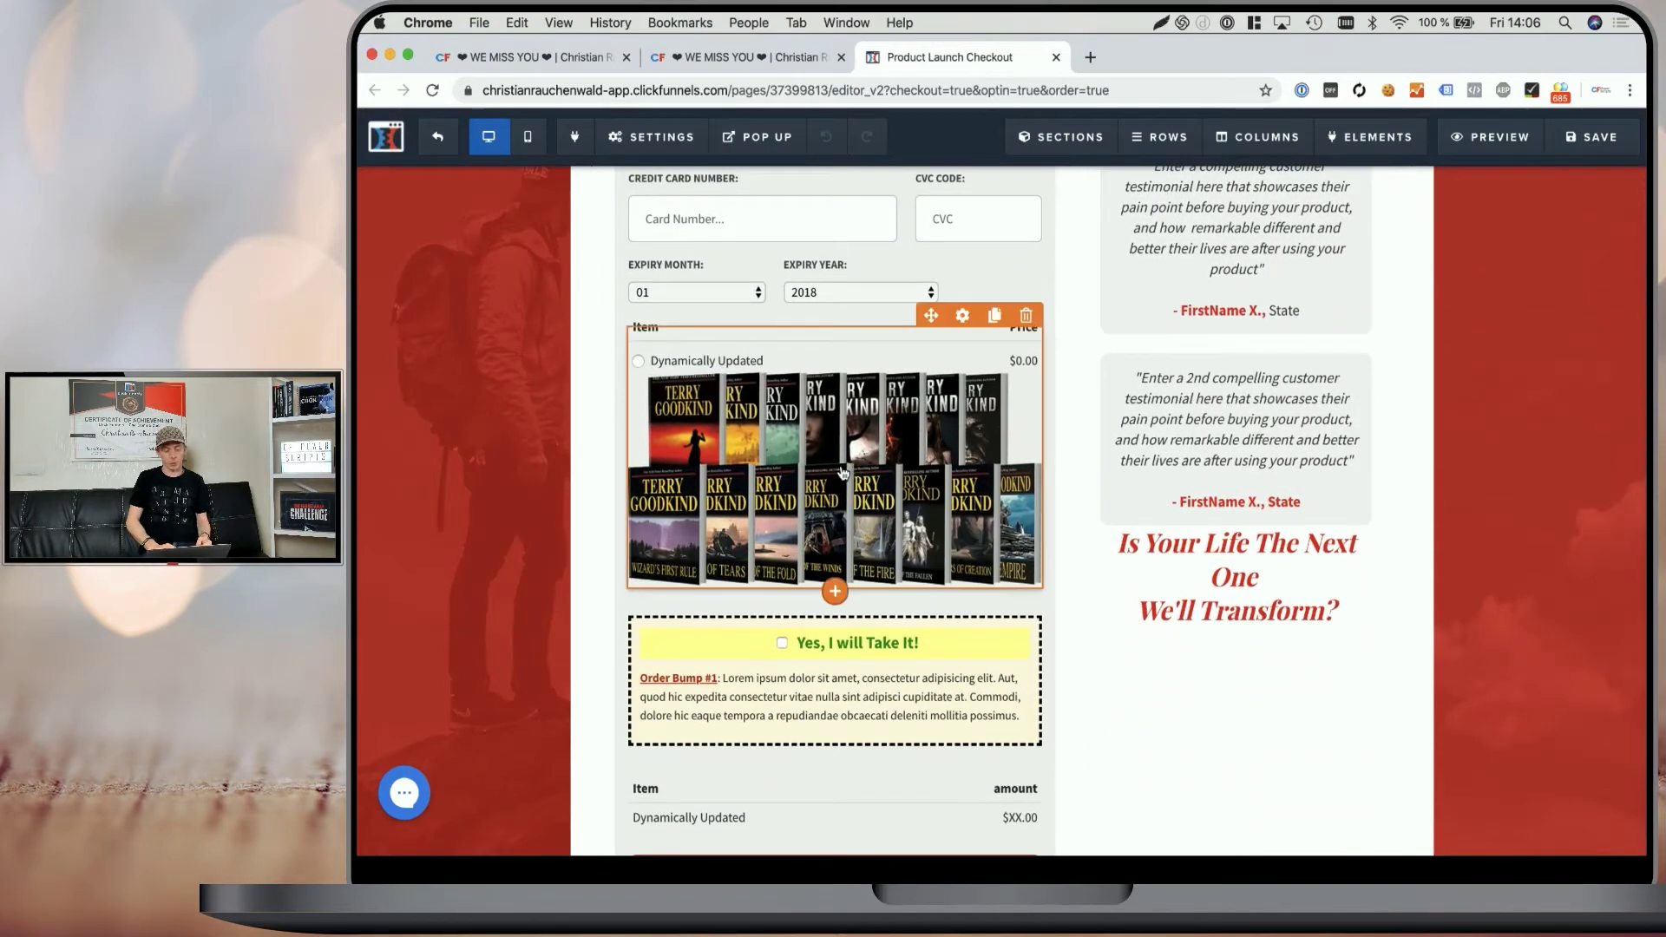
scroll(842, 471, "down", 1)
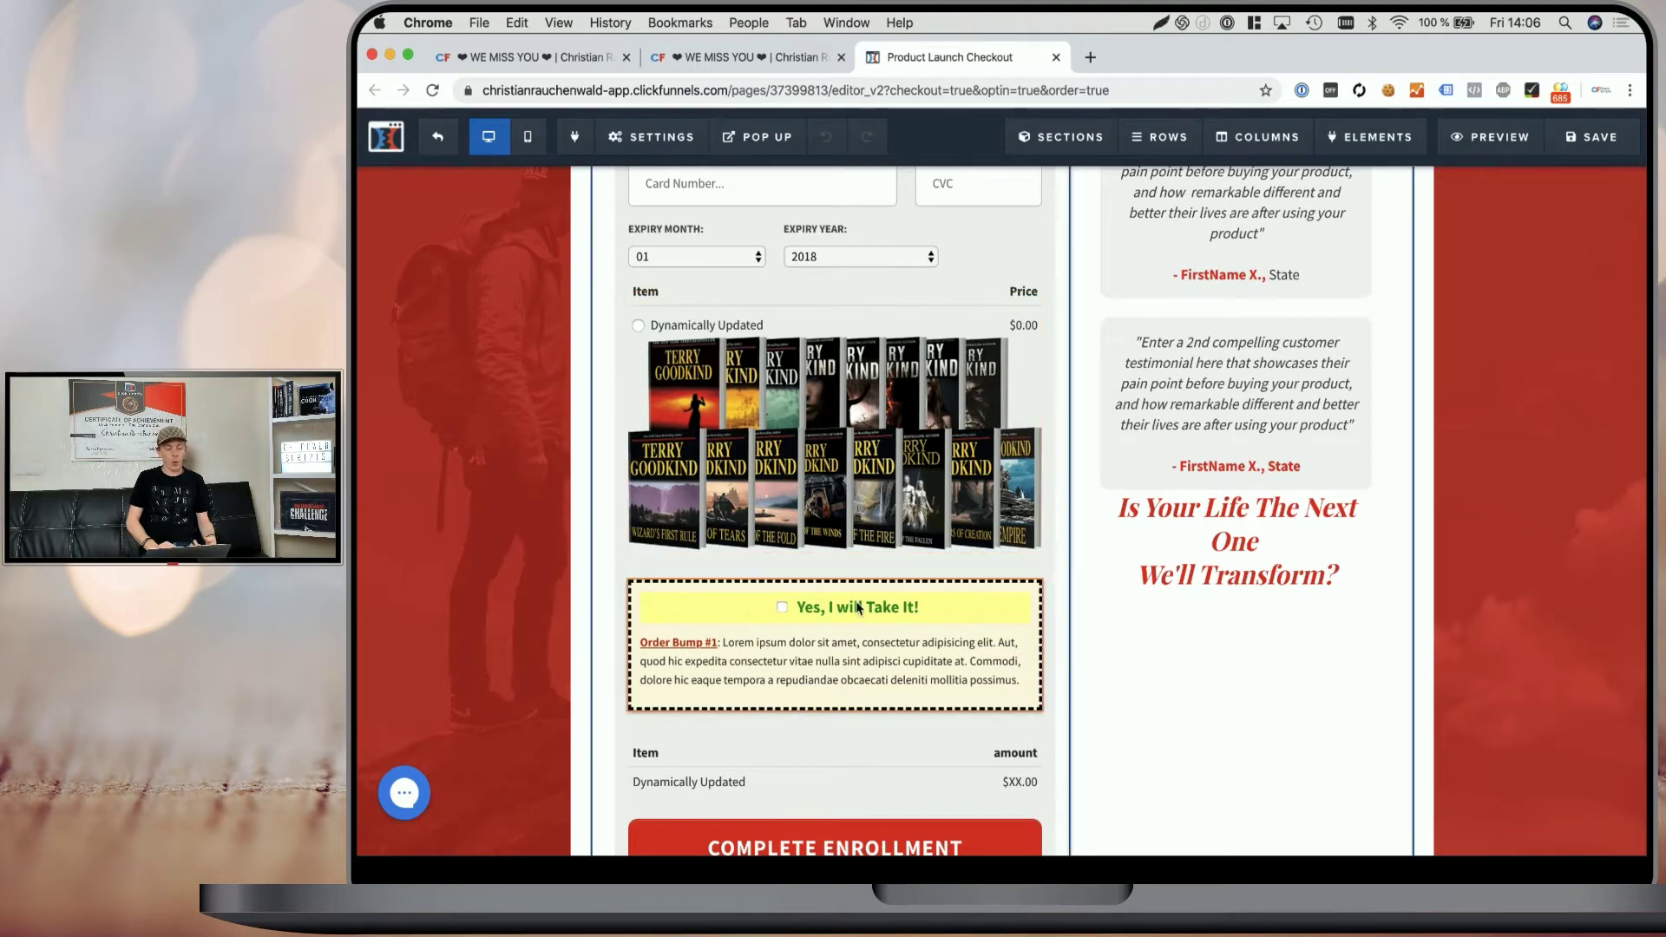
Inspect the book-bundle image's settings, including its -50 top margin and advanced options
left_click(837, 471)
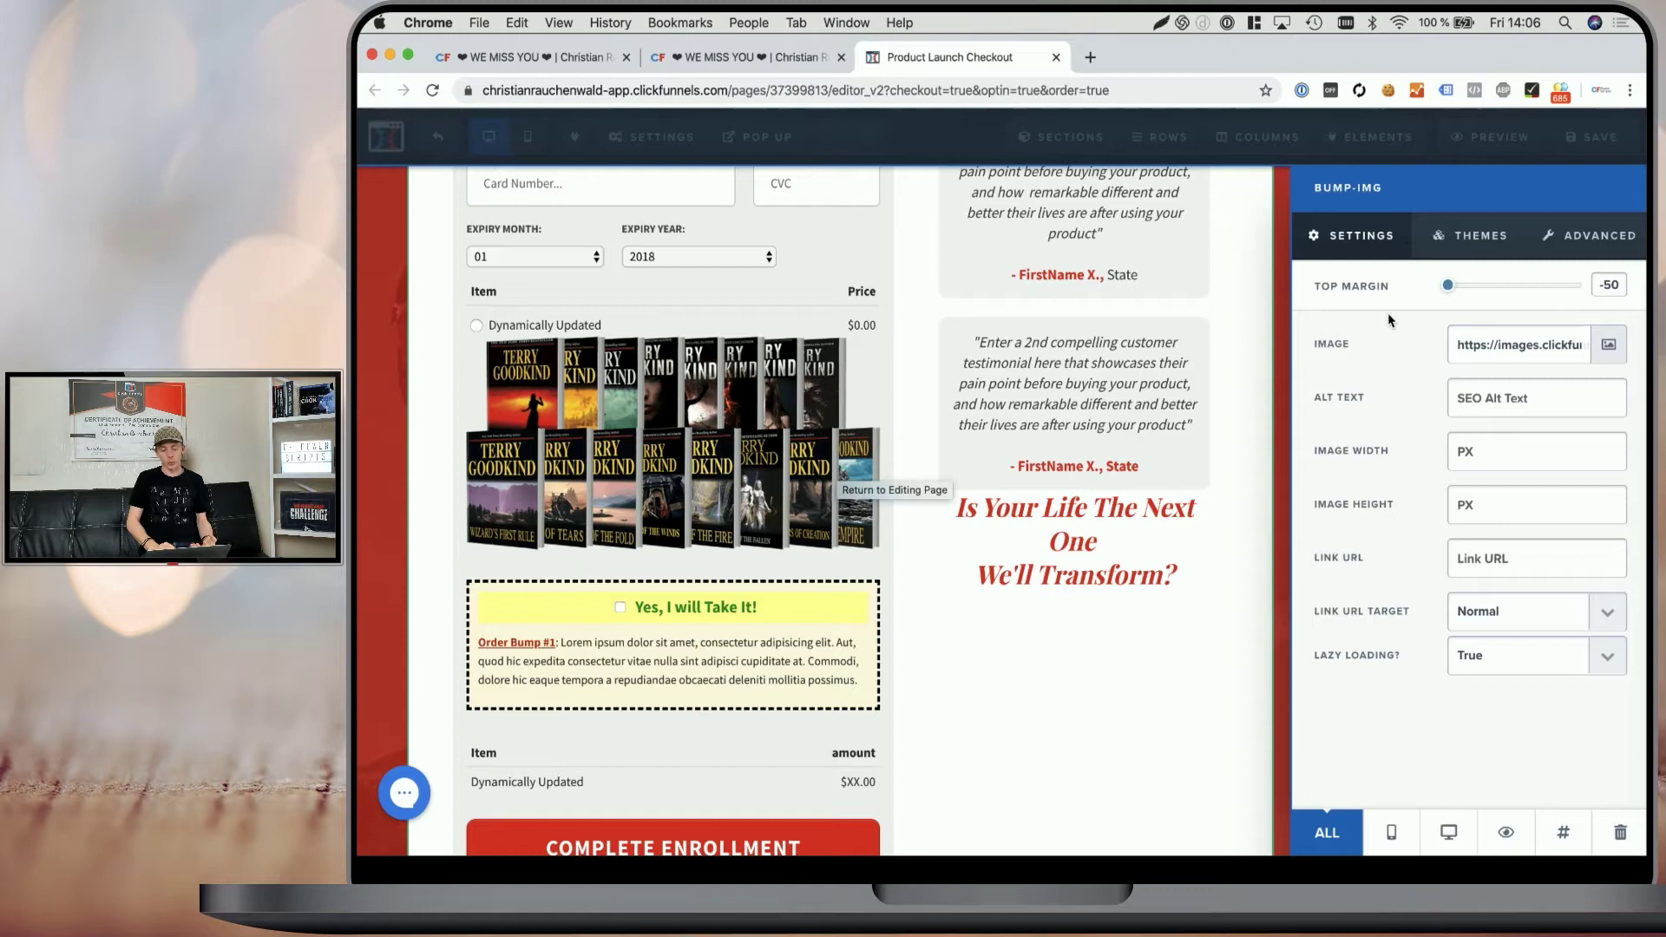
double_click(1596, 284)
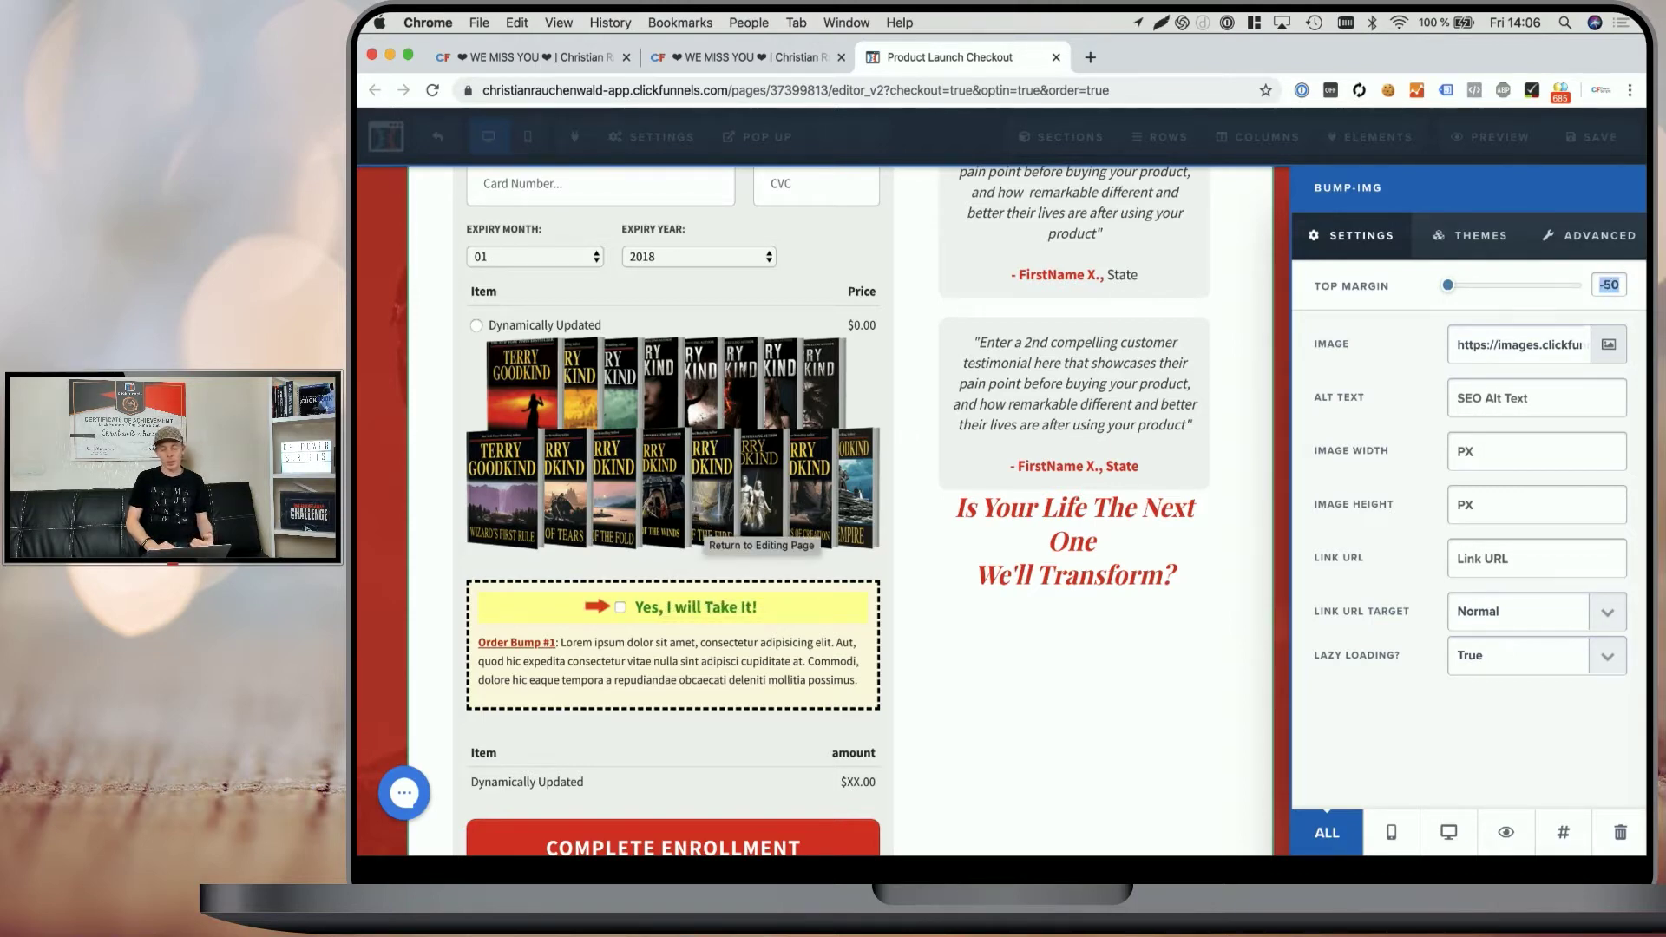
left_click(1558, 242)
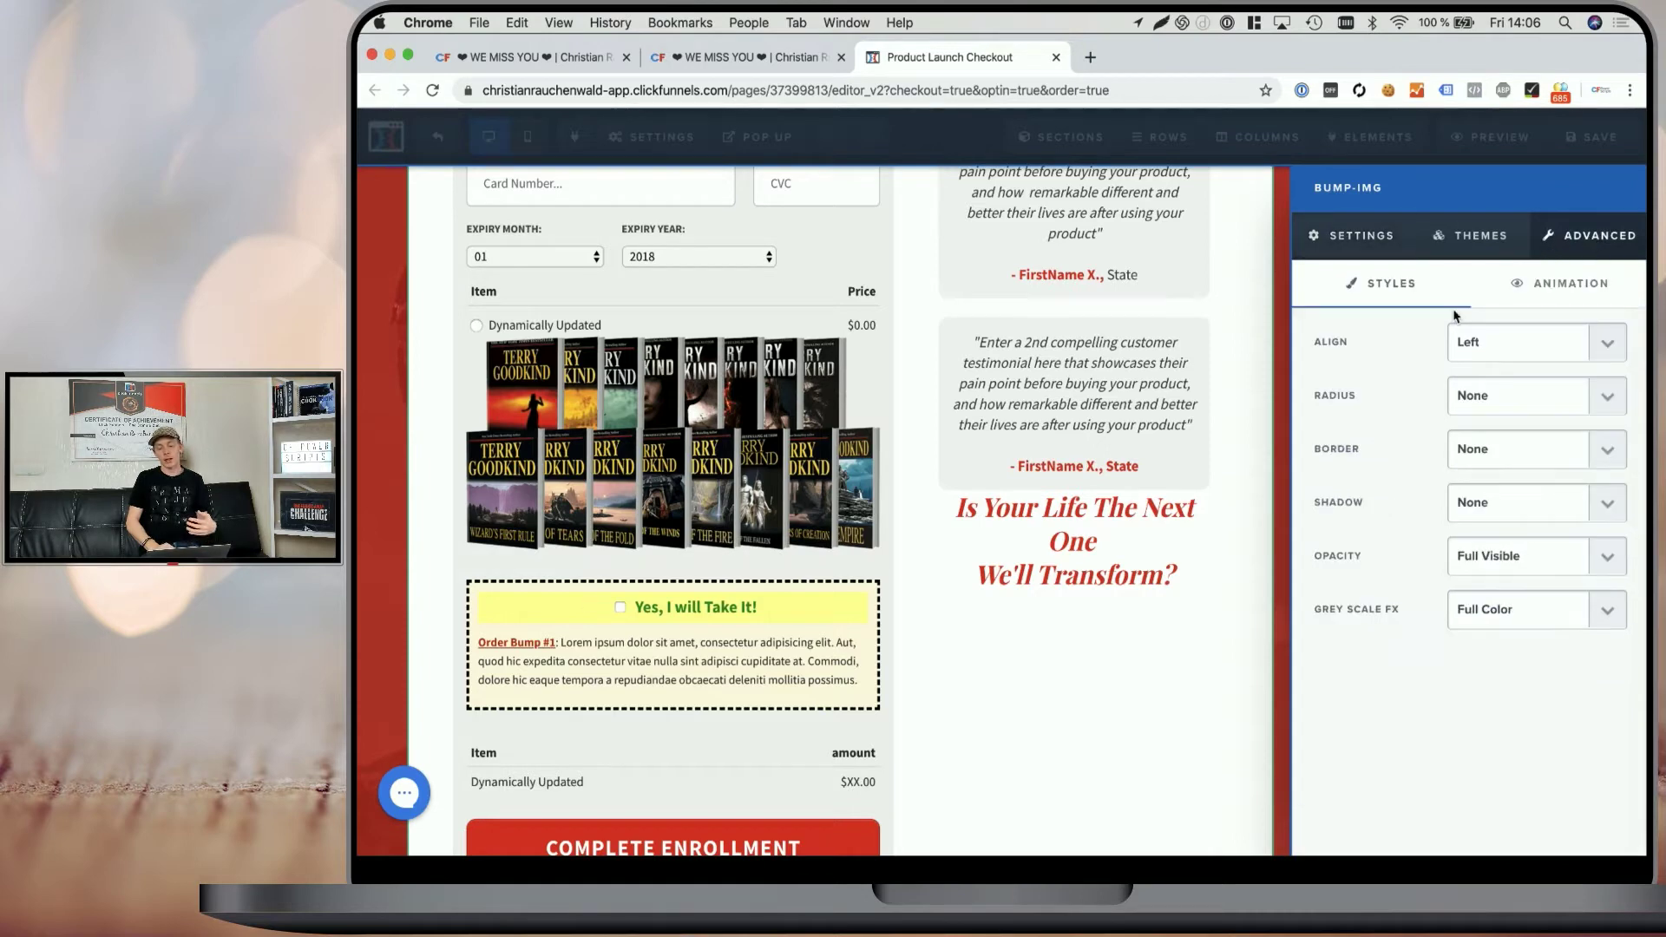
left_click(1497, 343)
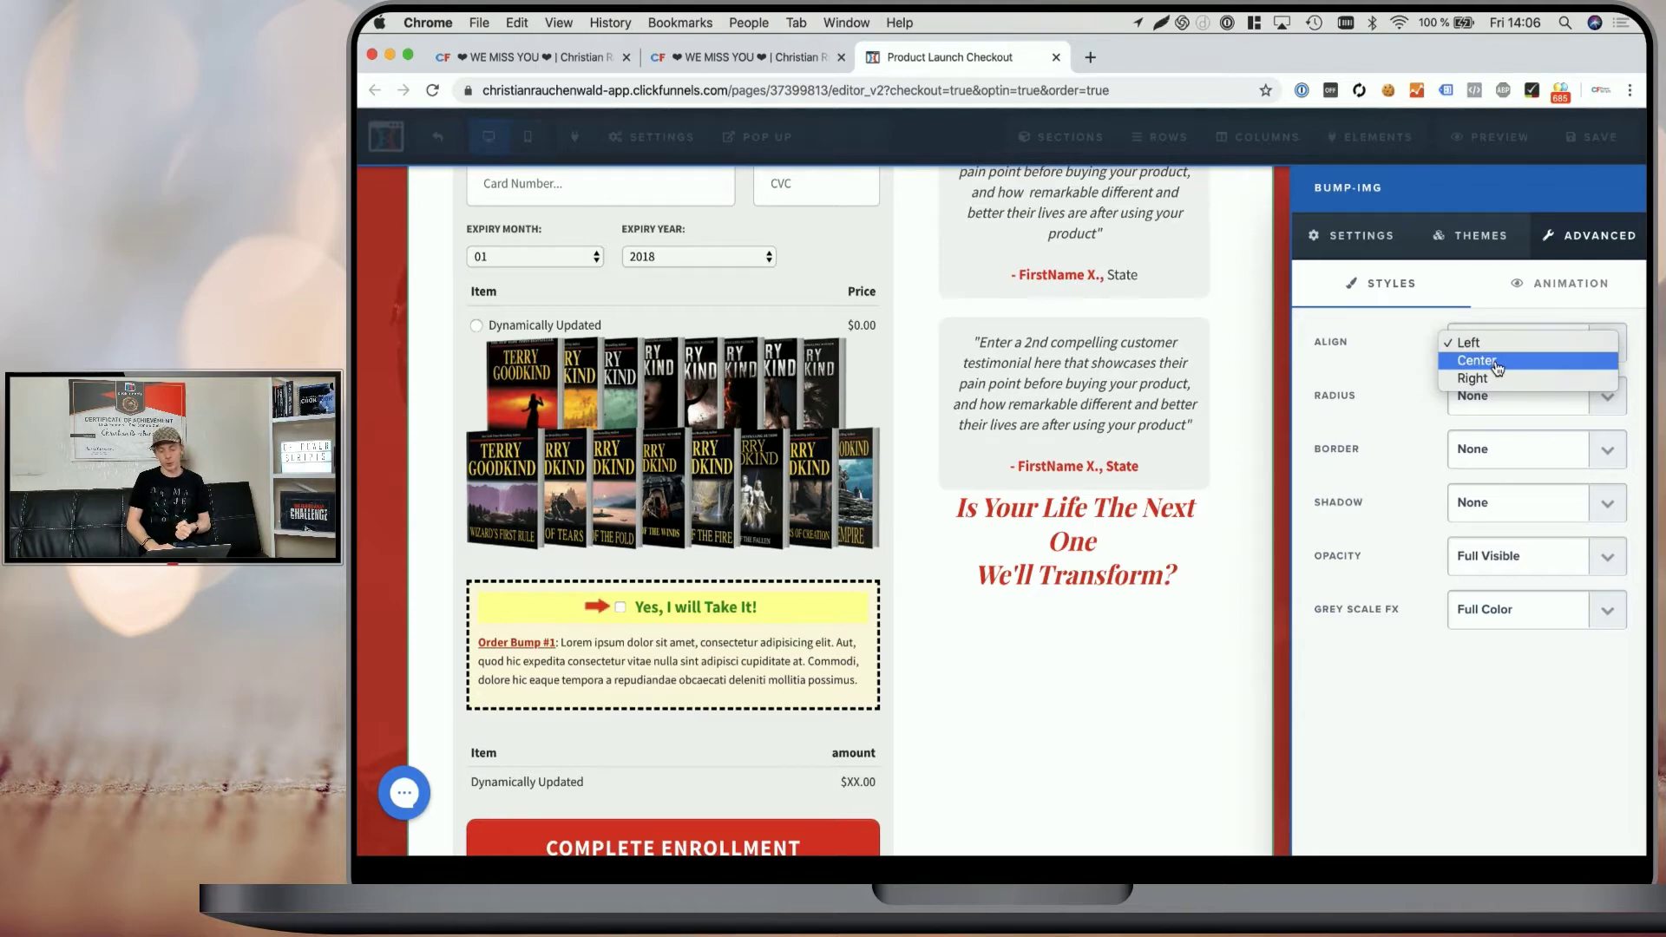
left_click(1365, 238)
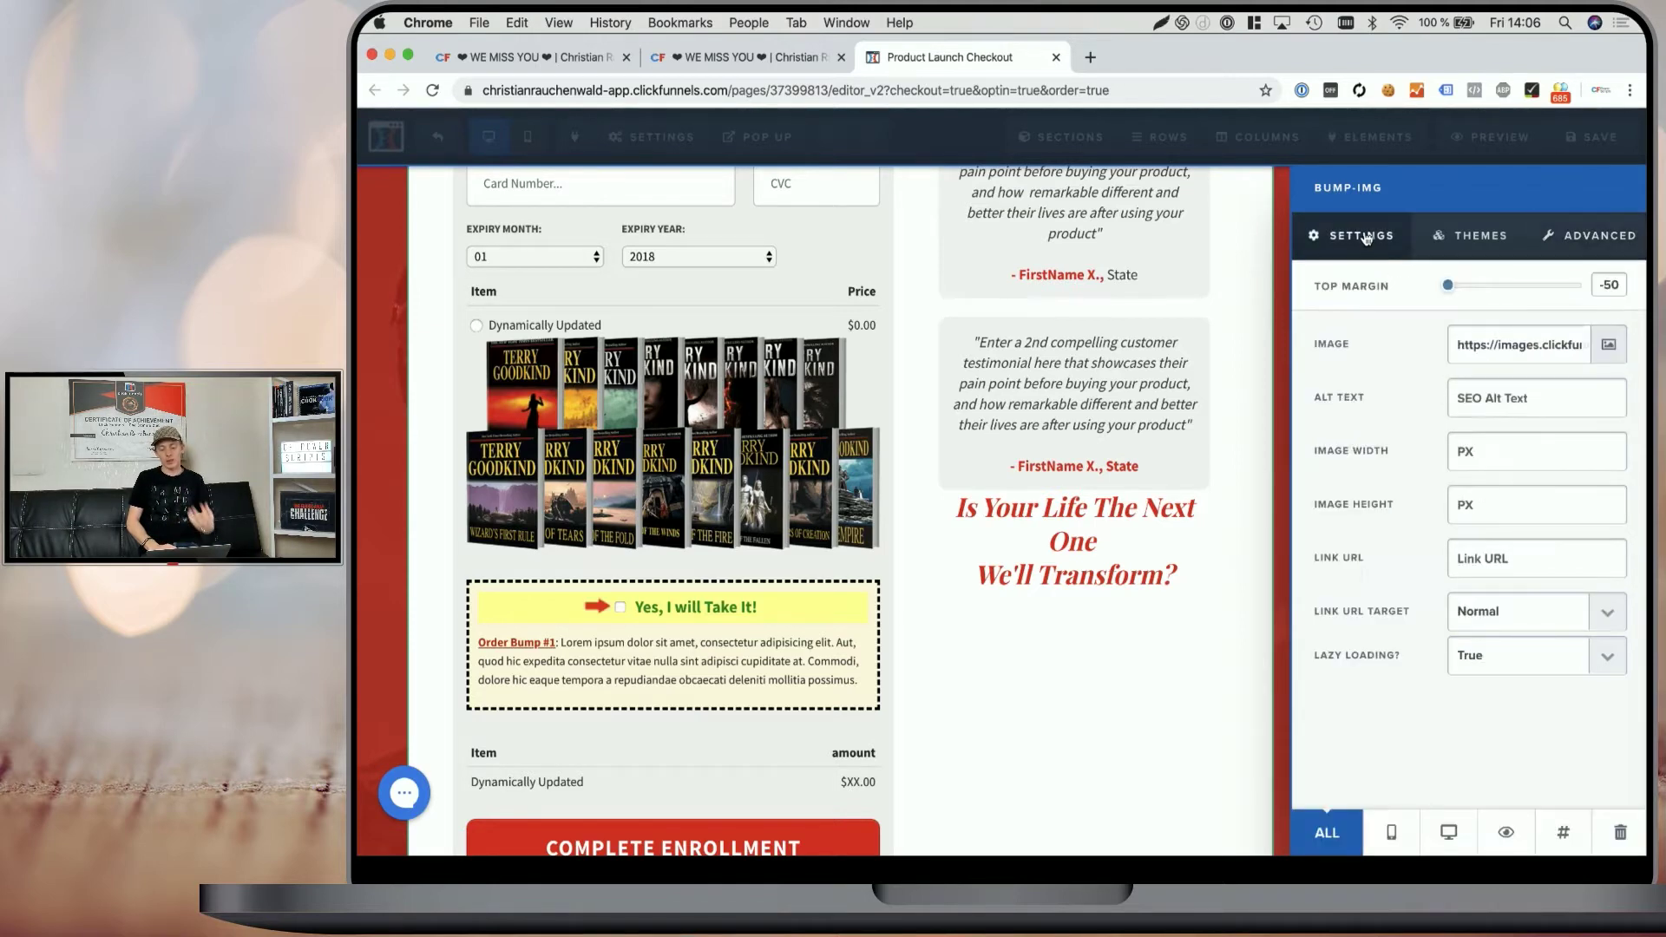
Confirm the book image's CSS title is bump-img, update it, and save the checkout page
left_click(1560, 838)
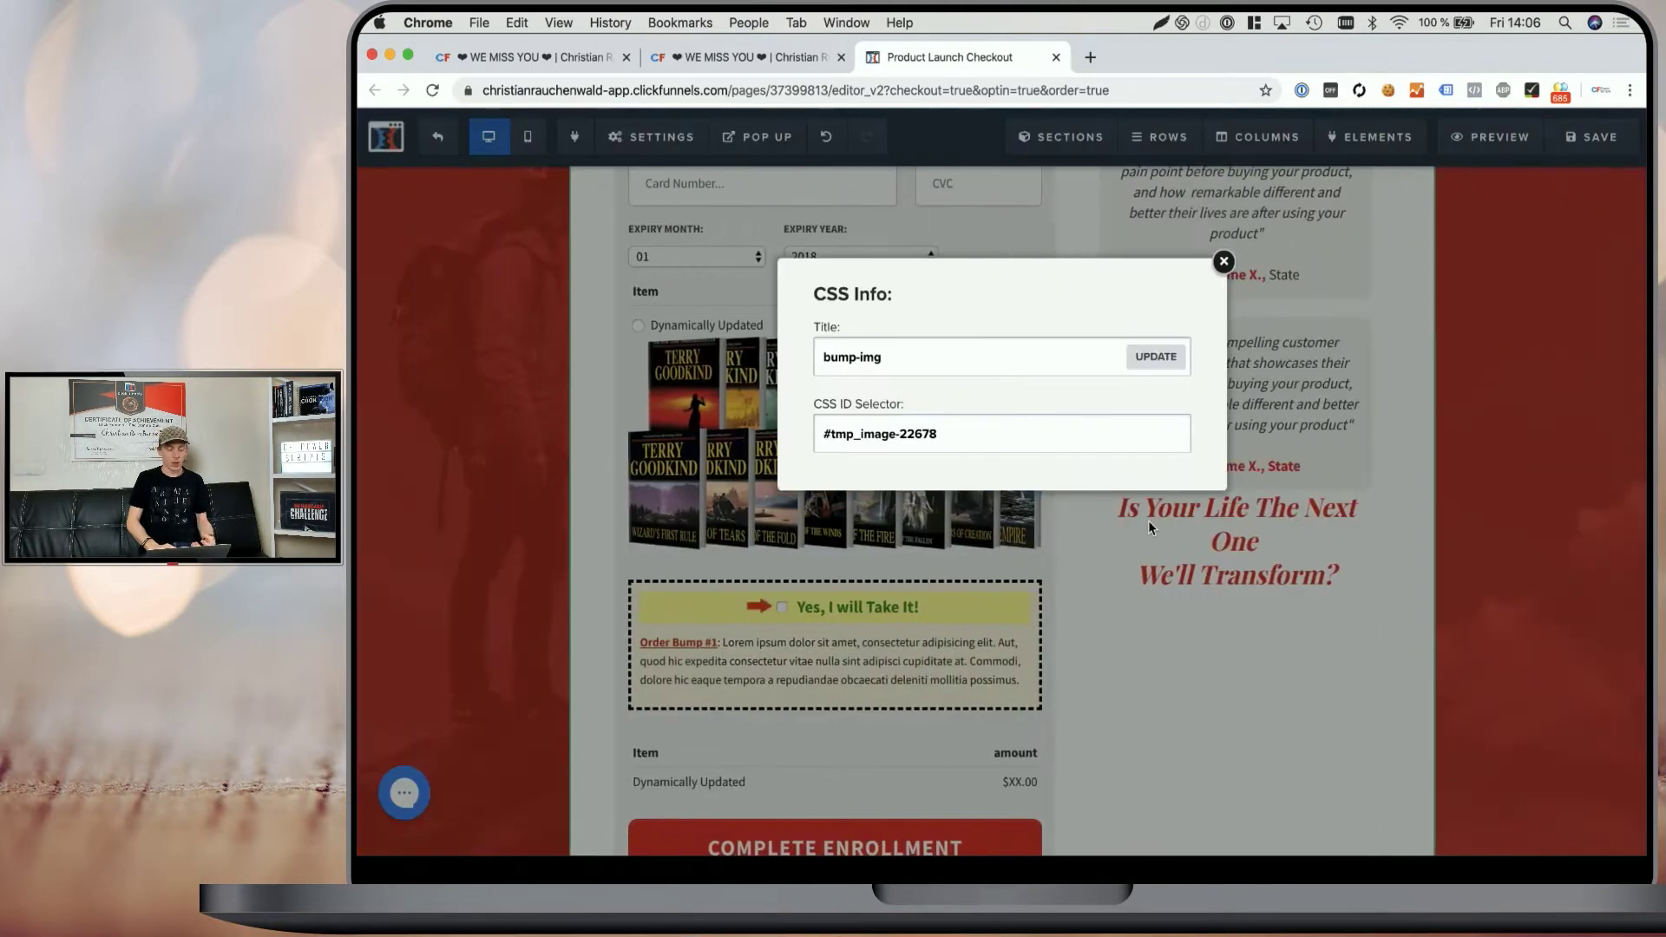
triple_click(950, 357)
left_click(1002, 370)
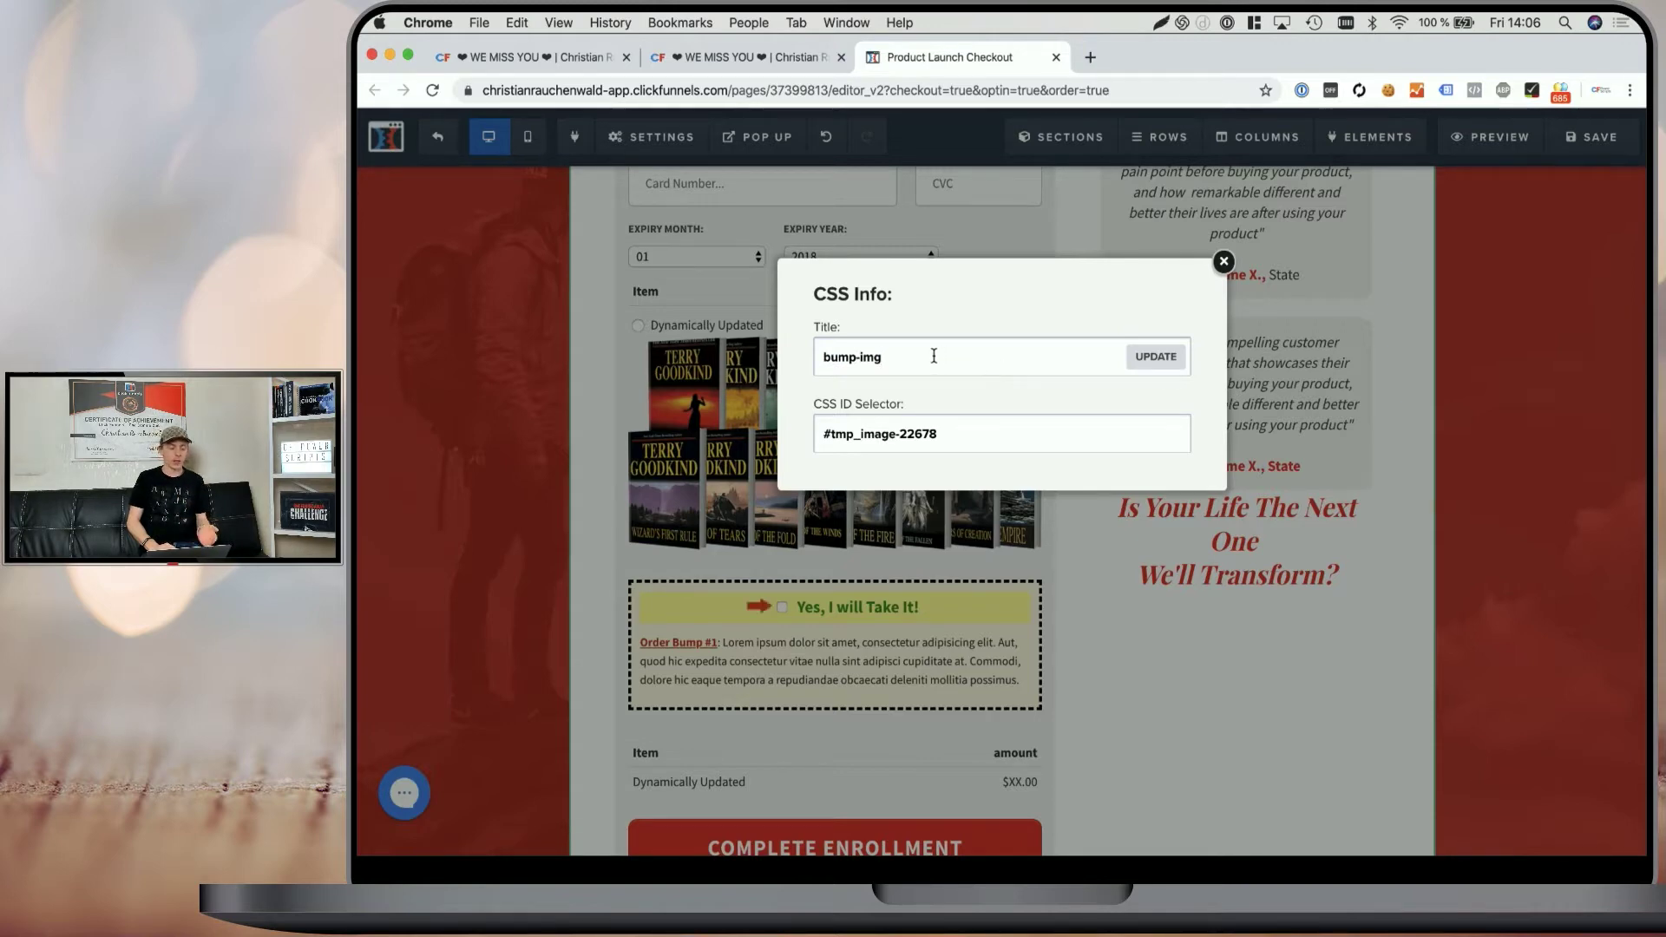
left_click_drag(929, 356, 776, 353)
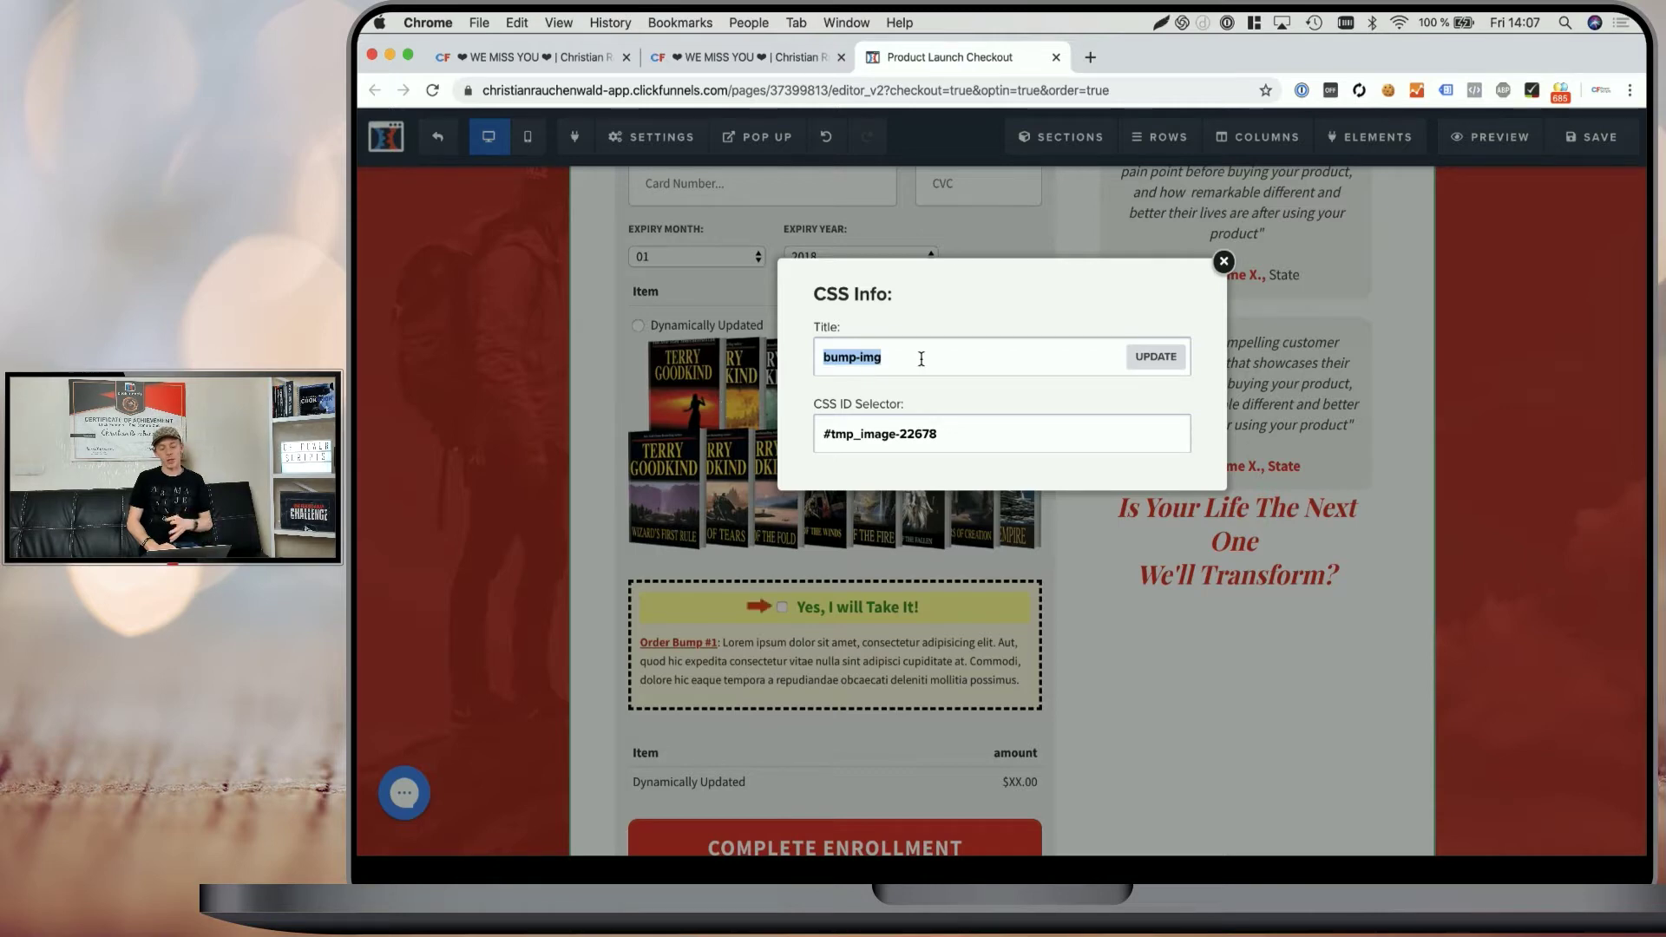
left_click(1155, 356)
left_click(1592, 137)
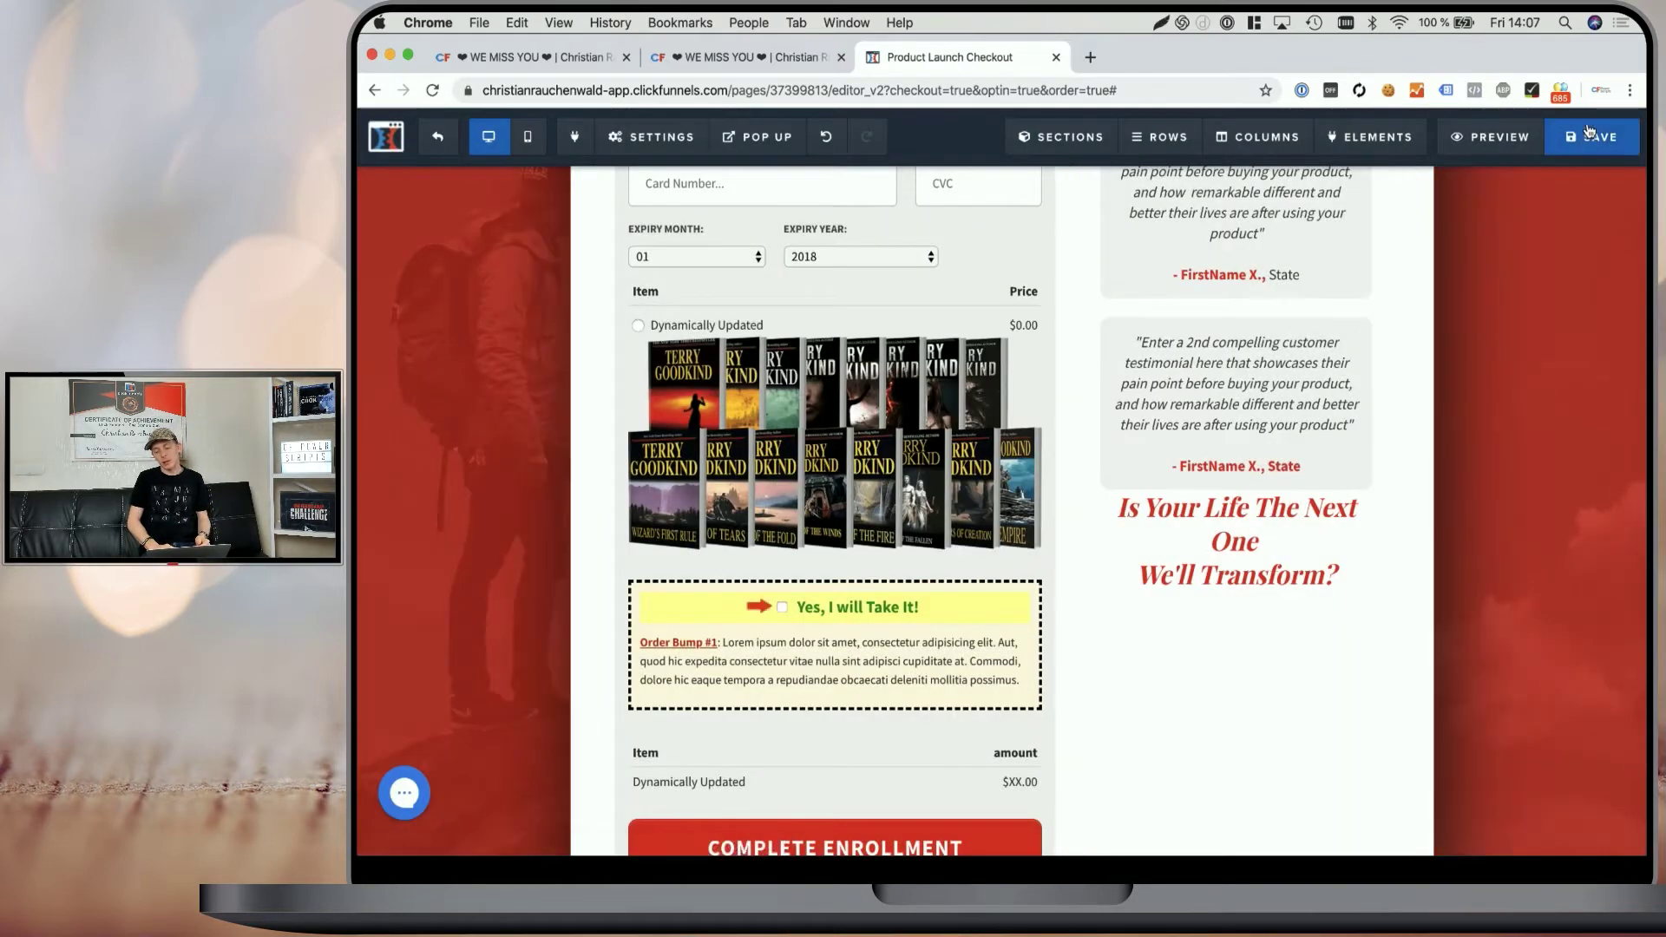
Preview the order form to check the book image inside the order bump, then return to Power Scripts
left_click(1493, 147)
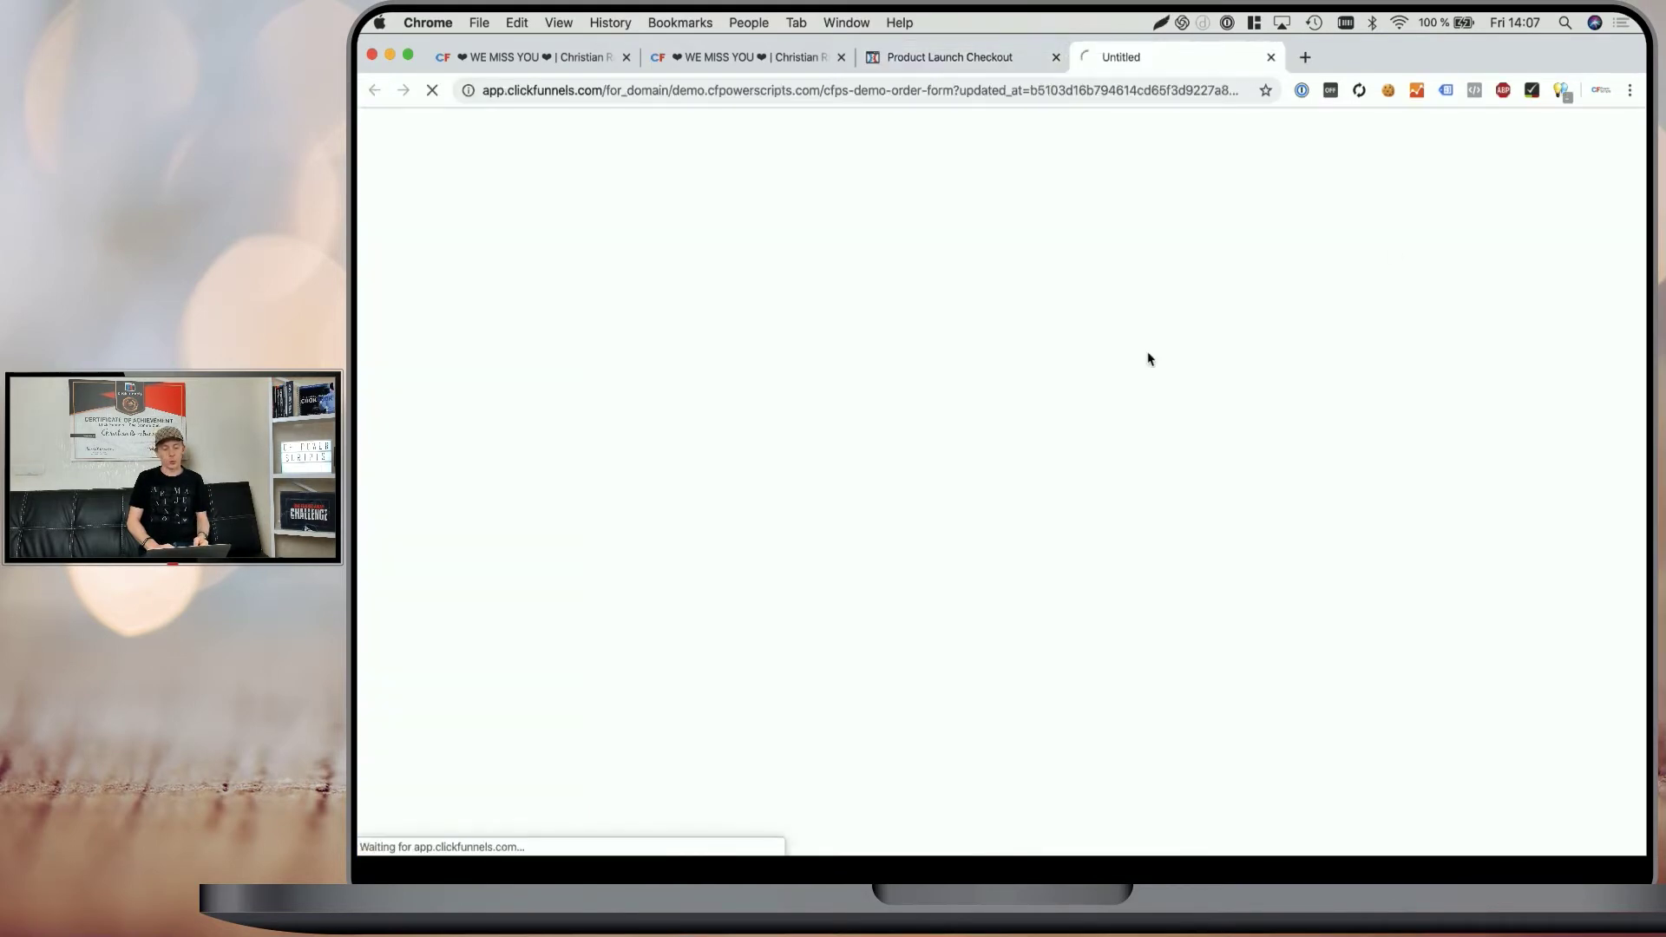
scroll(1146, 358, "down", 10)
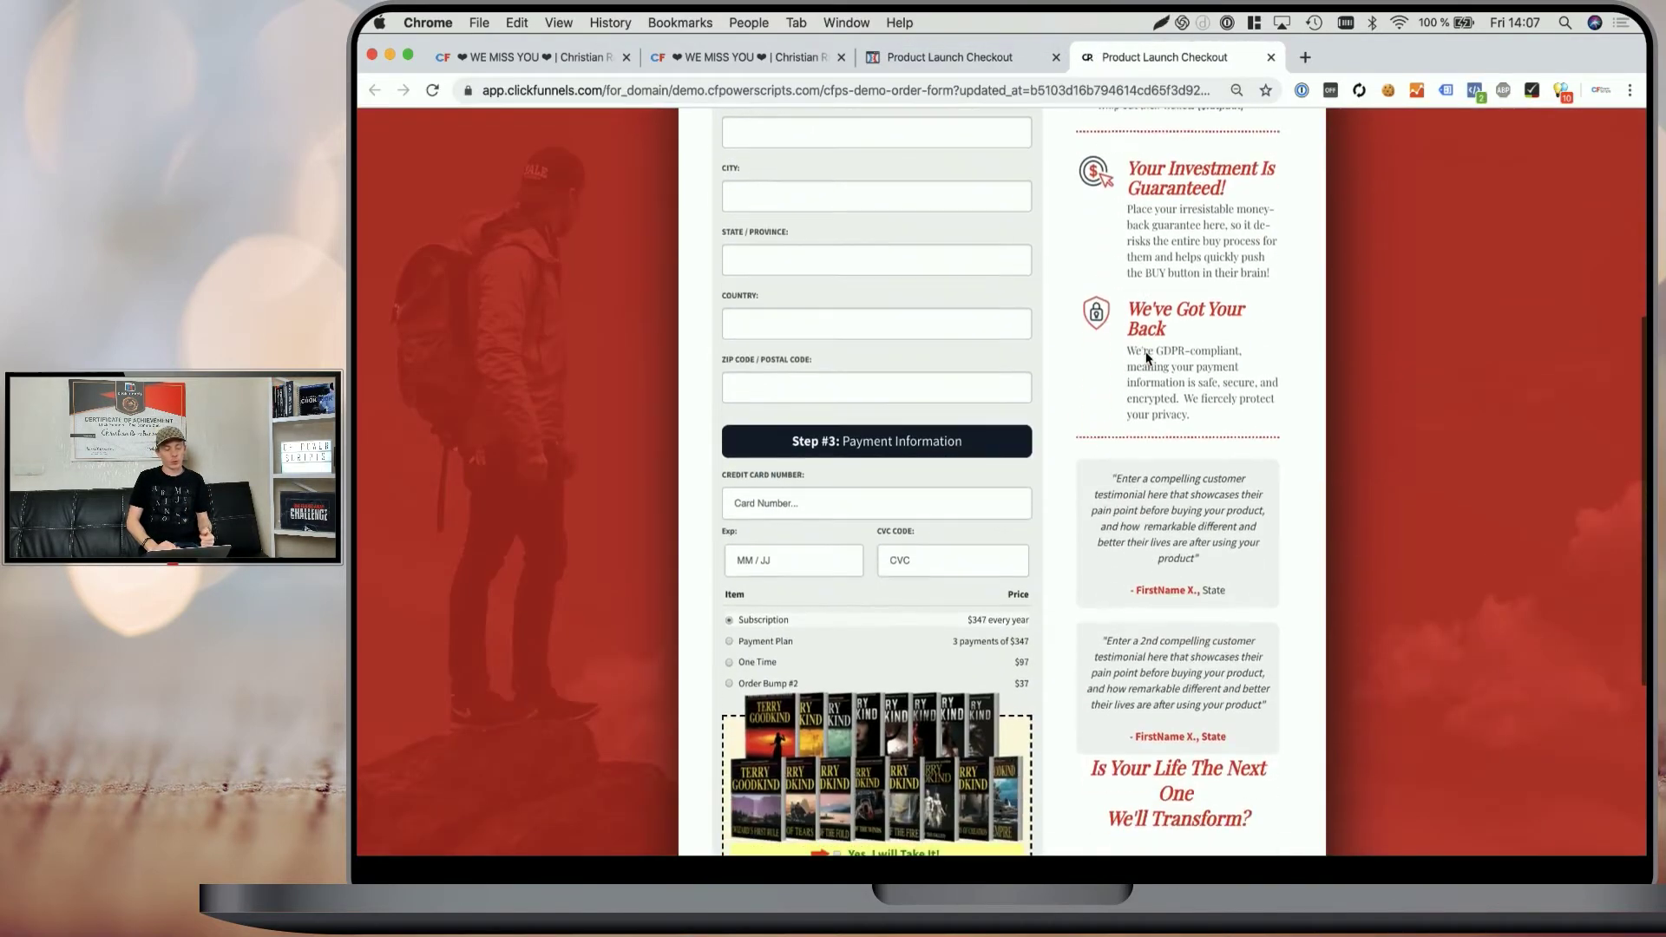
scroll(1145, 353, "down", 4)
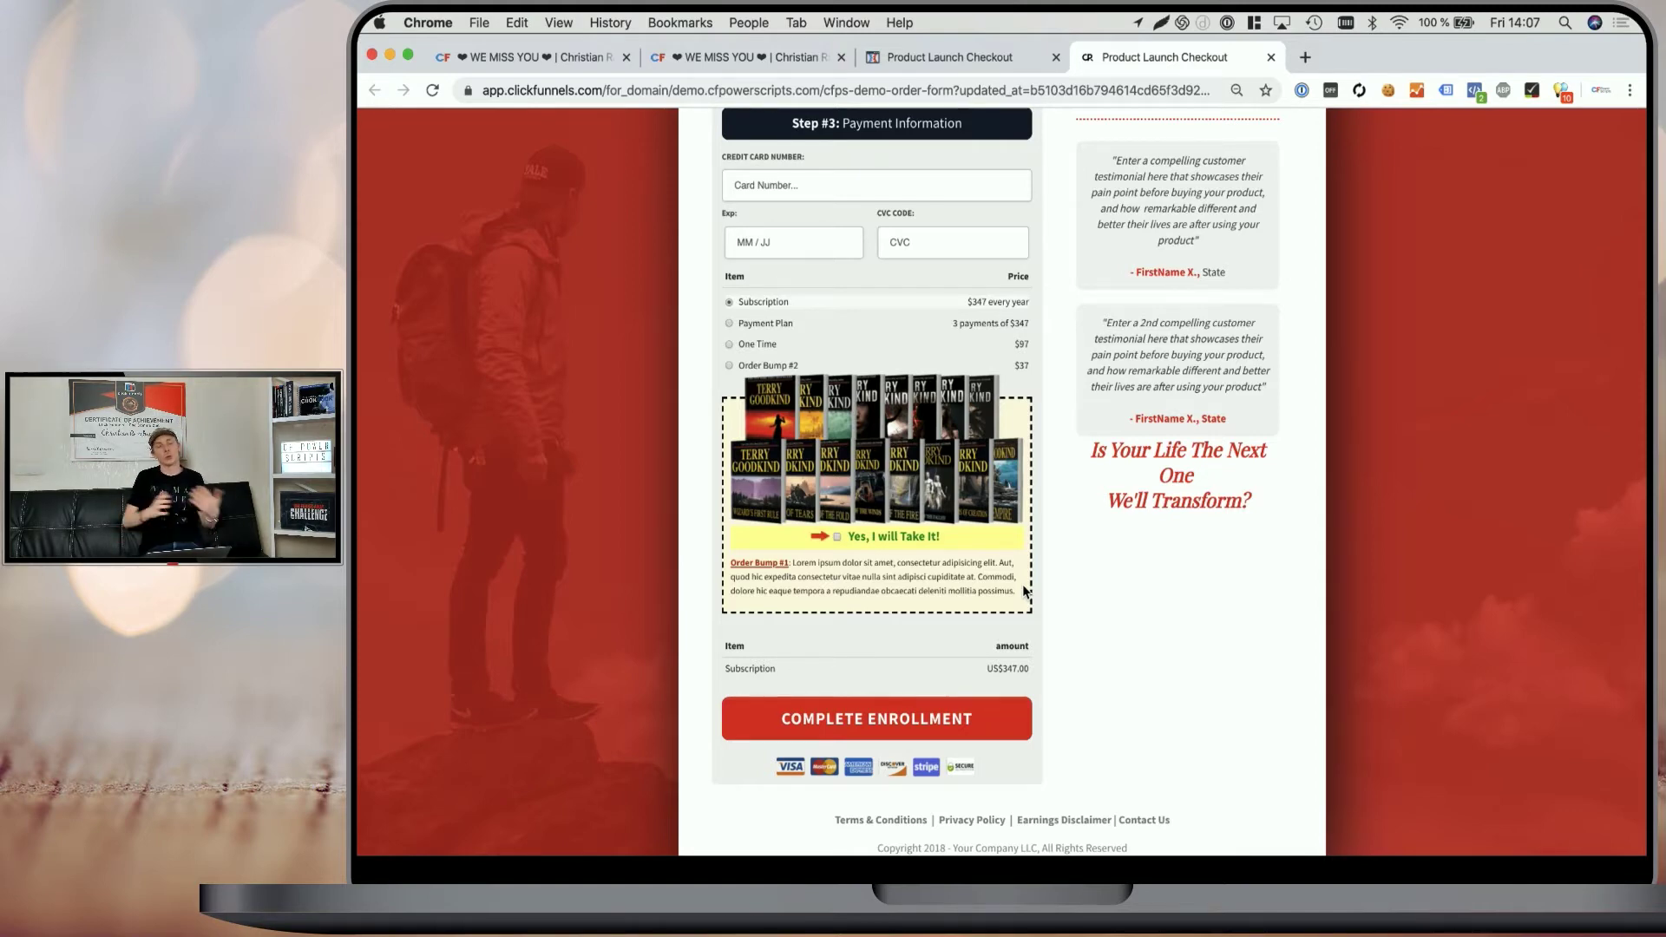
left_click(751, 57)
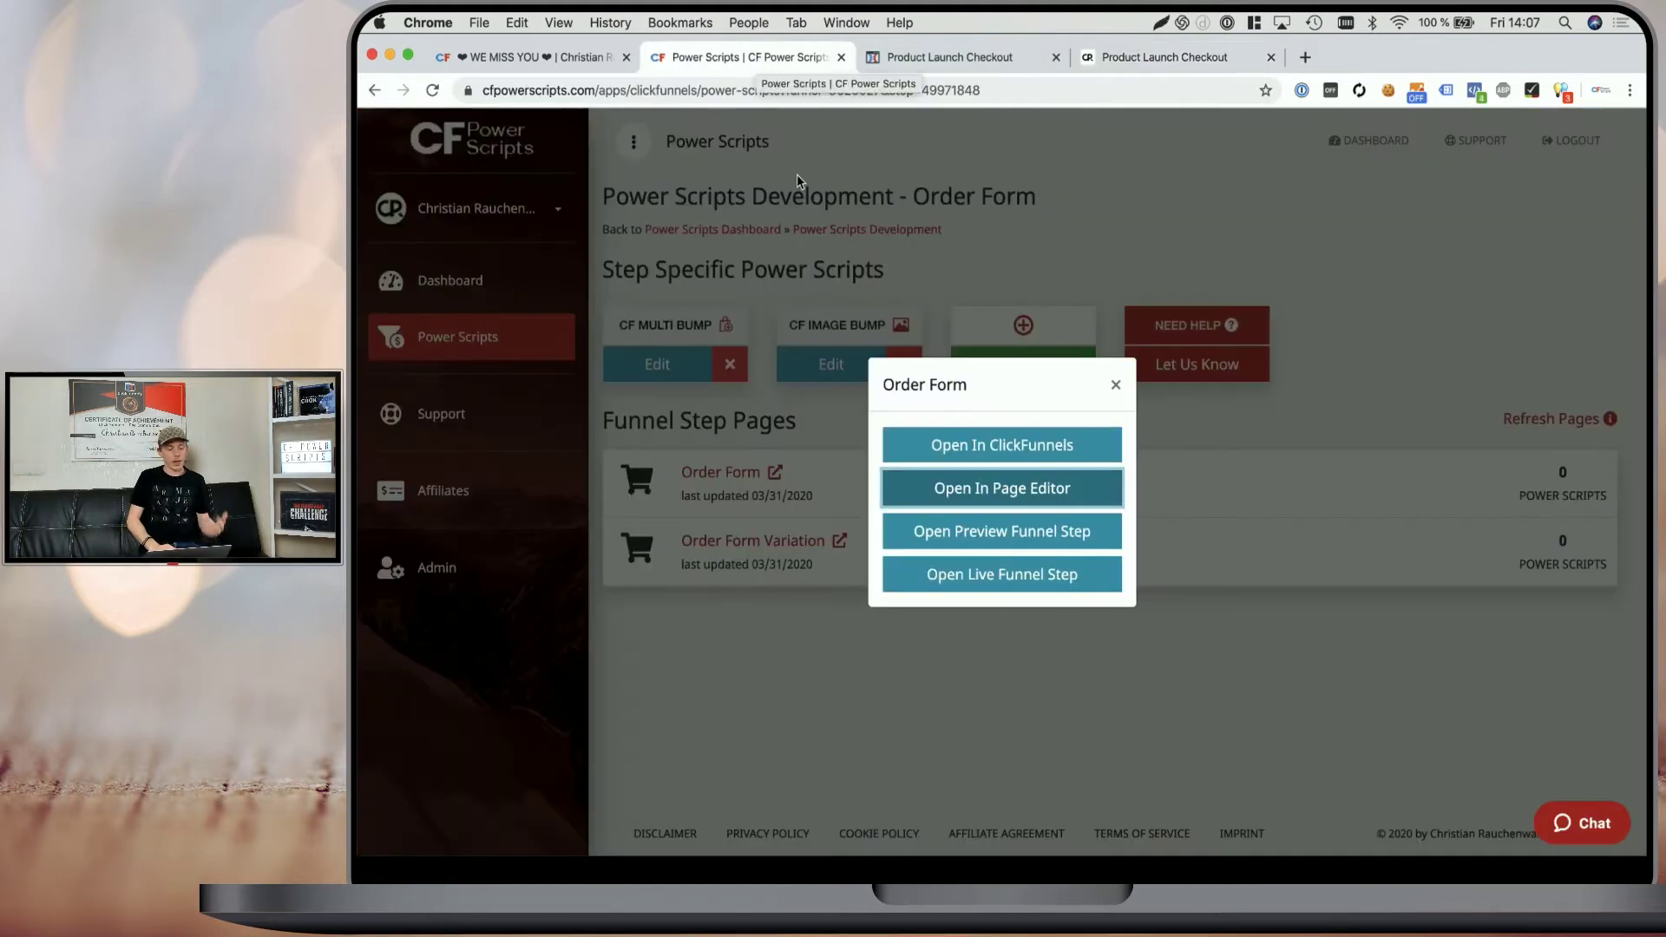
Open the Order Form Variation step in the ClickFunnels page editor in a new tab
left_click(840, 457)
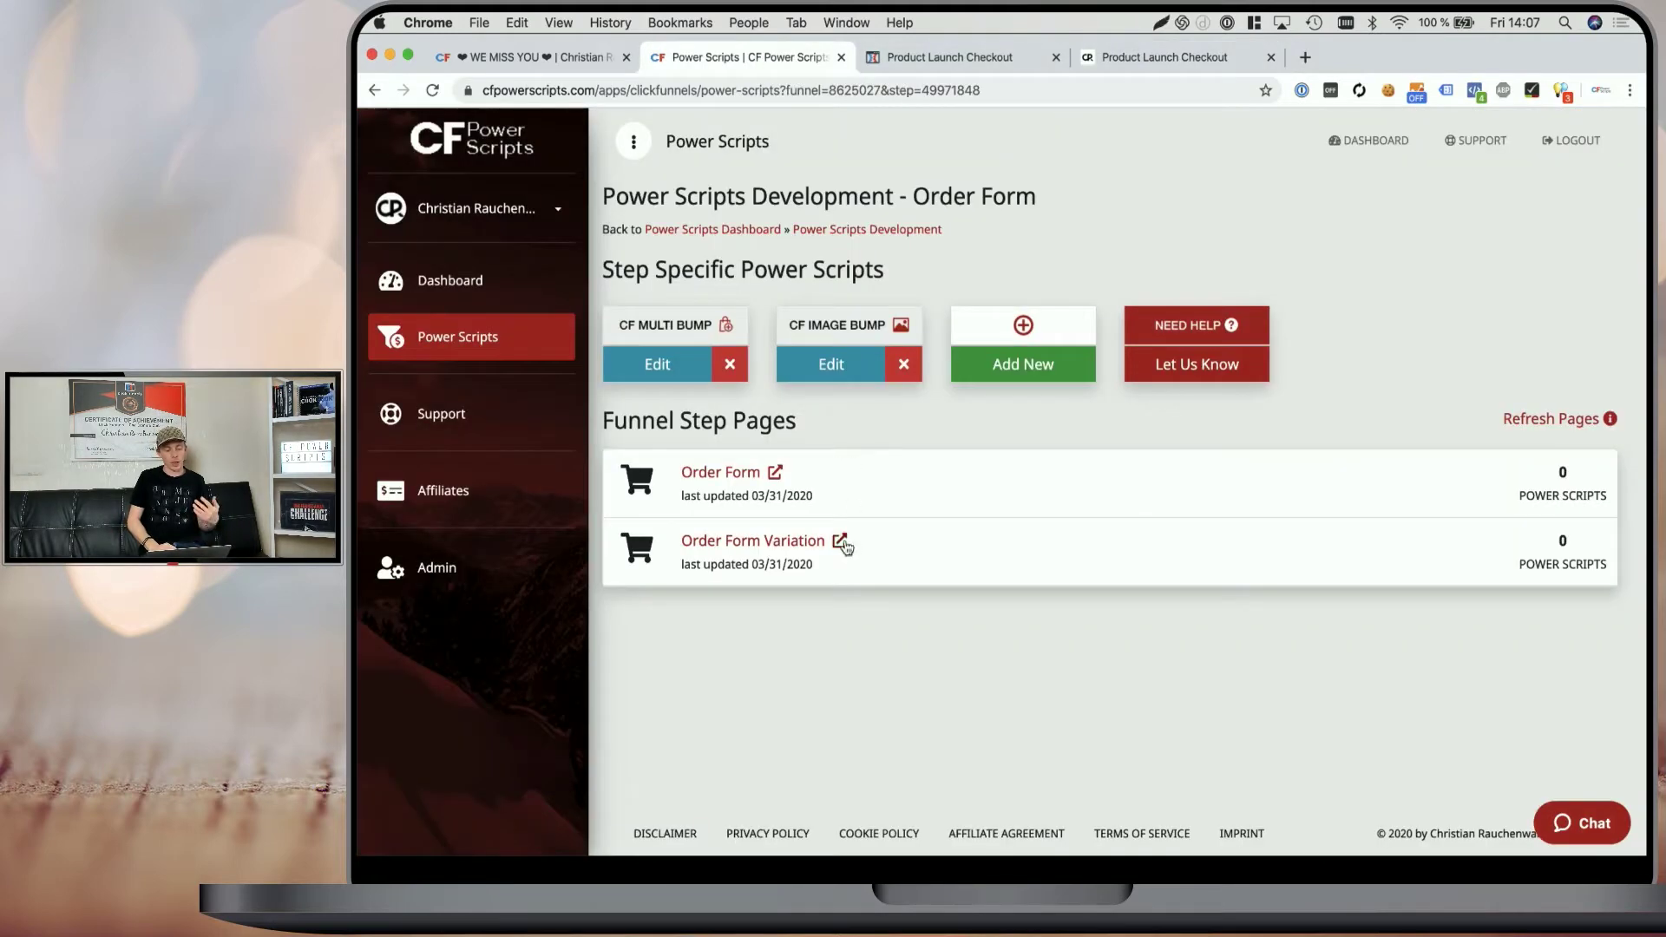
left_click(840, 543)
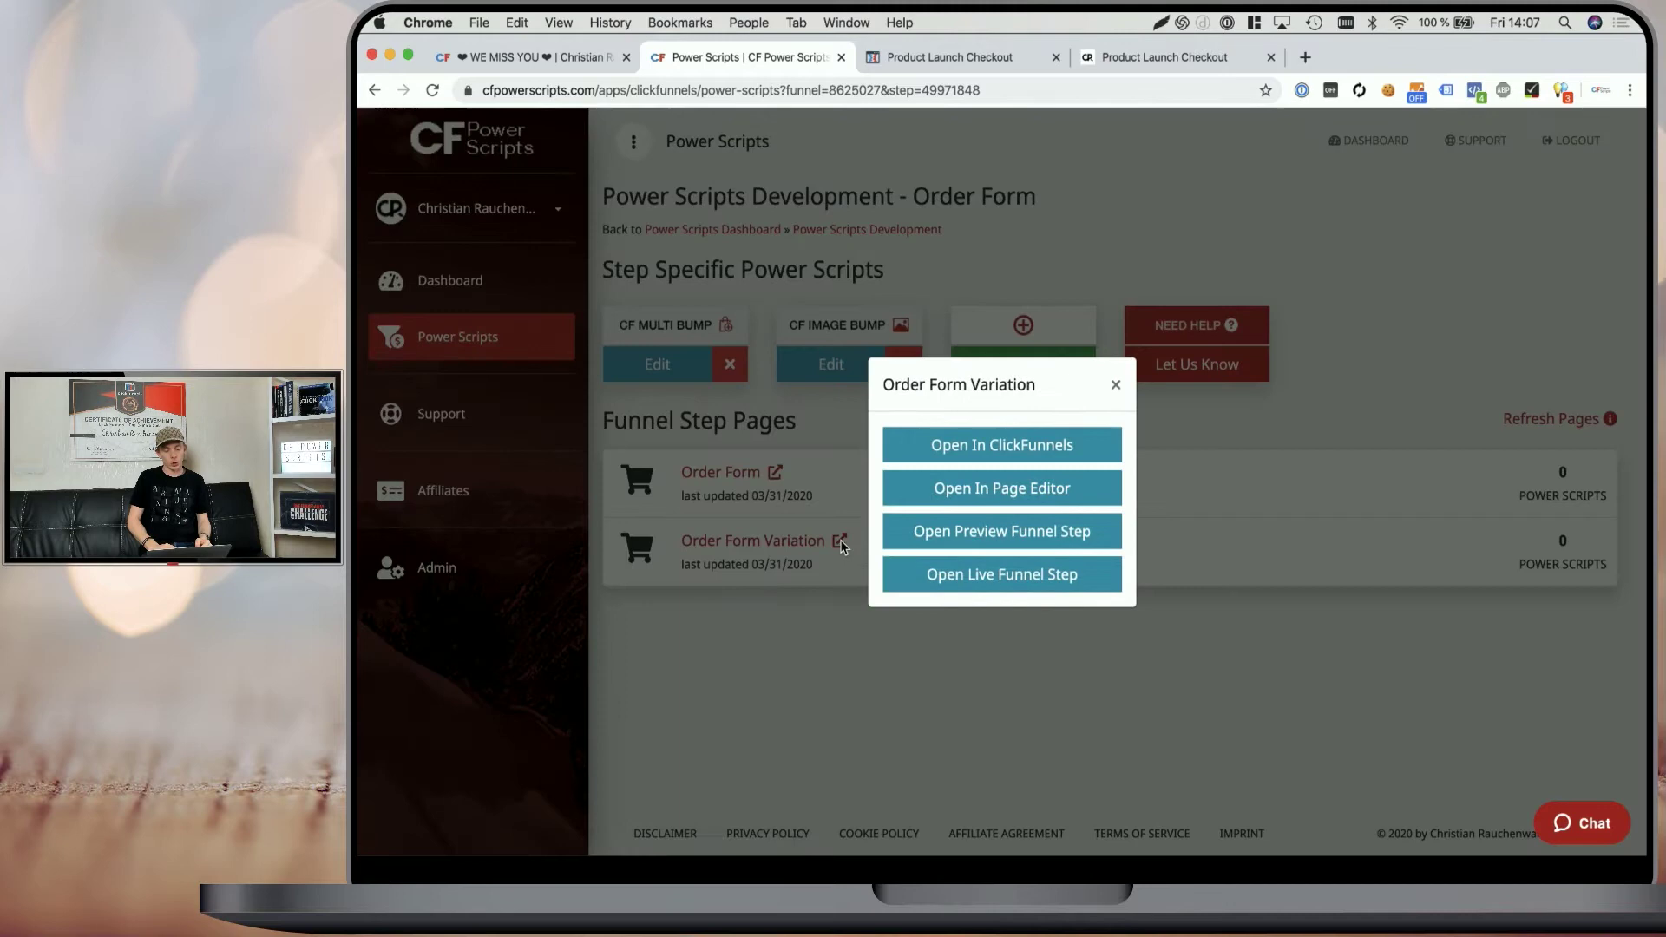
left_click(969, 493)
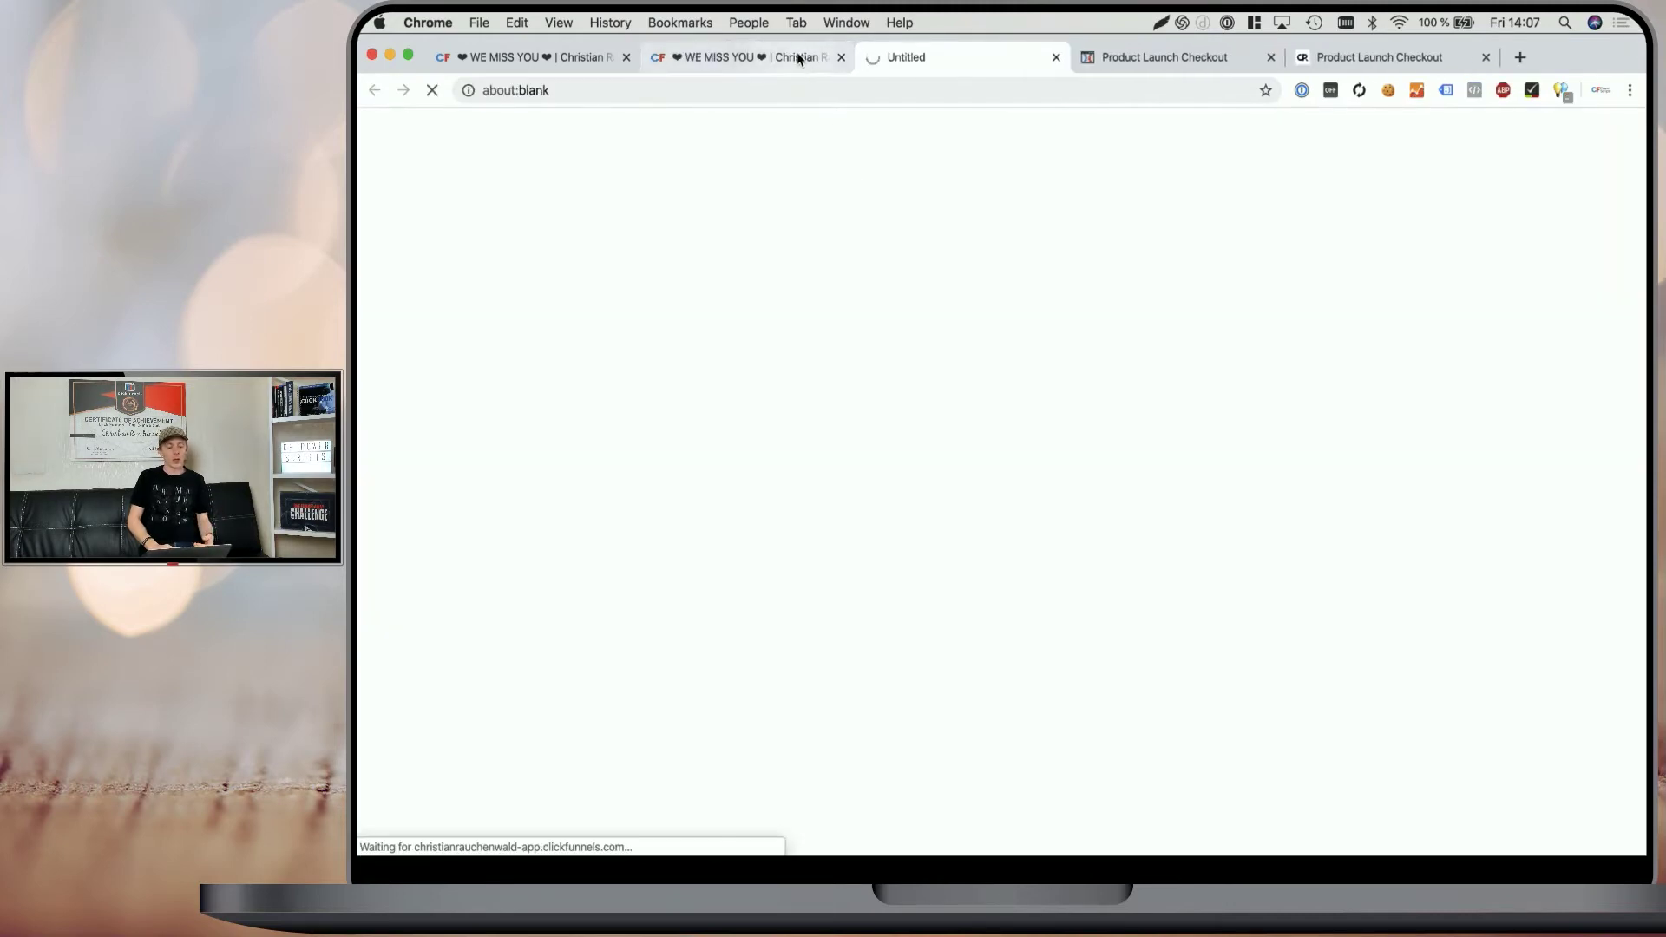
left_click(784, 56)
Look up Order Bump #2's product ID 2663176 in the step's products, then return to the editor
left_click(978, 446)
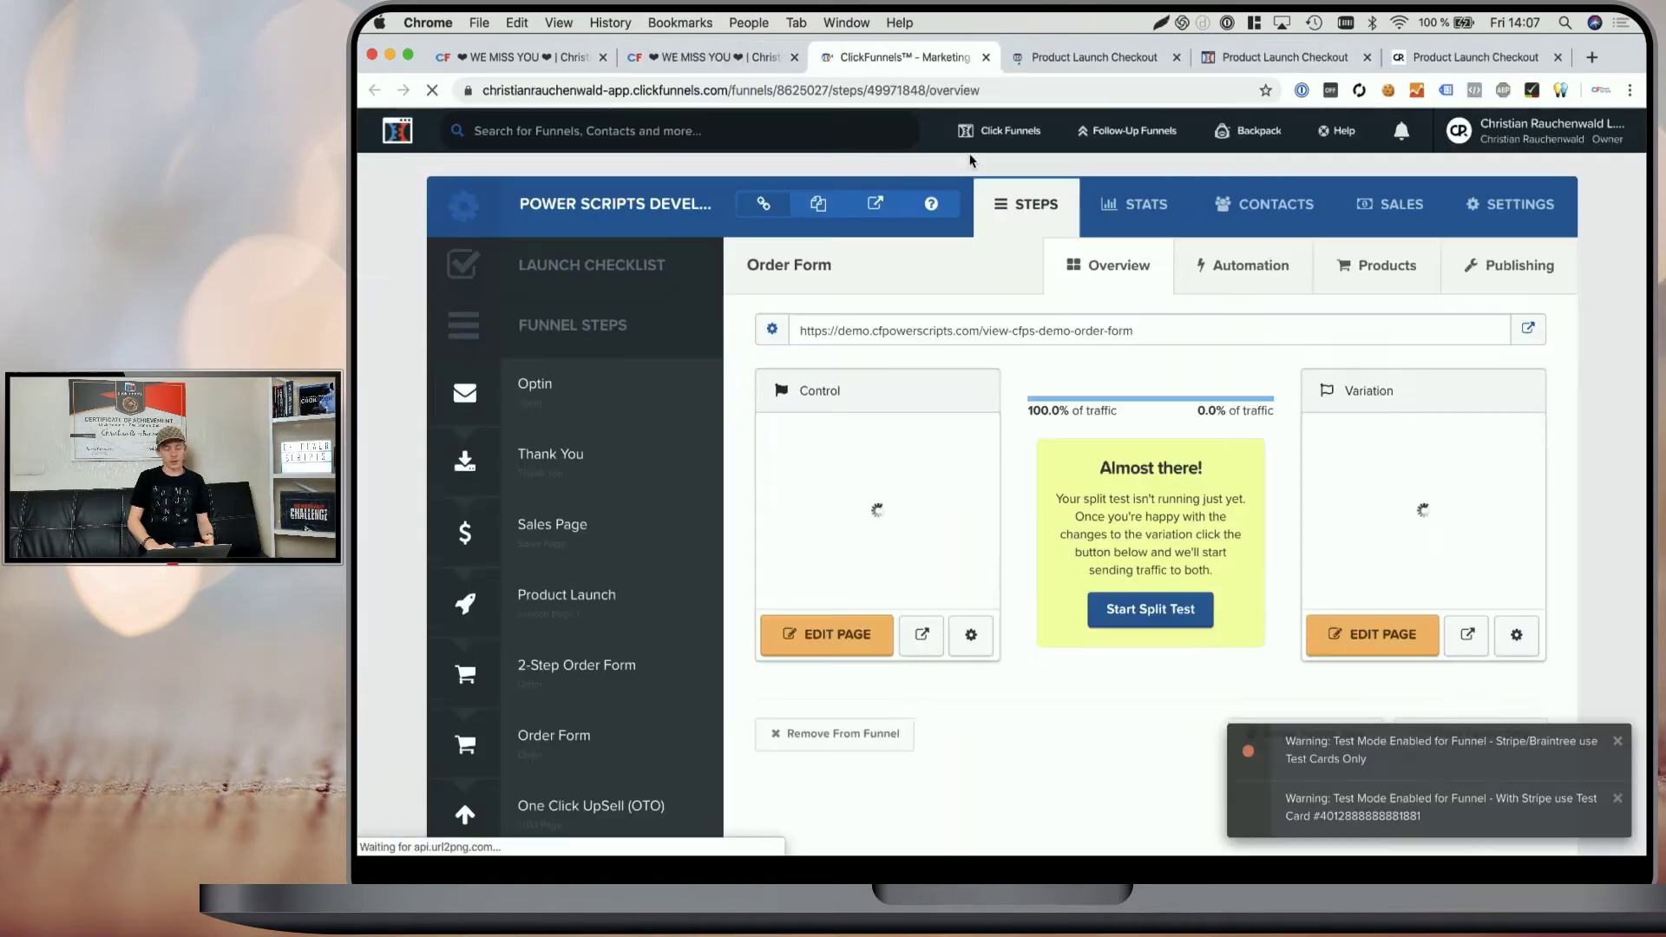
left_click(1386, 268)
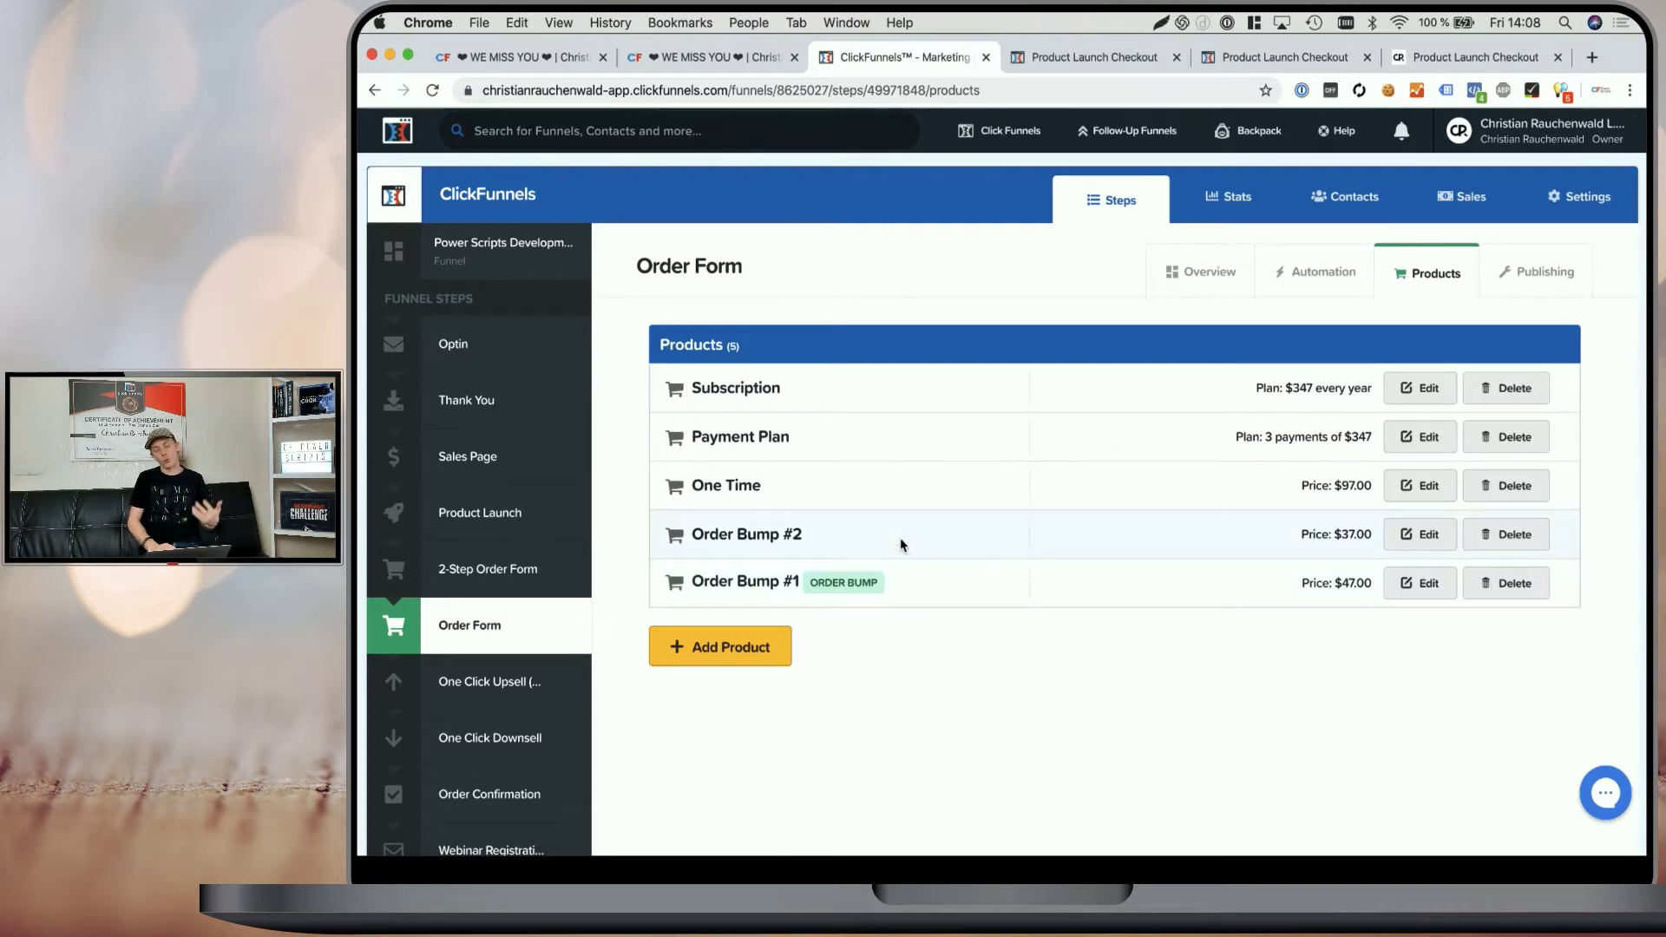
left_click(1424, 534)
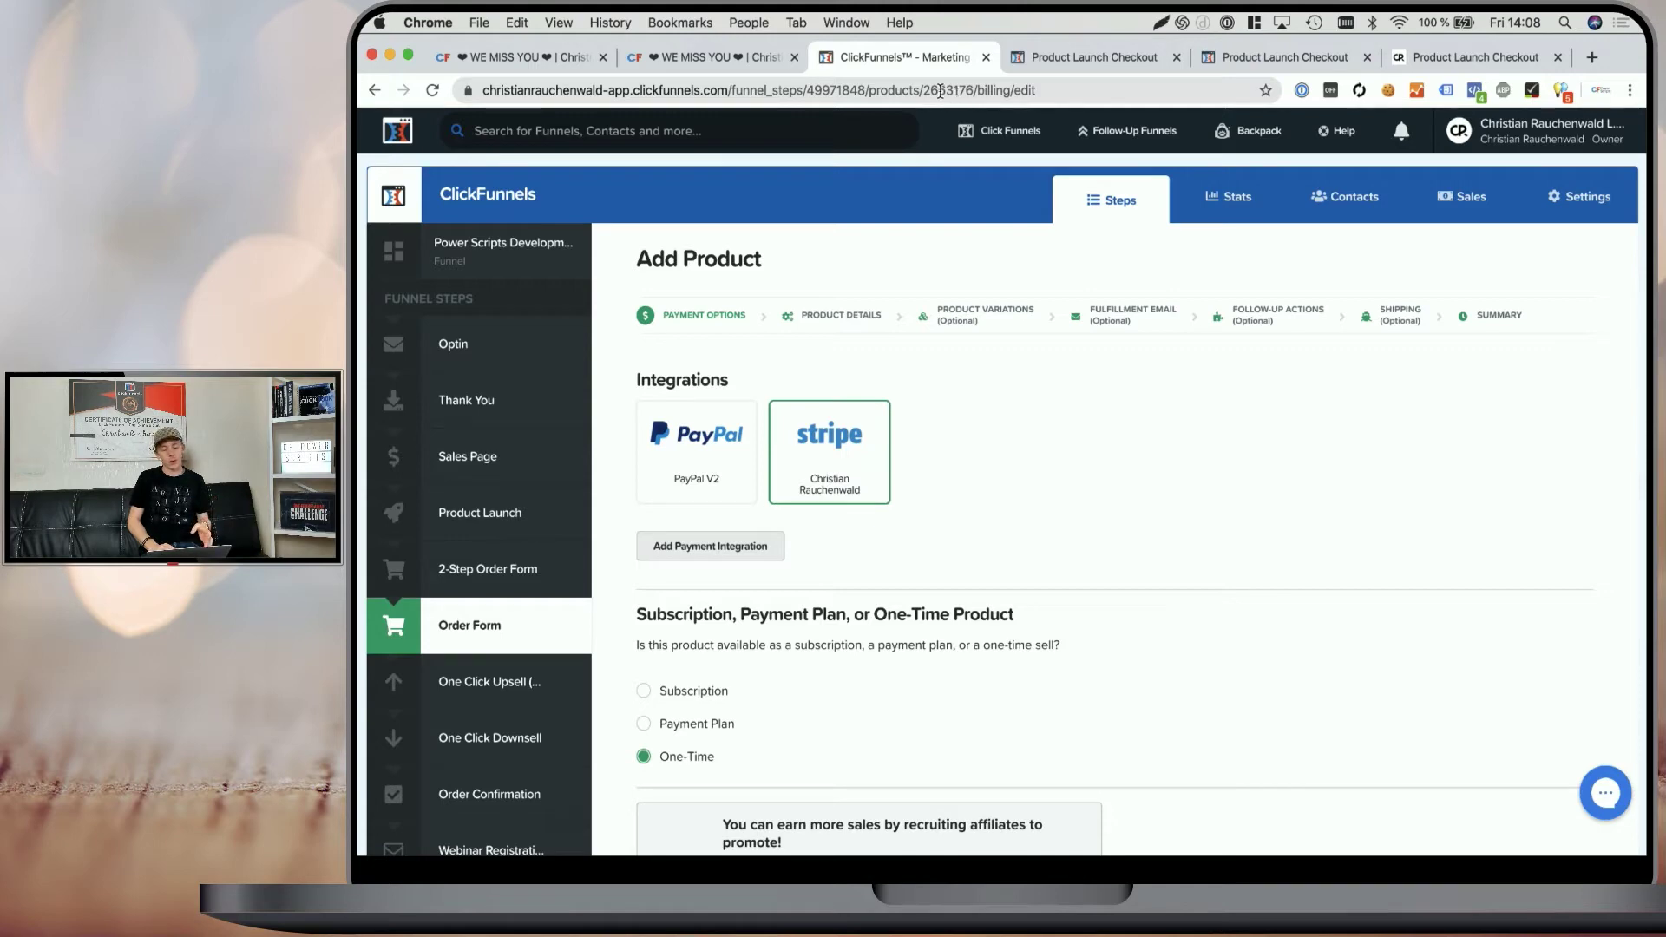
double_click(928, 87)
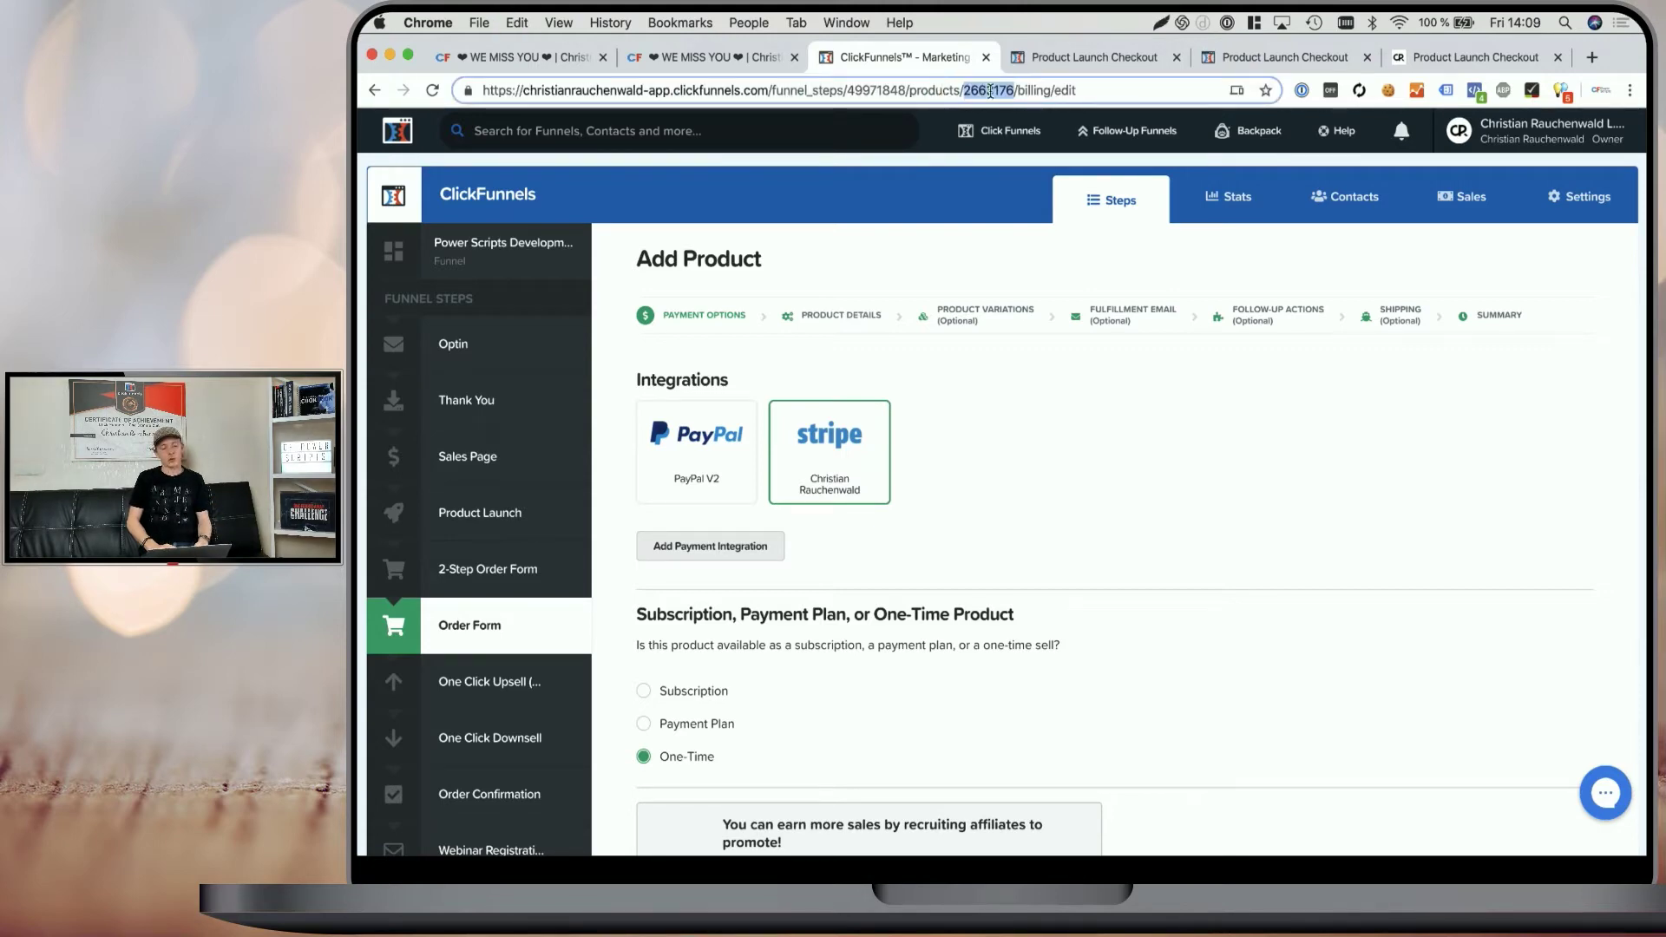
left_click(1085, 59)
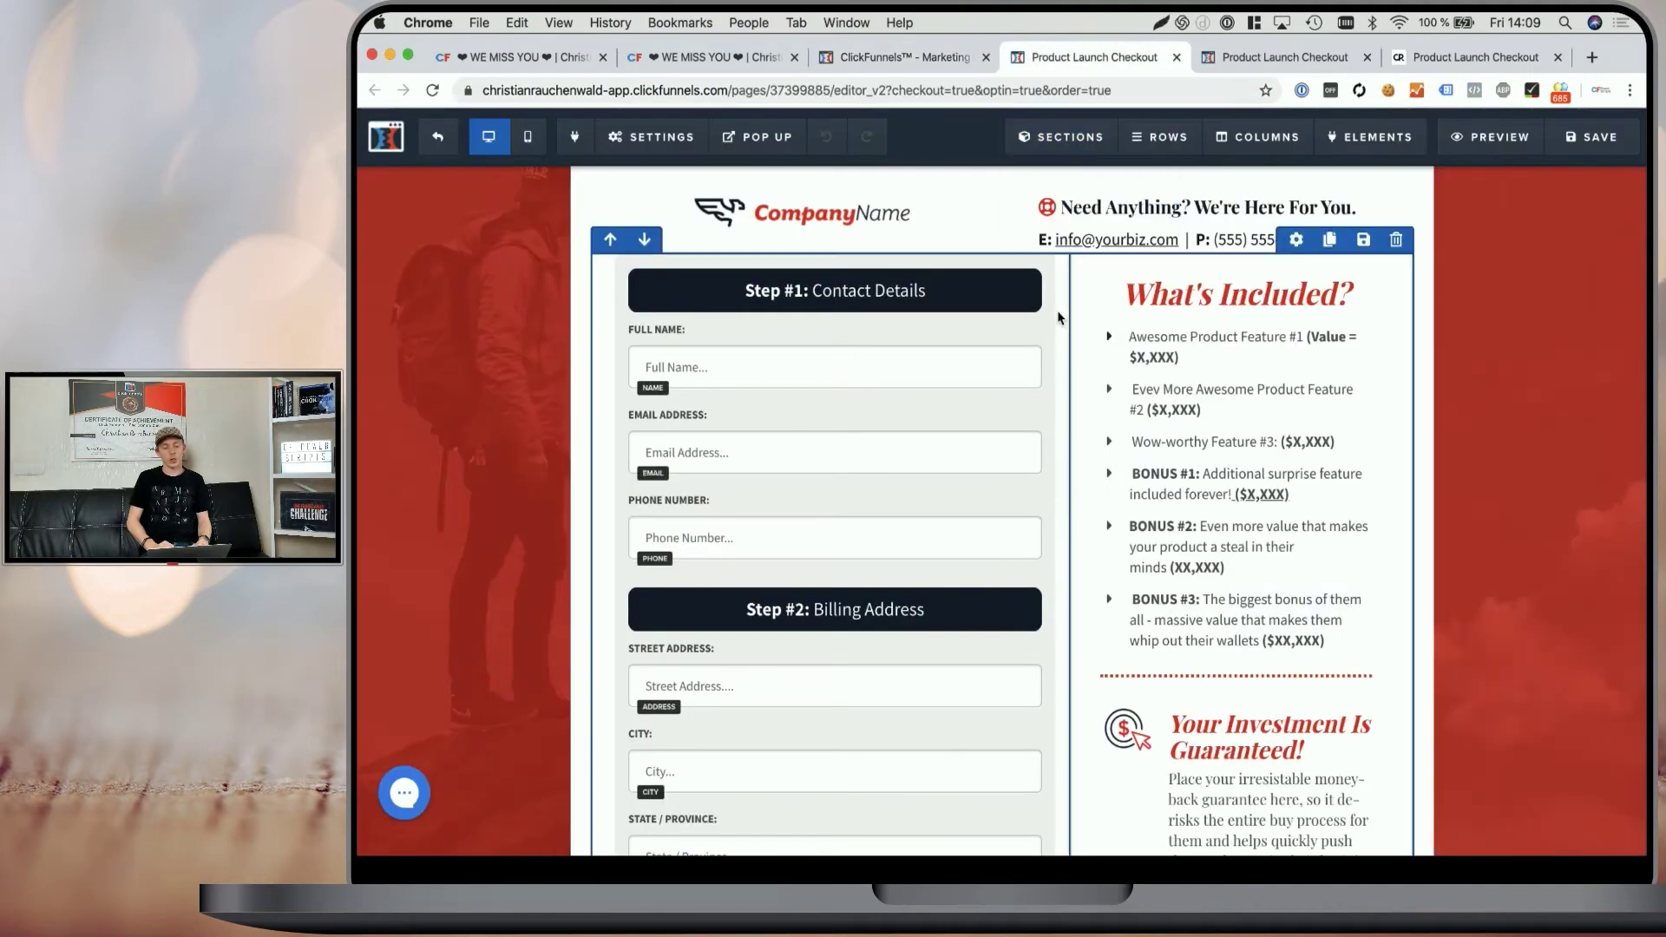
Check the Zero to One image's CSS title is bump-img-2663178
scroll(1057, 317, "down", 15)
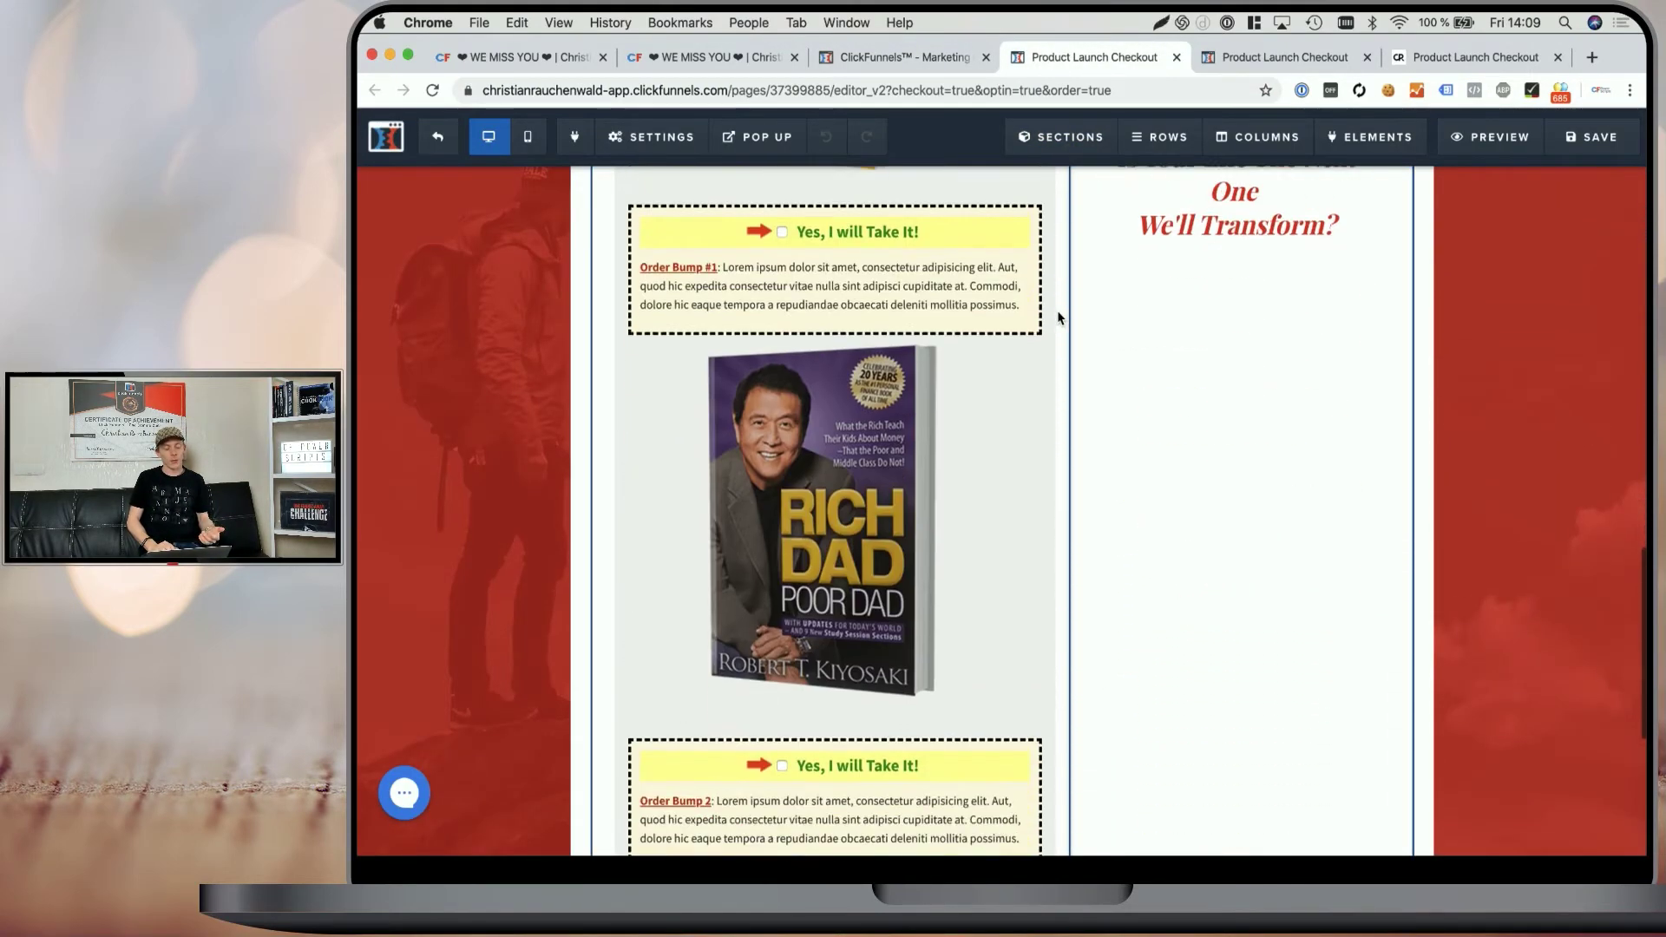
scroll(959, 737, "up", 5)
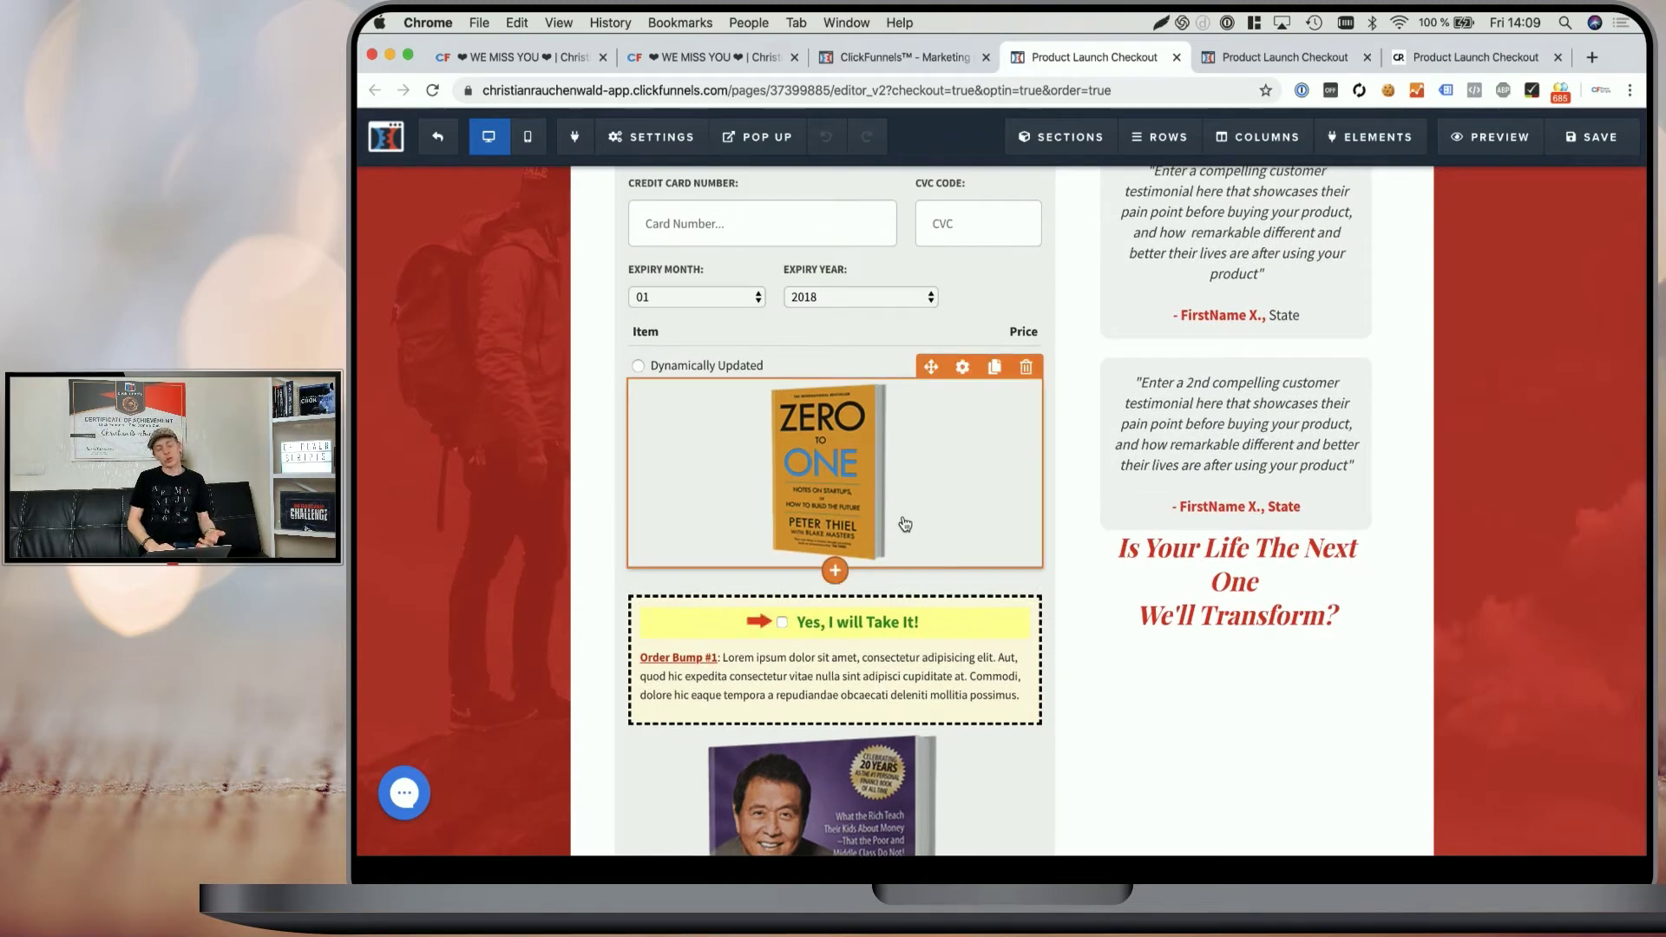
left_click(870, 484)
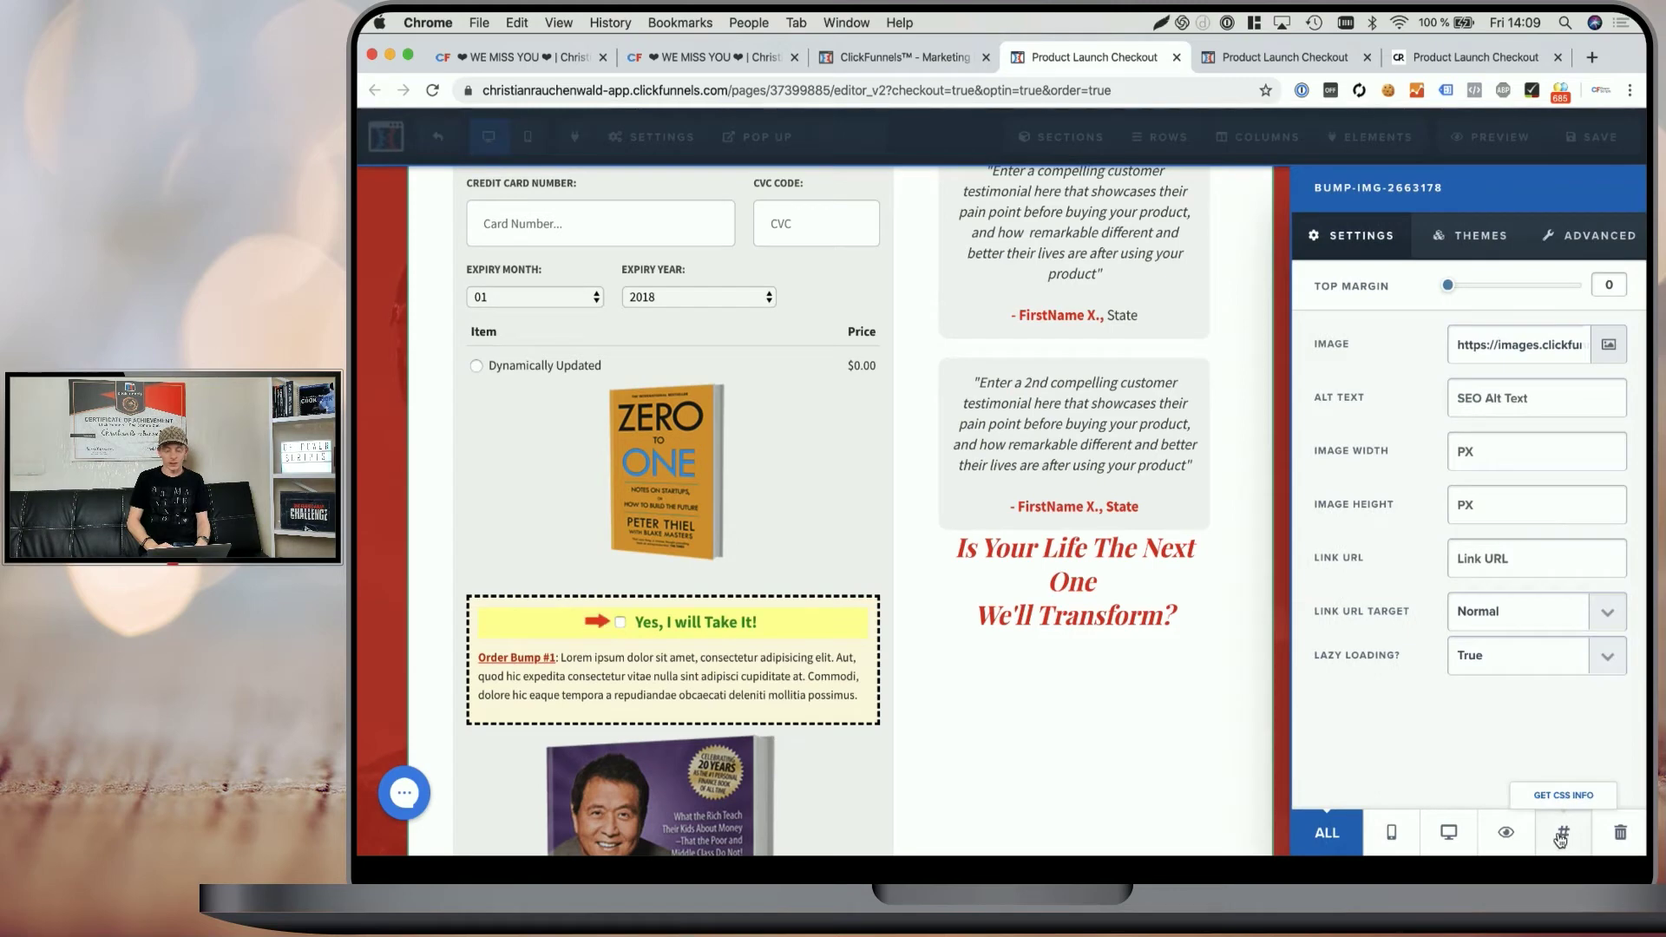
left_click(1563, 836)
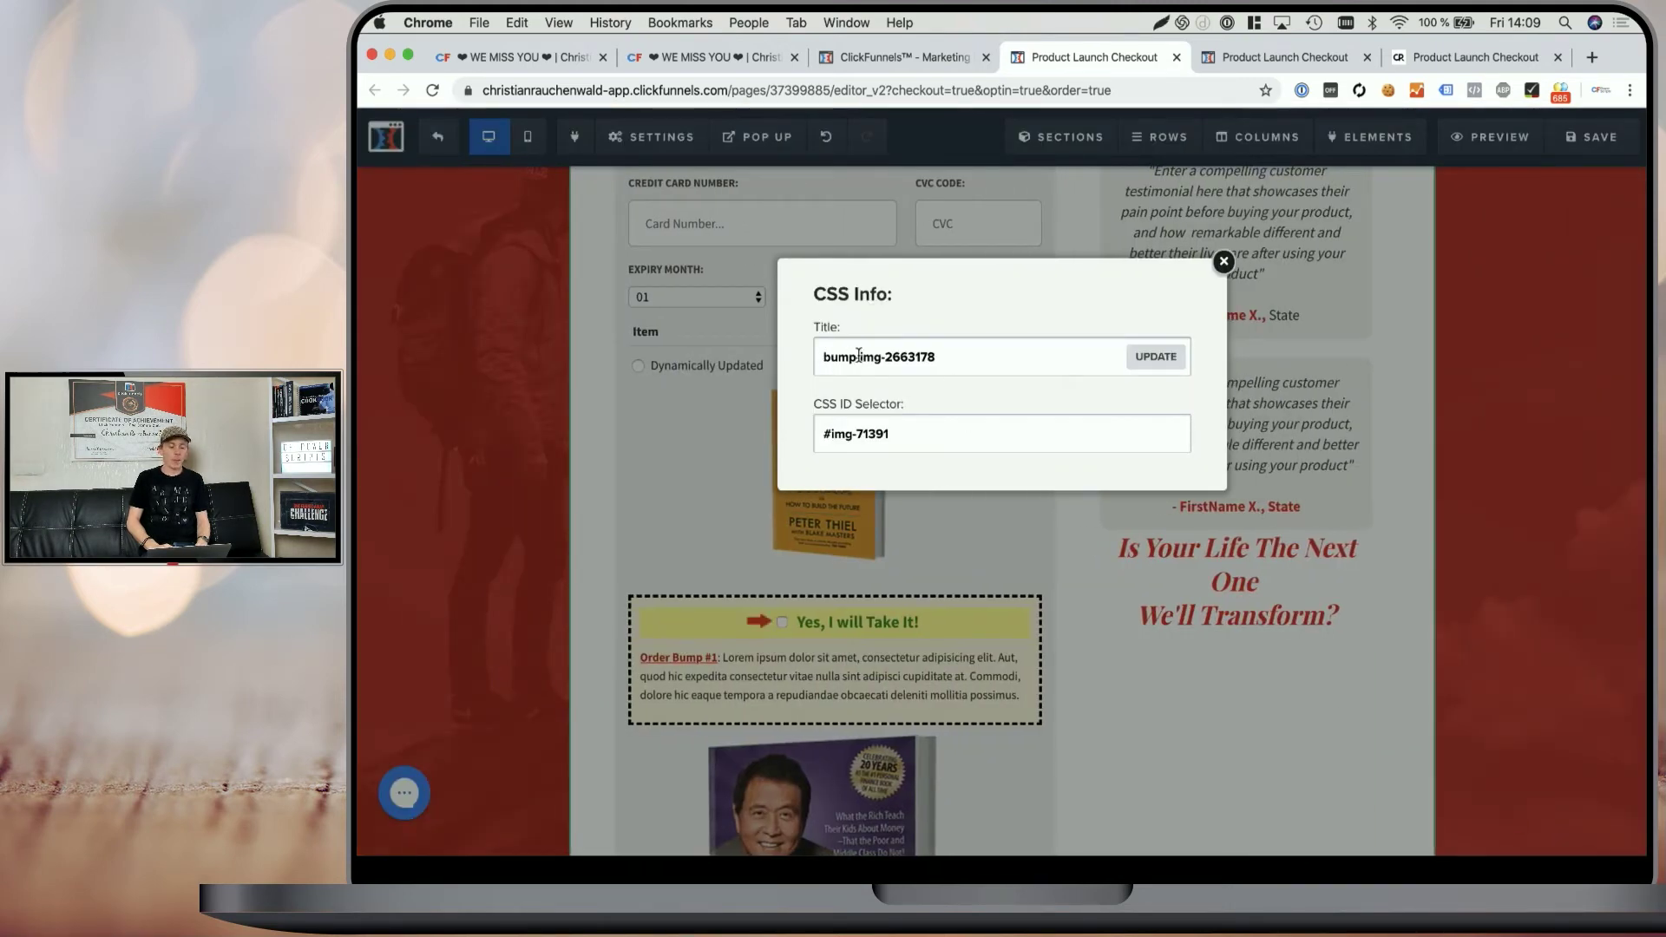
left_click_drag(889, 357, 1010, 358)
left_click(977, 357)
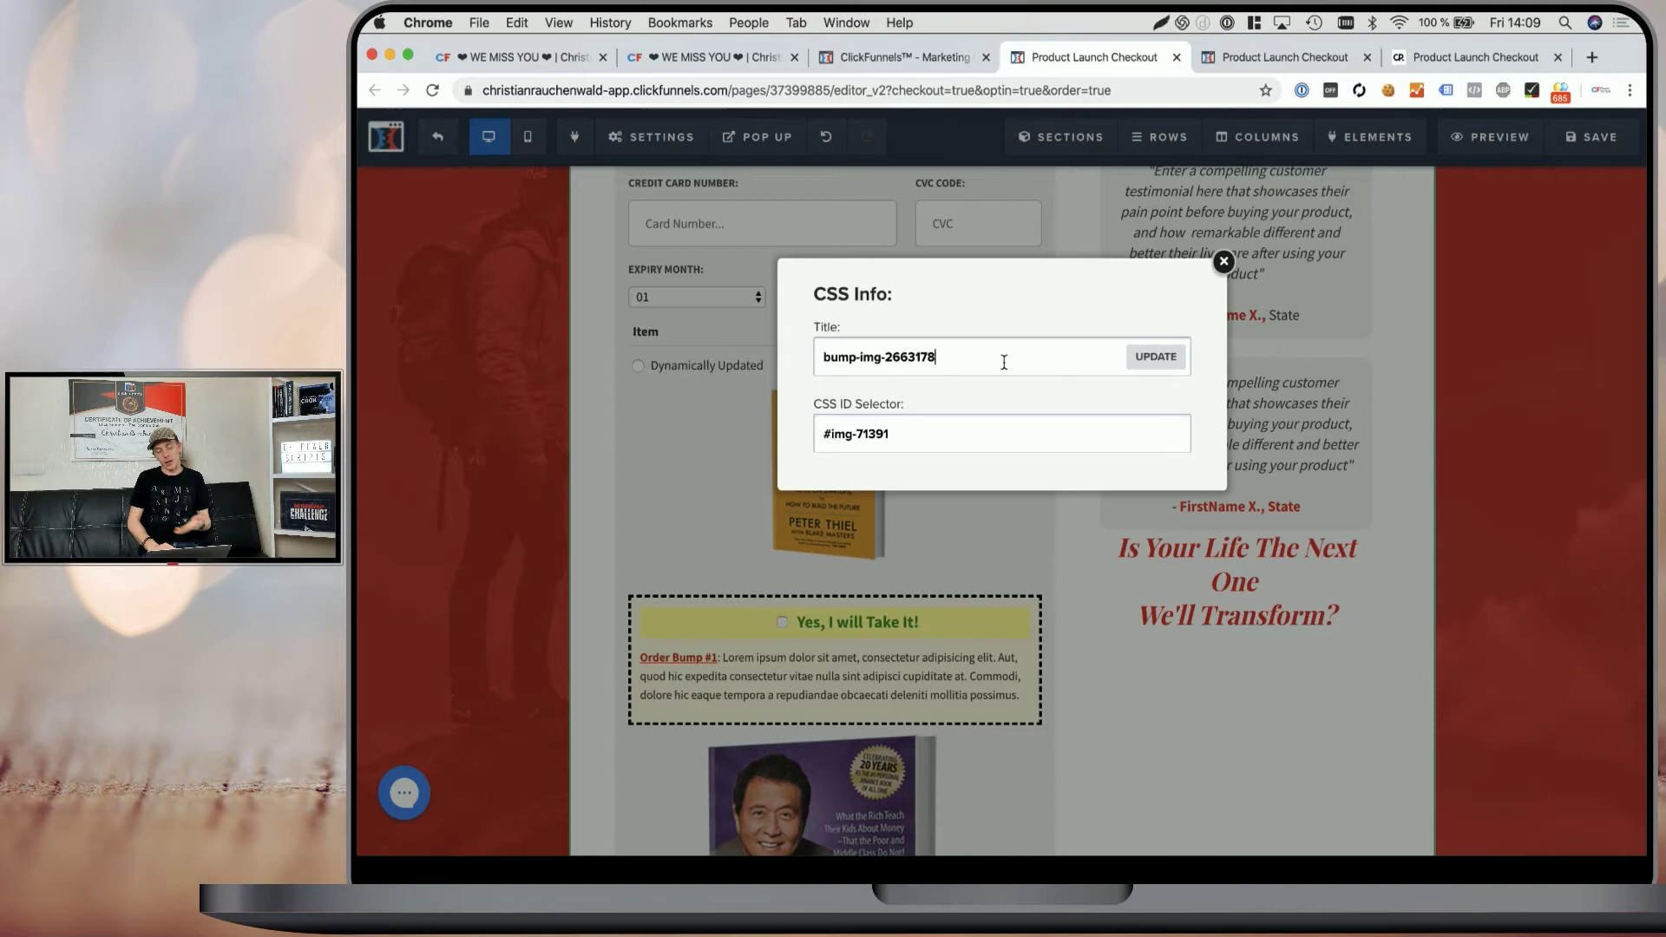
left_click(1223, 263)
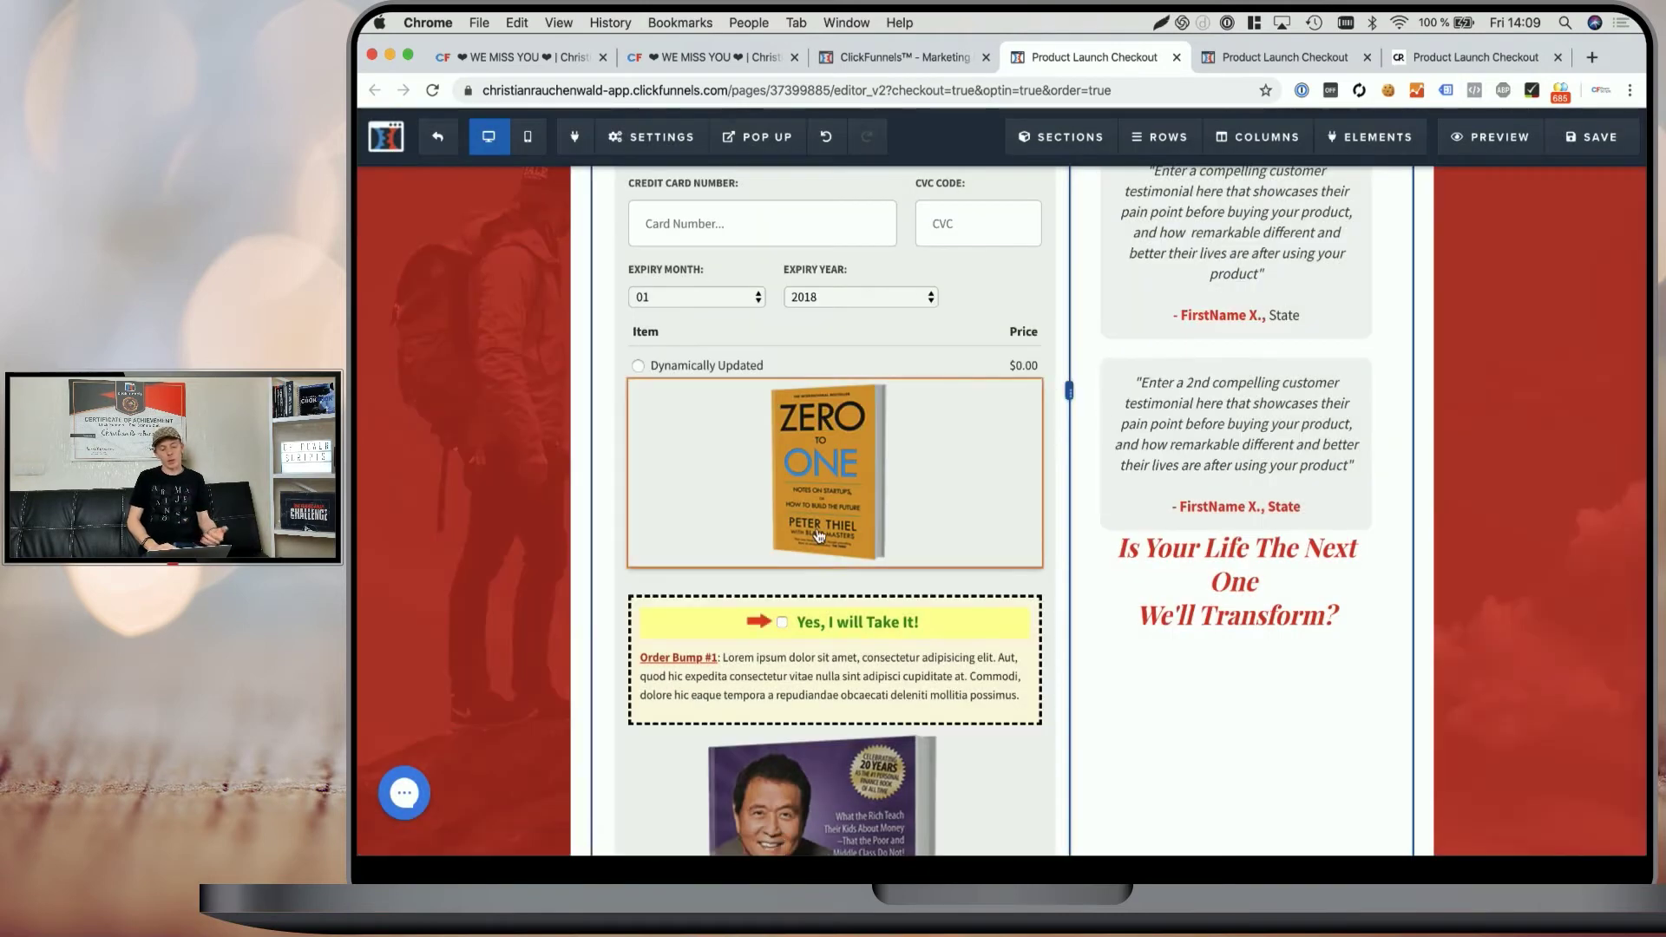
Check the Rich Dad image's CSS title ends with product ID 2663176
scroll(818, 534, "down", 2)
scroll(818, 535, "down", 5)
scroll(868, 521, "up", 6)
scroll(891, 588, "down", 4)
left_click(891, 587)
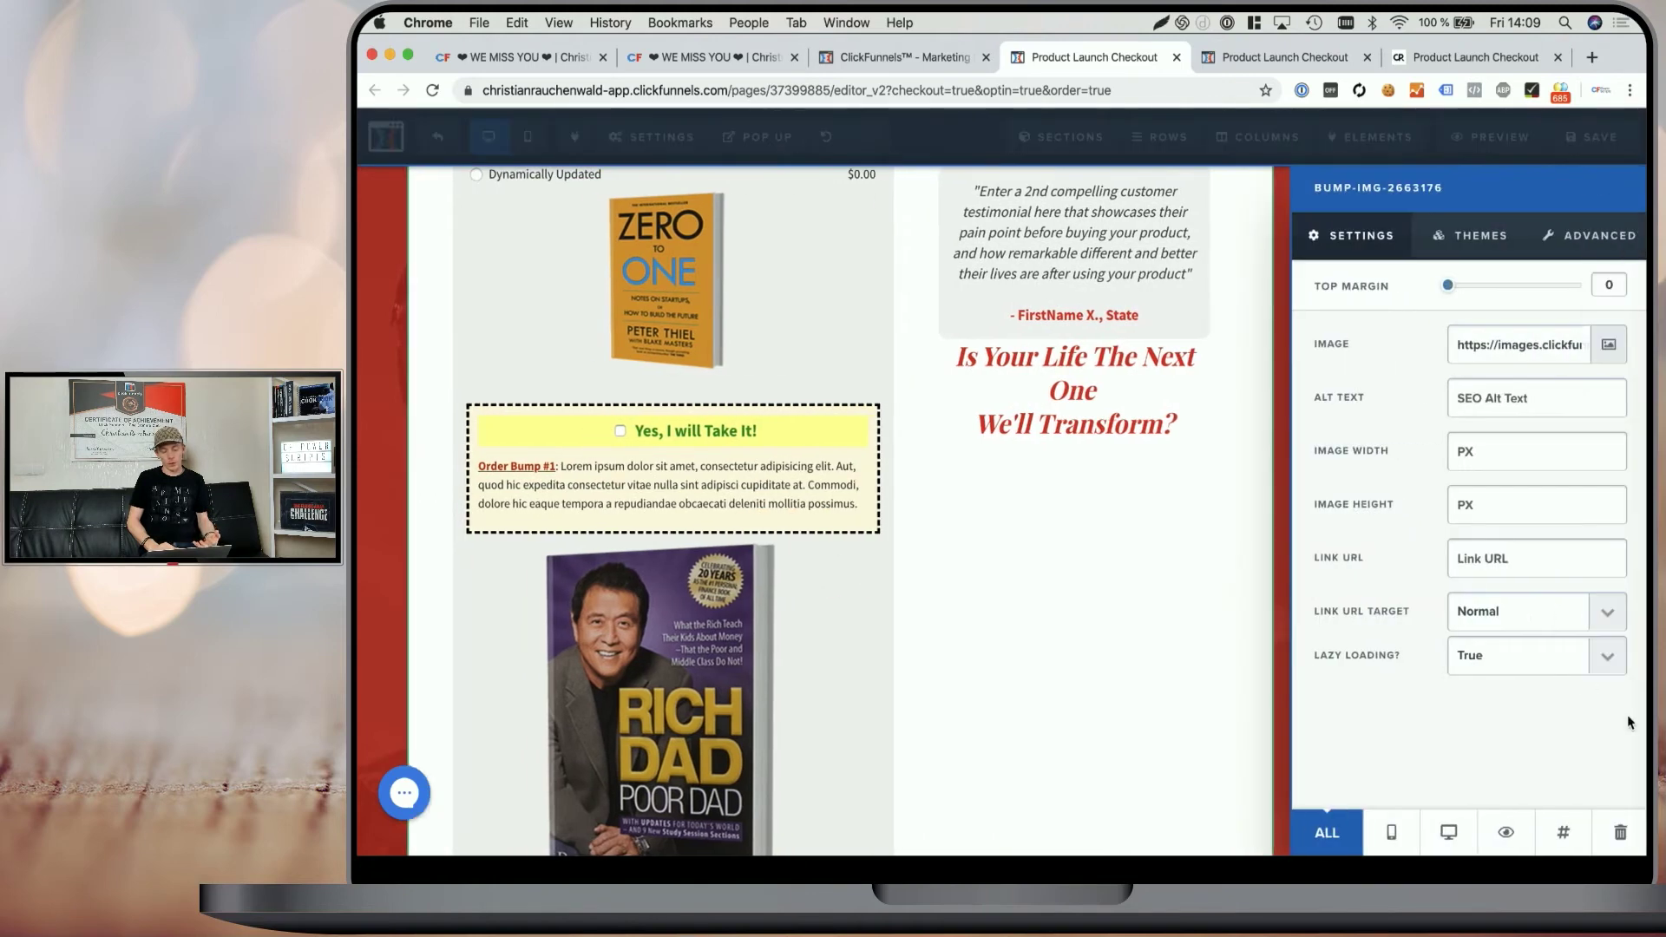
left_click(1577, 847)
left_click_drag(881, 353, 1060, 353)
left_click(1442, 341)
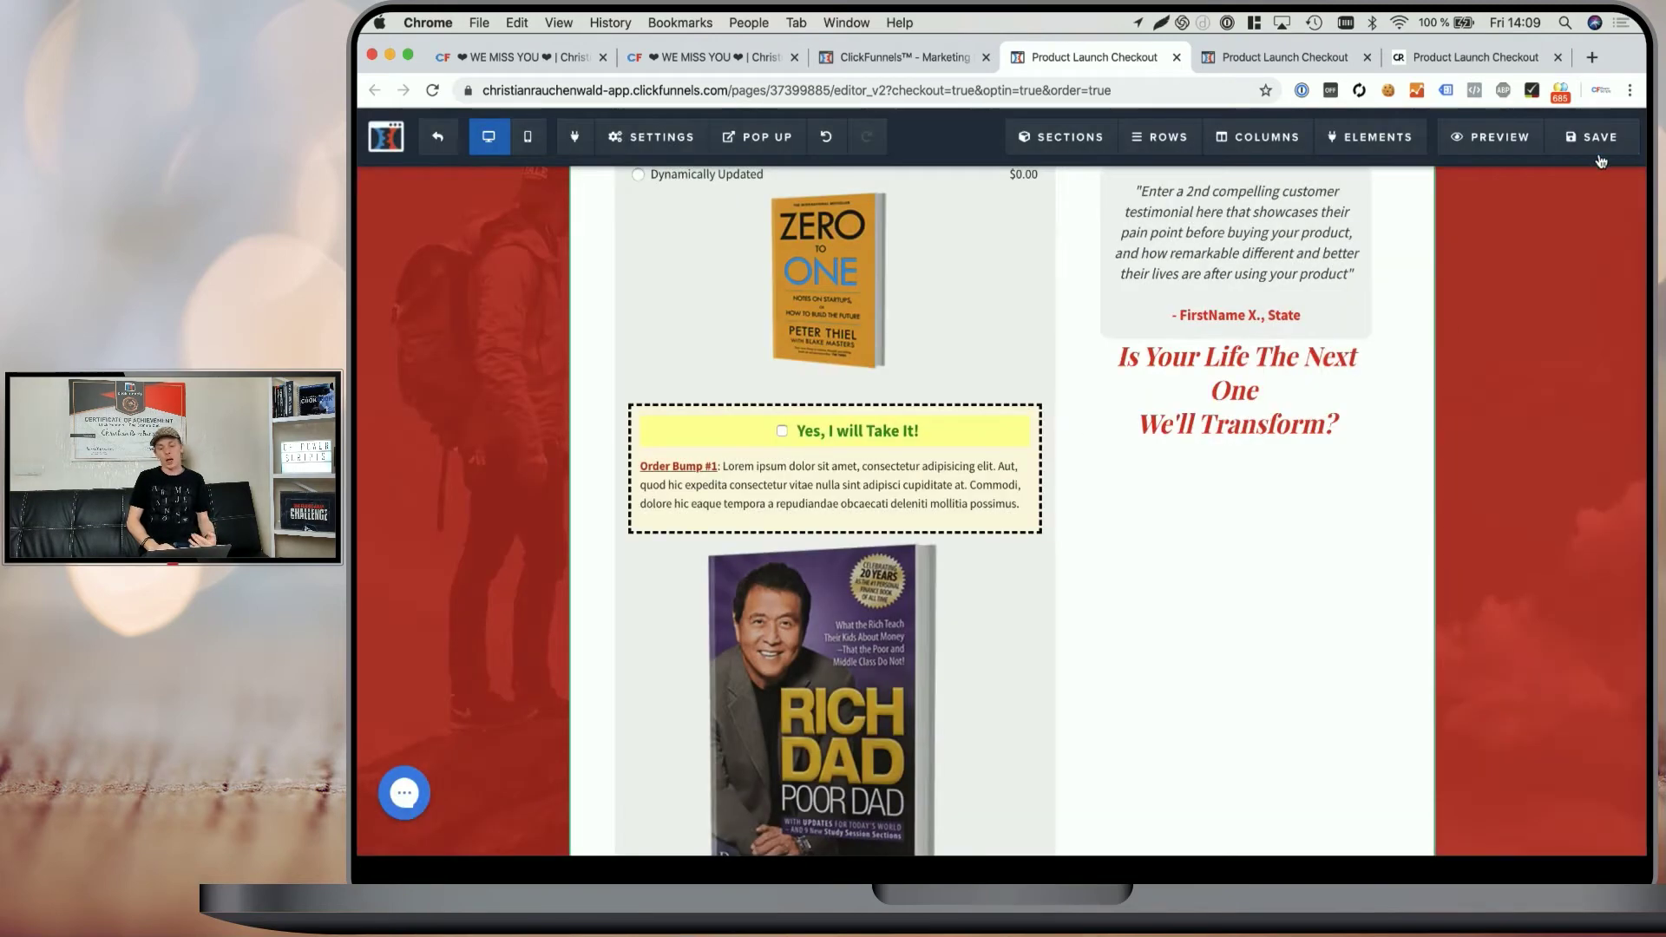
Preview the order form variation with Zero to One and Rich Dad images inside their bumps
left_click(1498, 138)
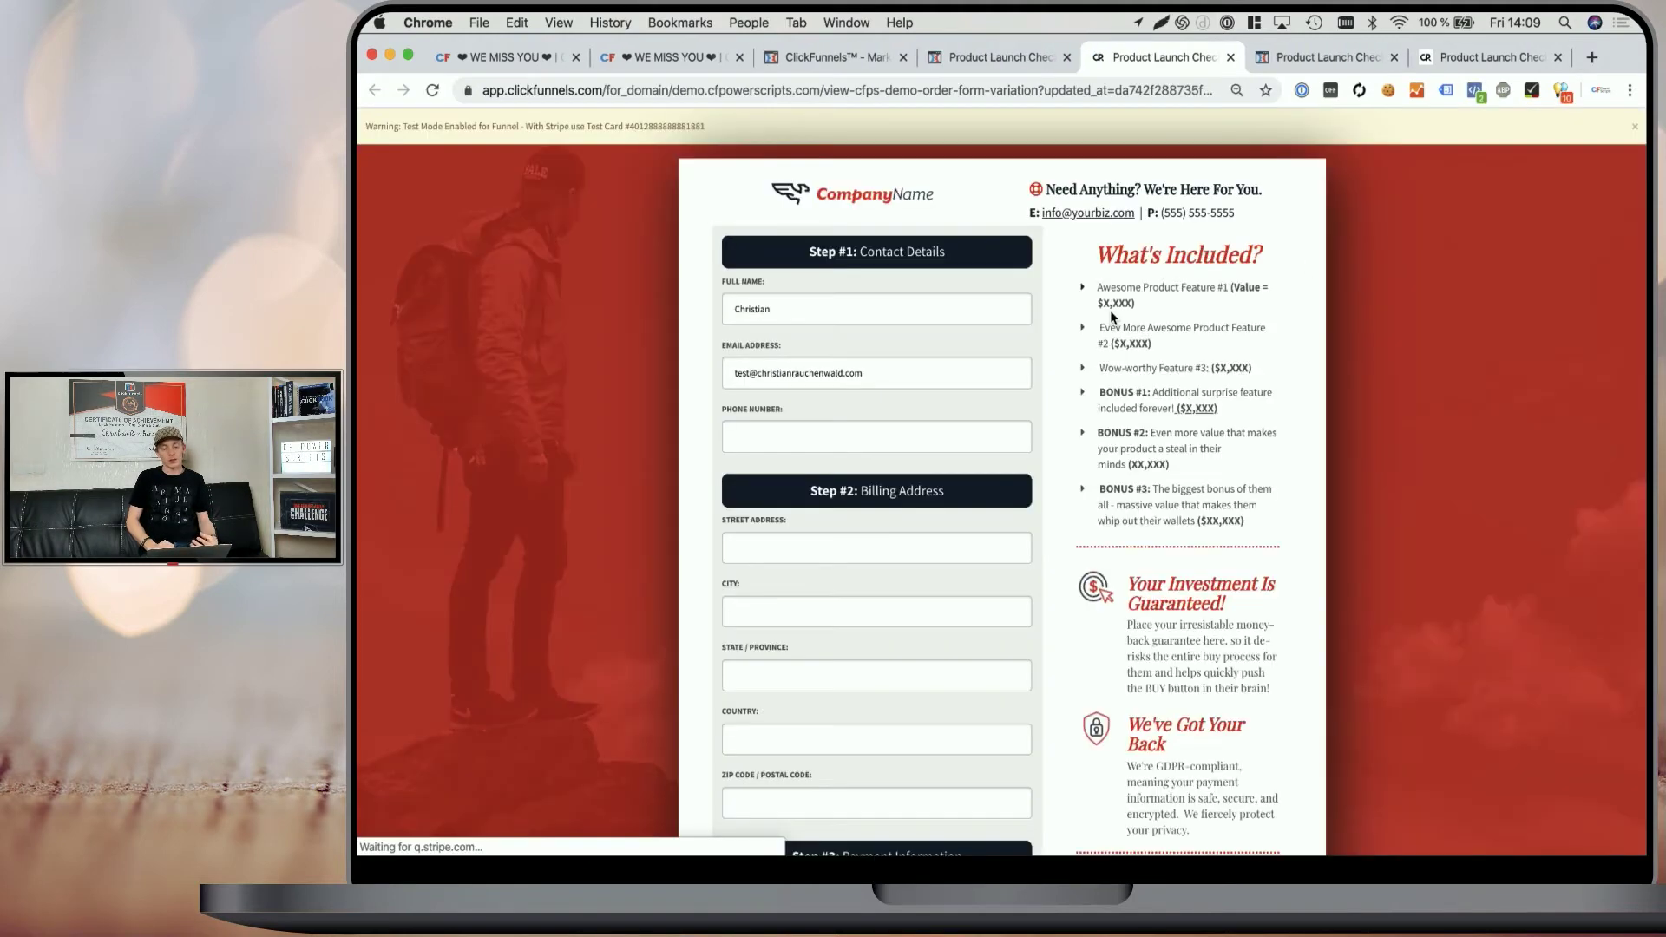
scroll(1111, 312, "down", 10)
scroll(1110, 309, "down", 5)
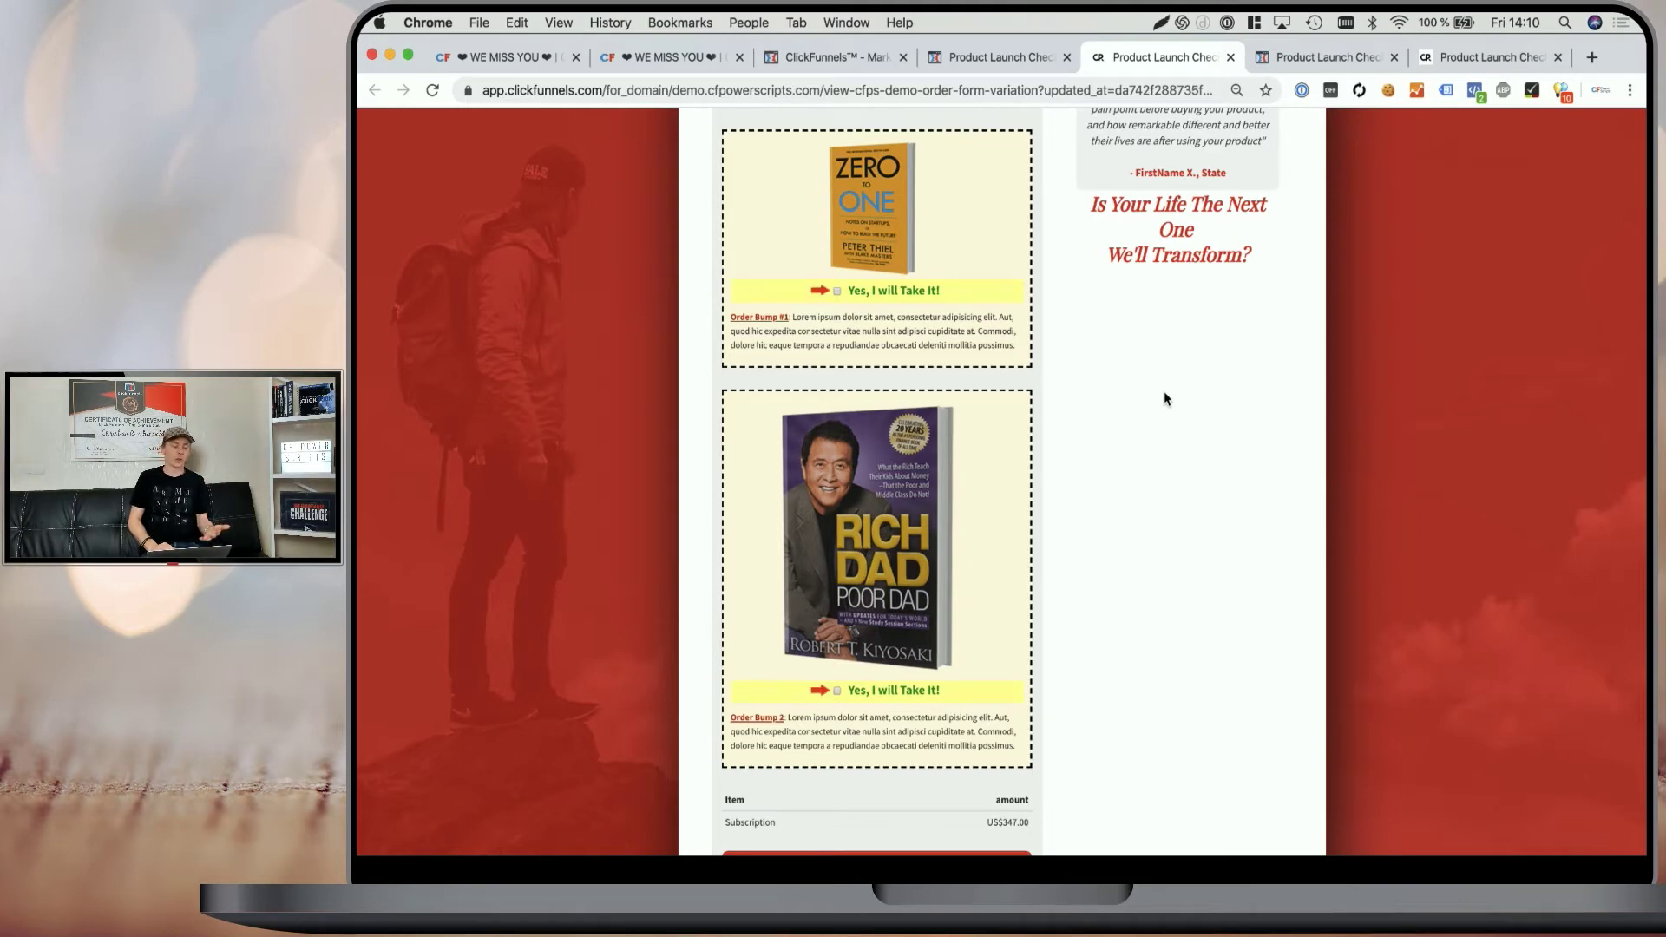
Close the ClickFunnels tab and the leftover Product Launch Checkout tabs
left_click(903, 57)
left_click(903, 57)
left_click(903, 57)
left_click(903, 57)
left_click(903, 57)
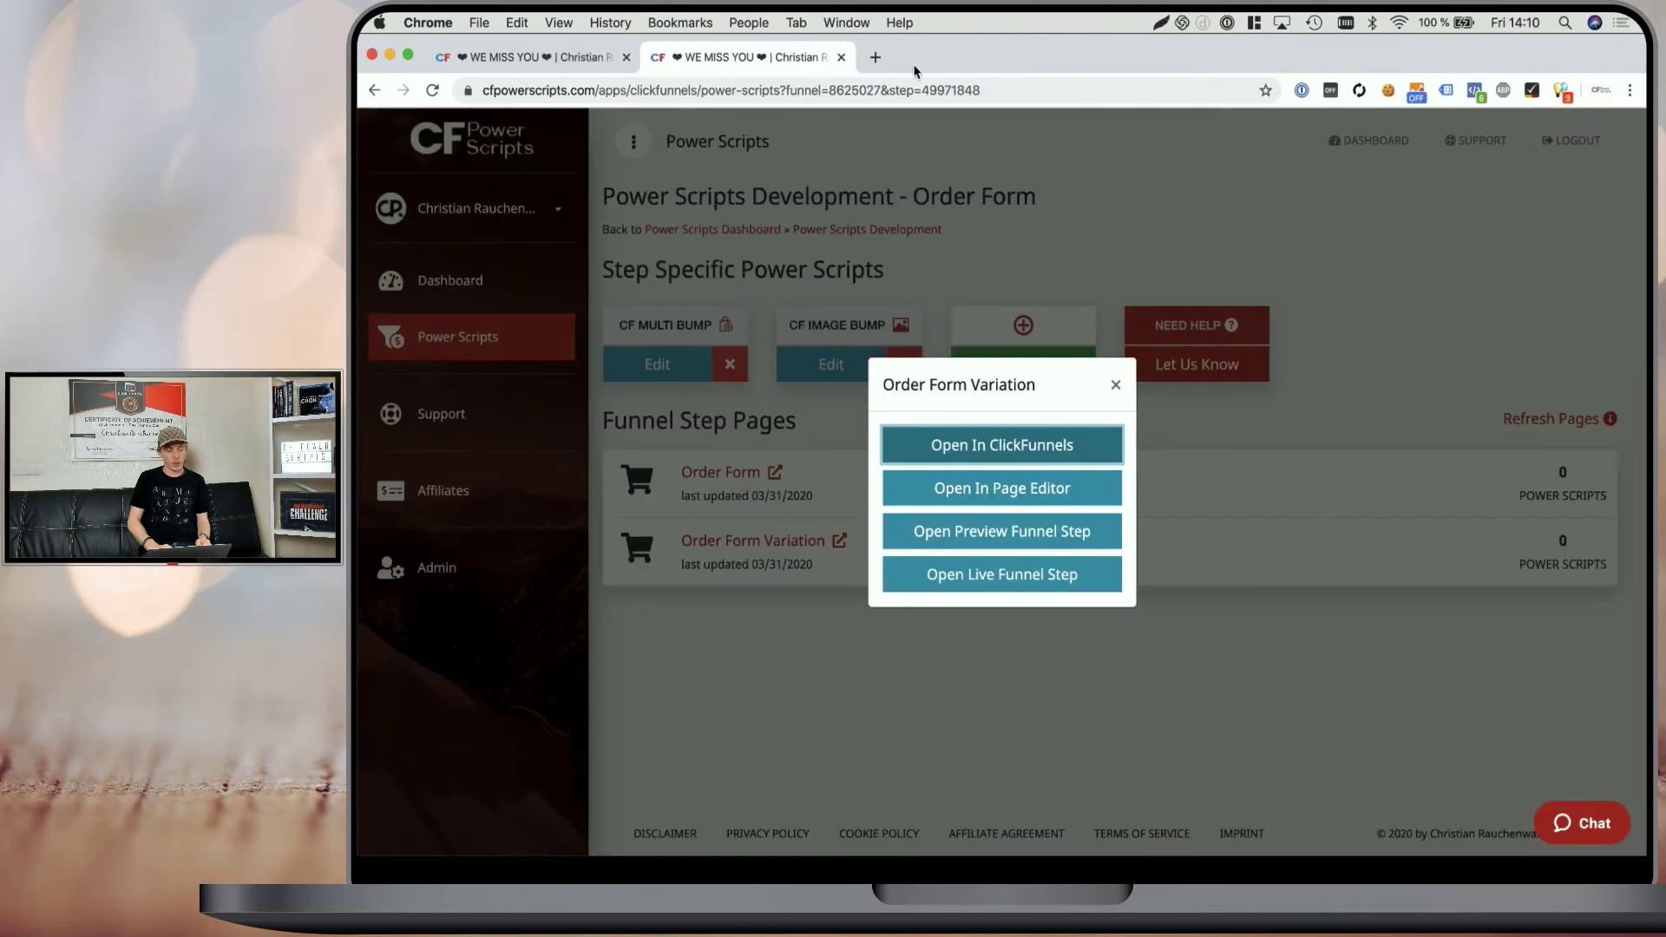
Go back to Power Scripts Development and open 2-Step Order Form in the ClickFunnels page editor
left_click(977, 262)
left_click(907, 238)
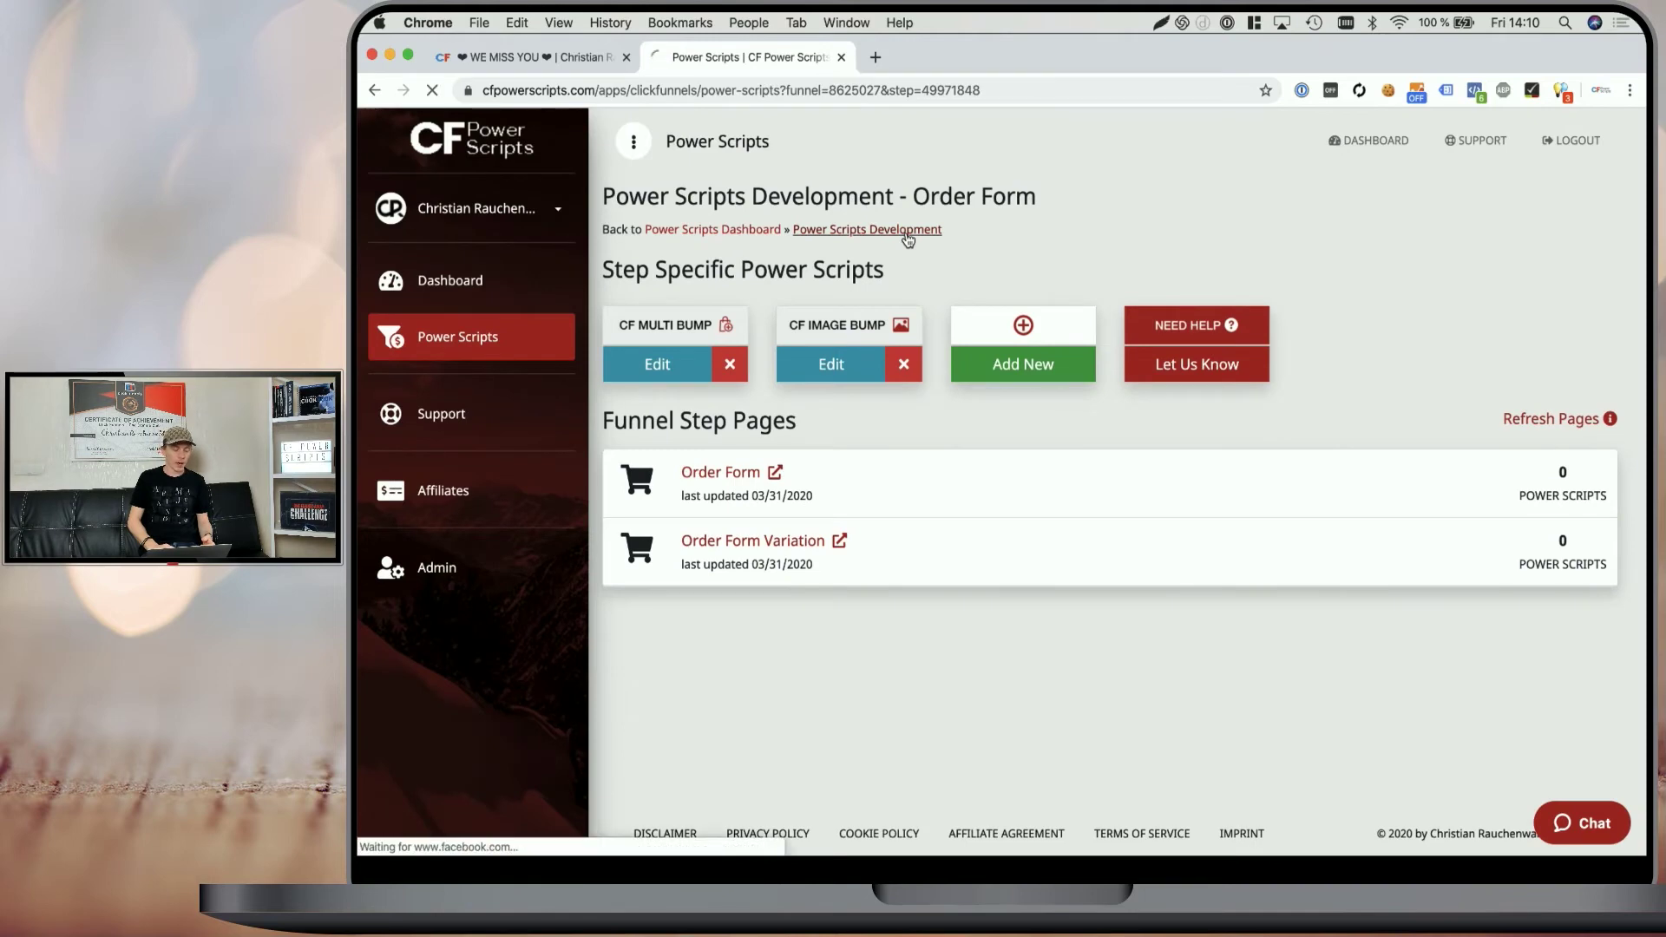
scroll(950, 286, "down", 6)
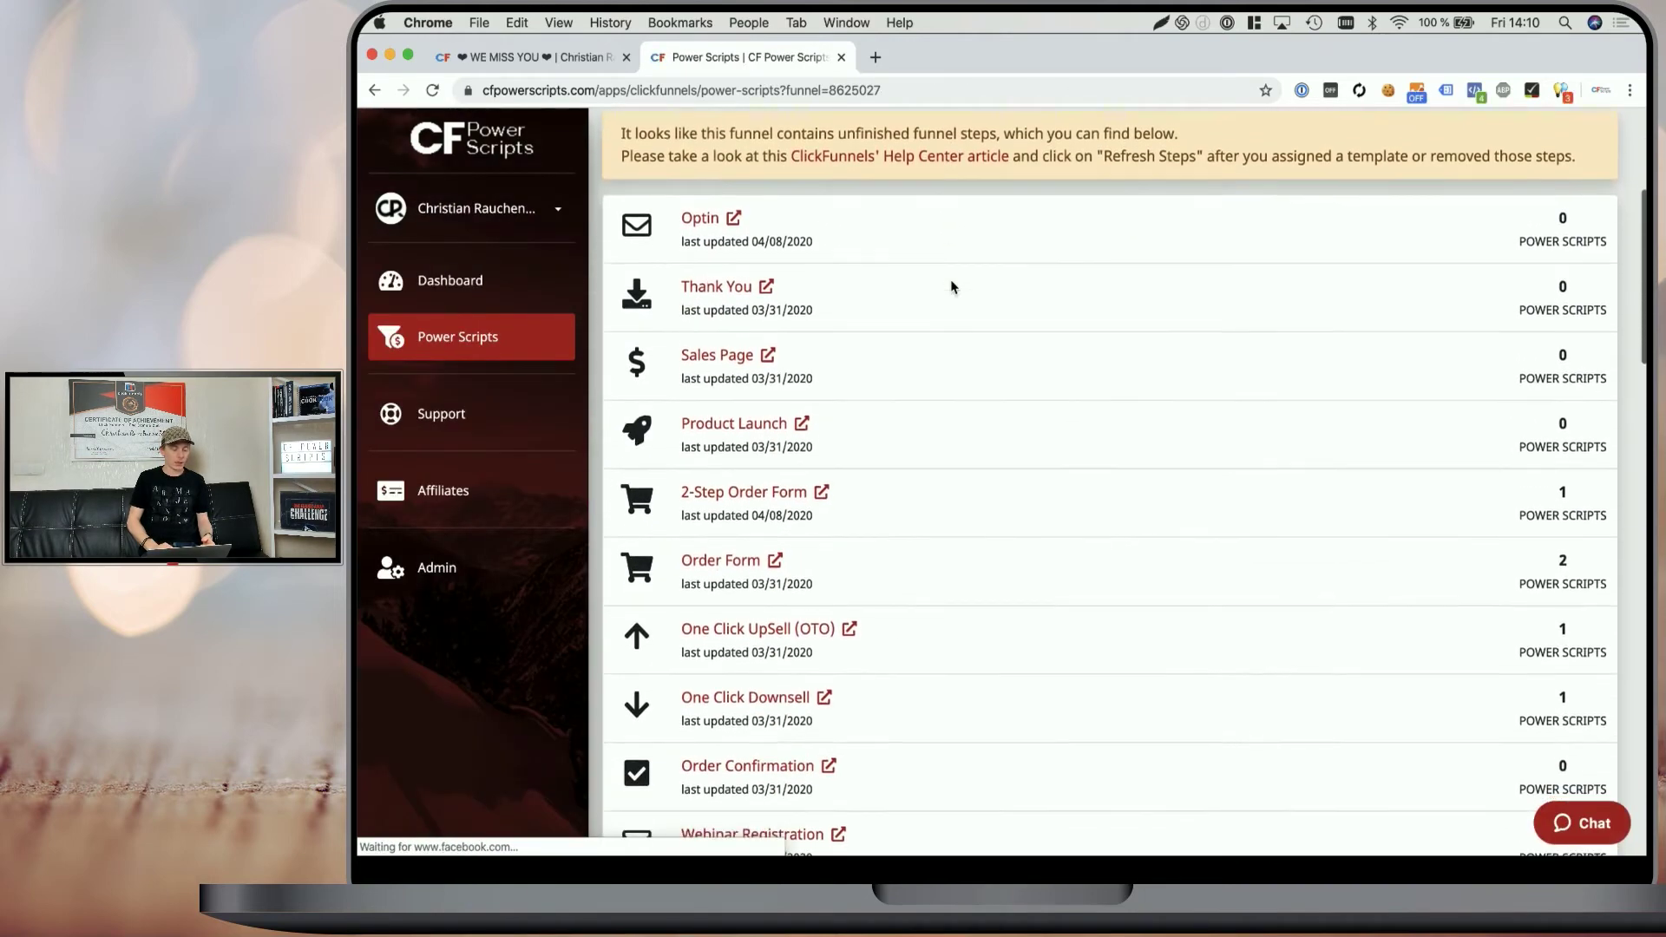
left_click(763, 492)
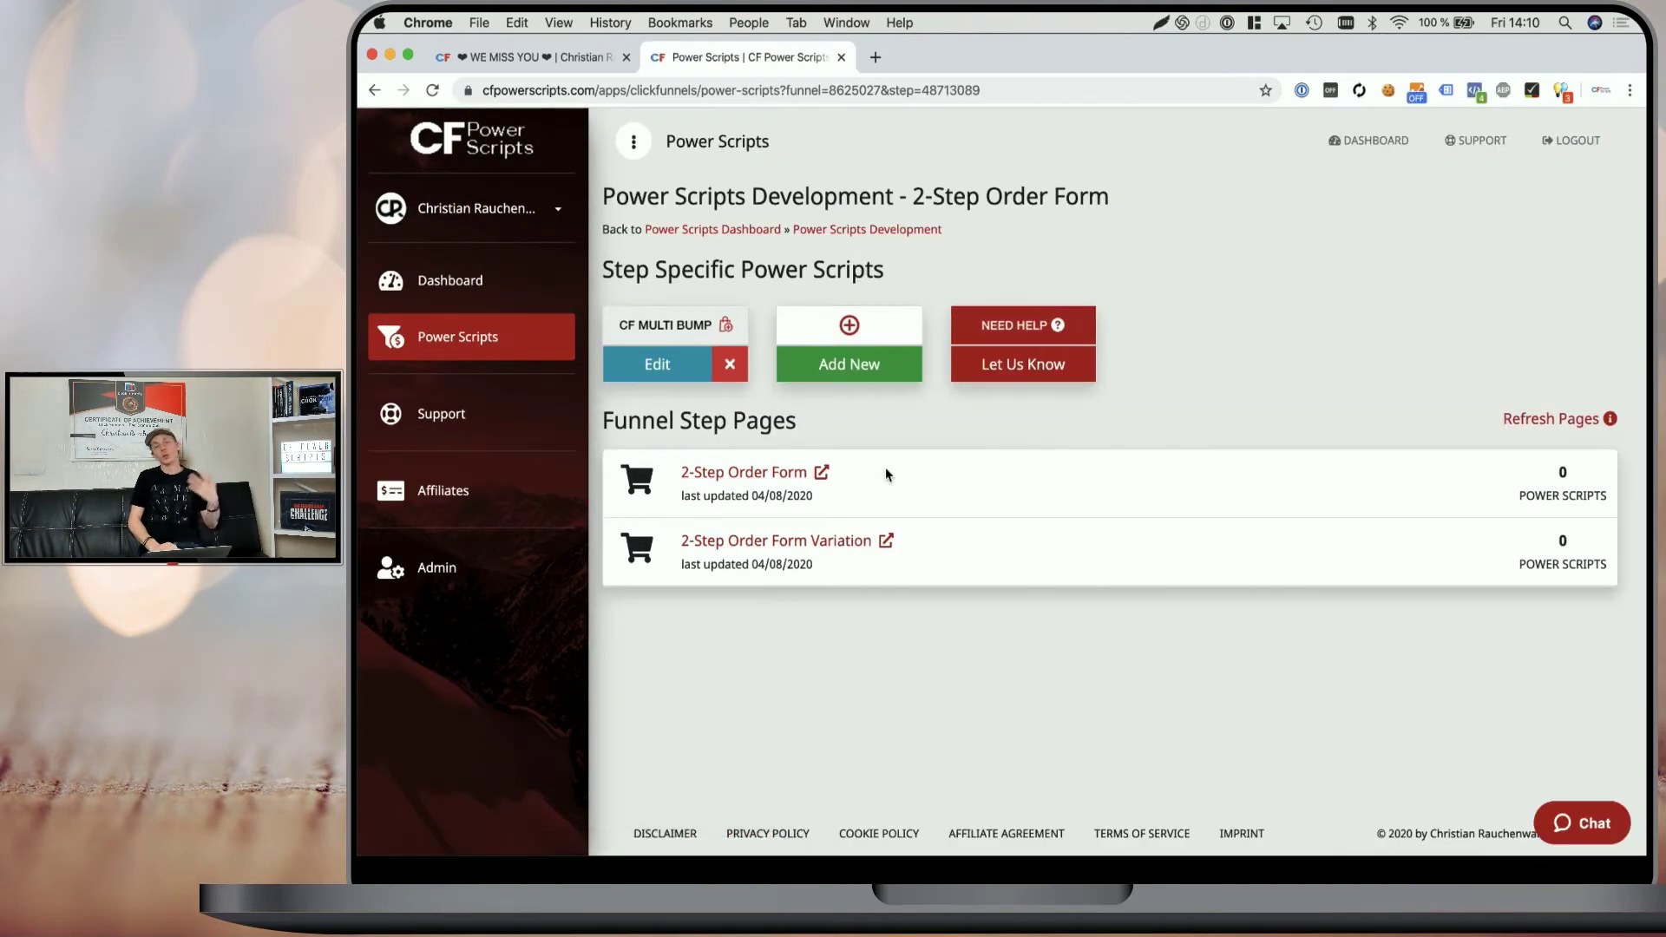
left_click(821, 473)
left_click(989, 488)
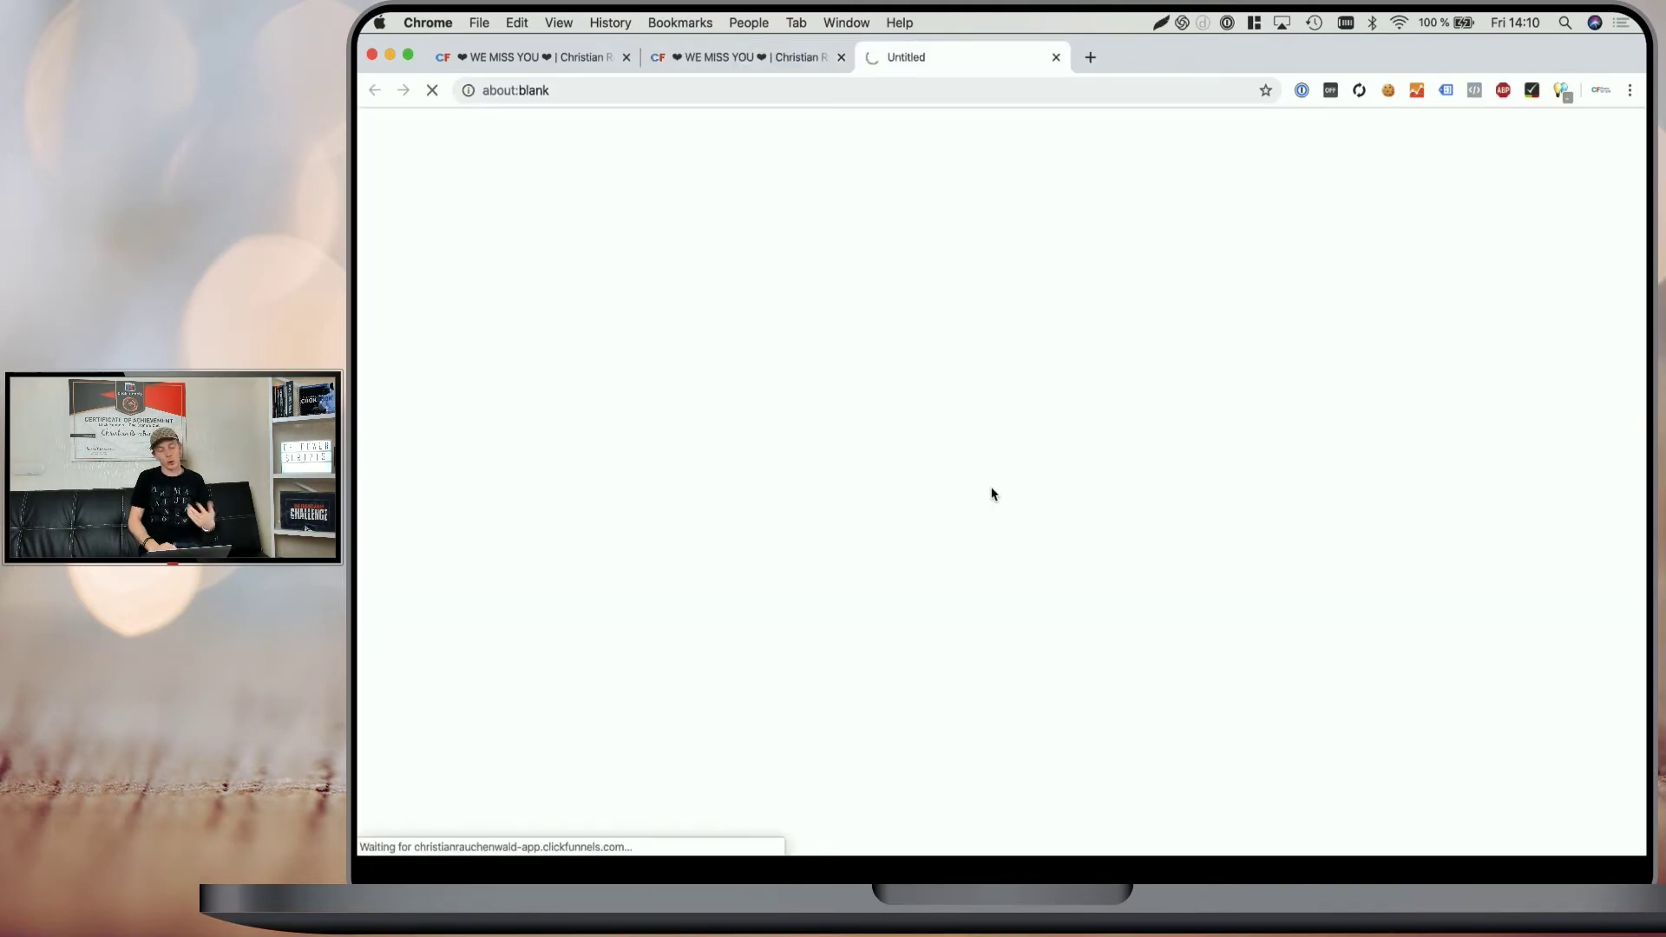
scroll(1111, 408, "down", 5)
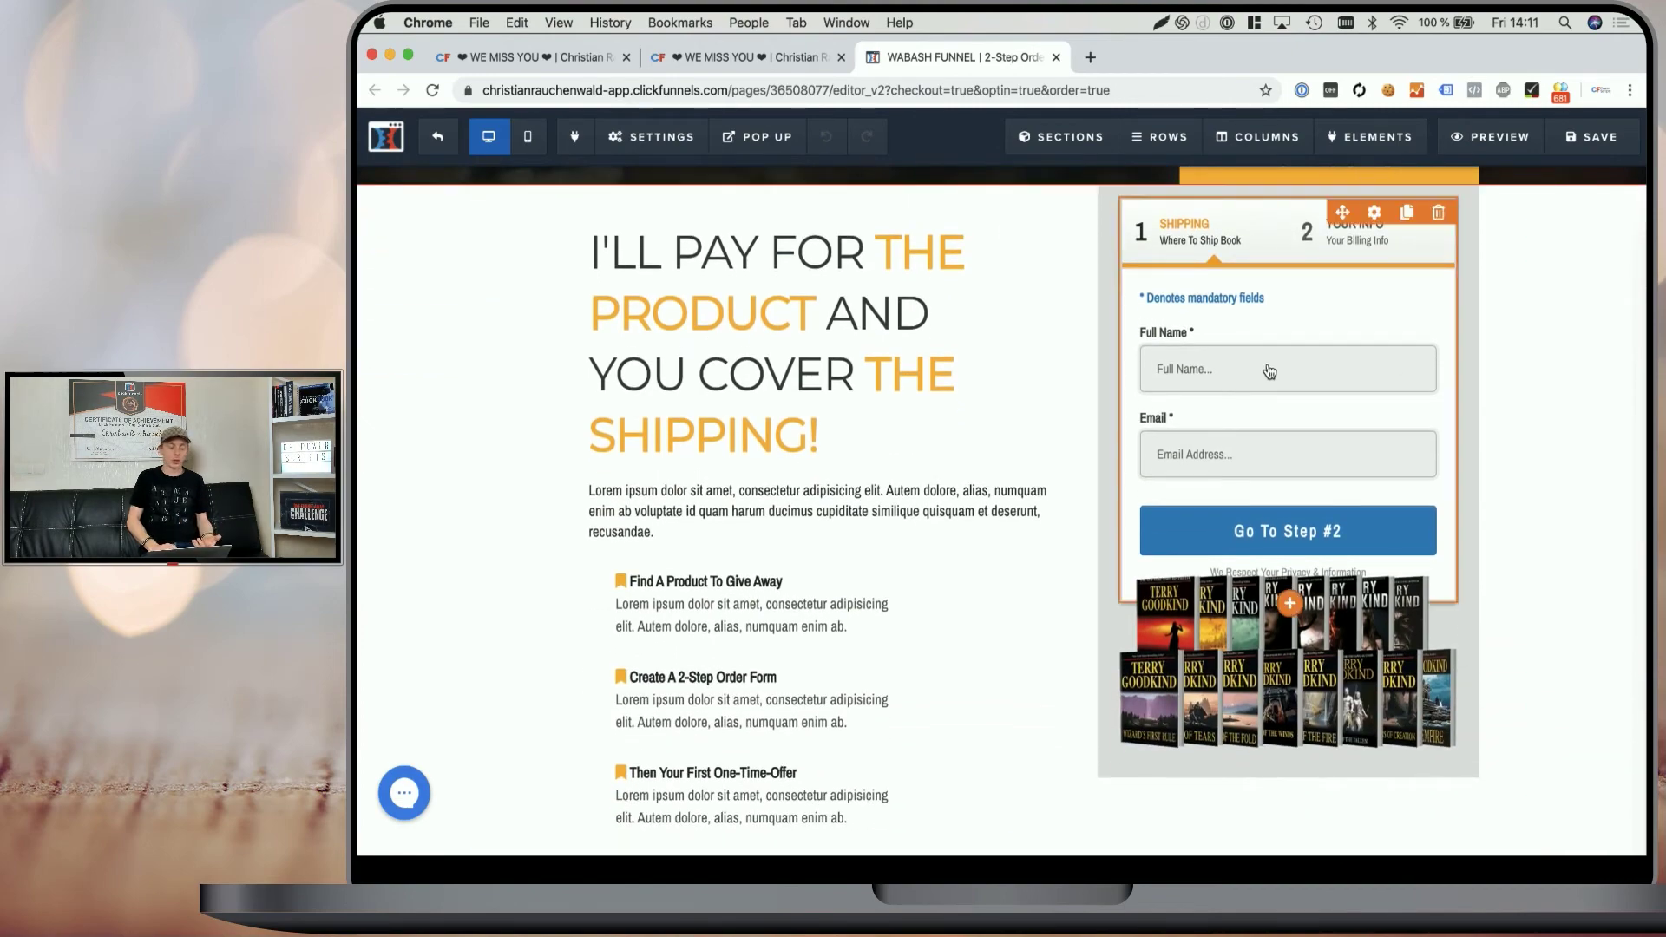
Check the two-step order form settings, then confirm the book image above it is titled bump-img
left_click(1269, 371)
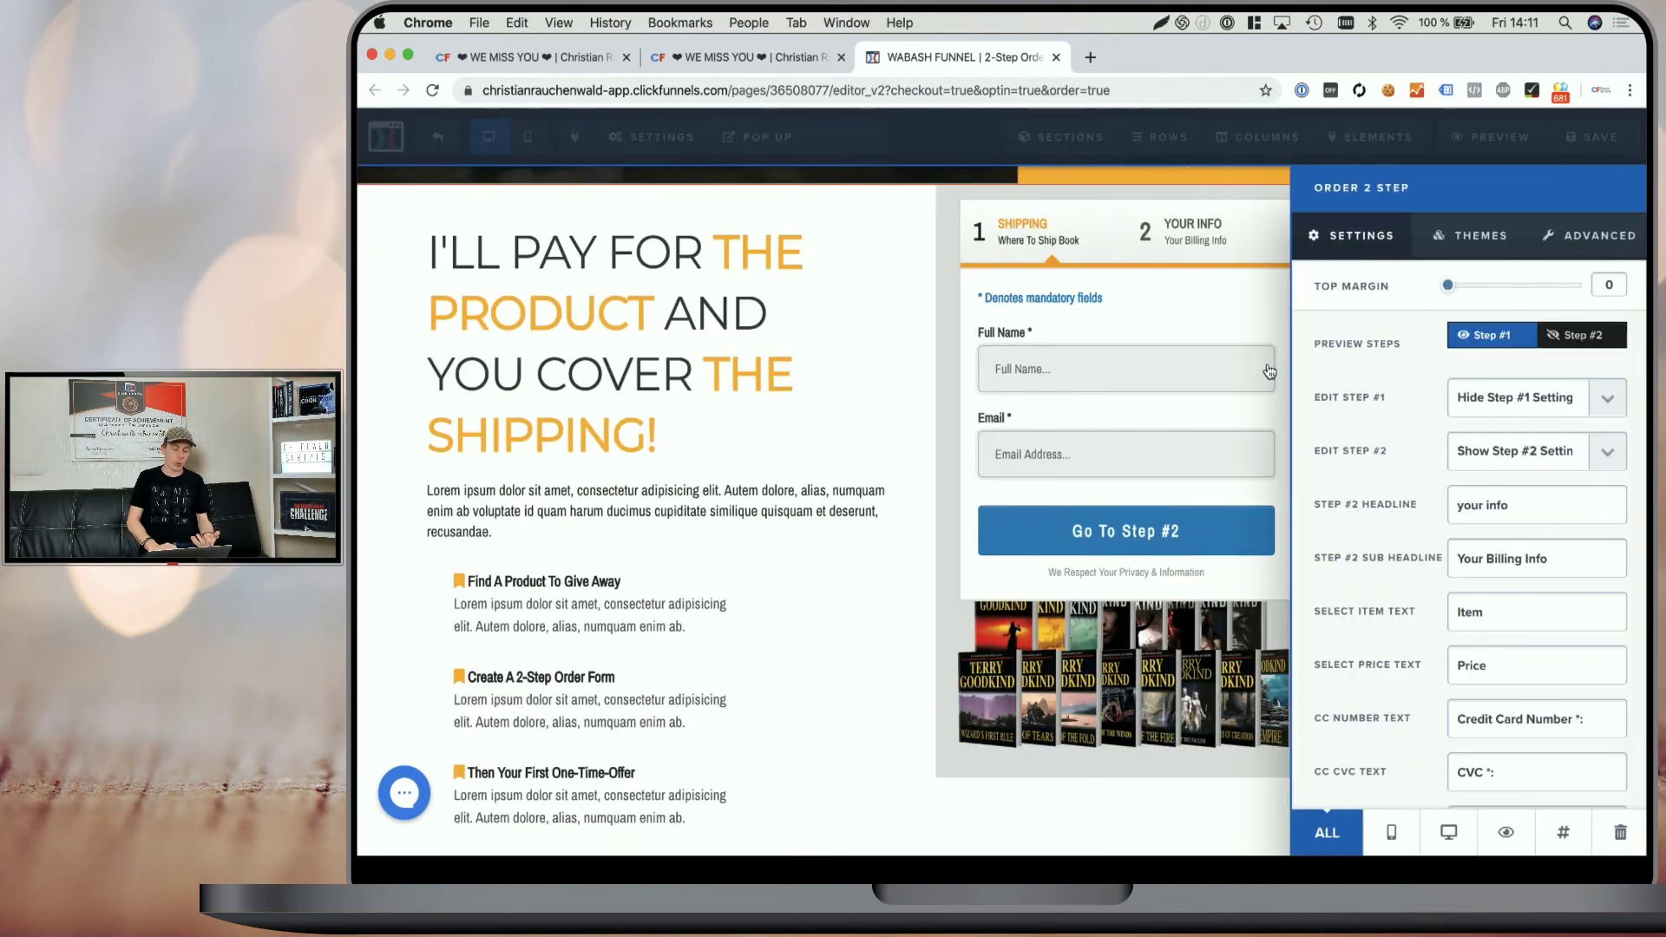
left_click(1585, 241)
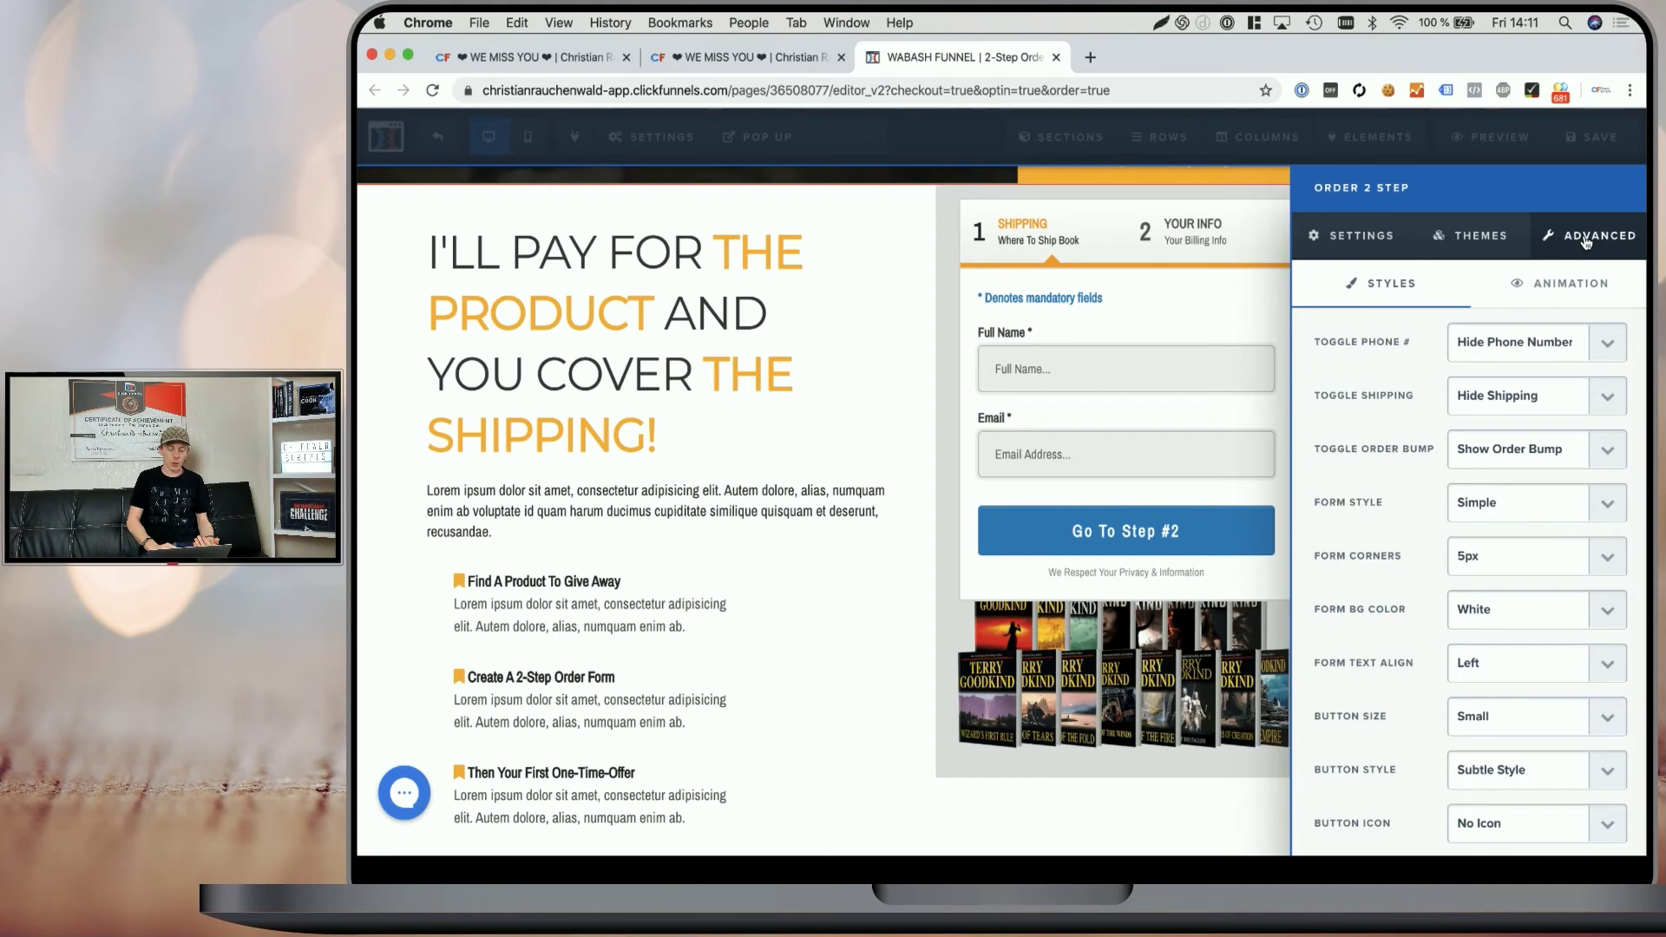
left_click(1197, 421)
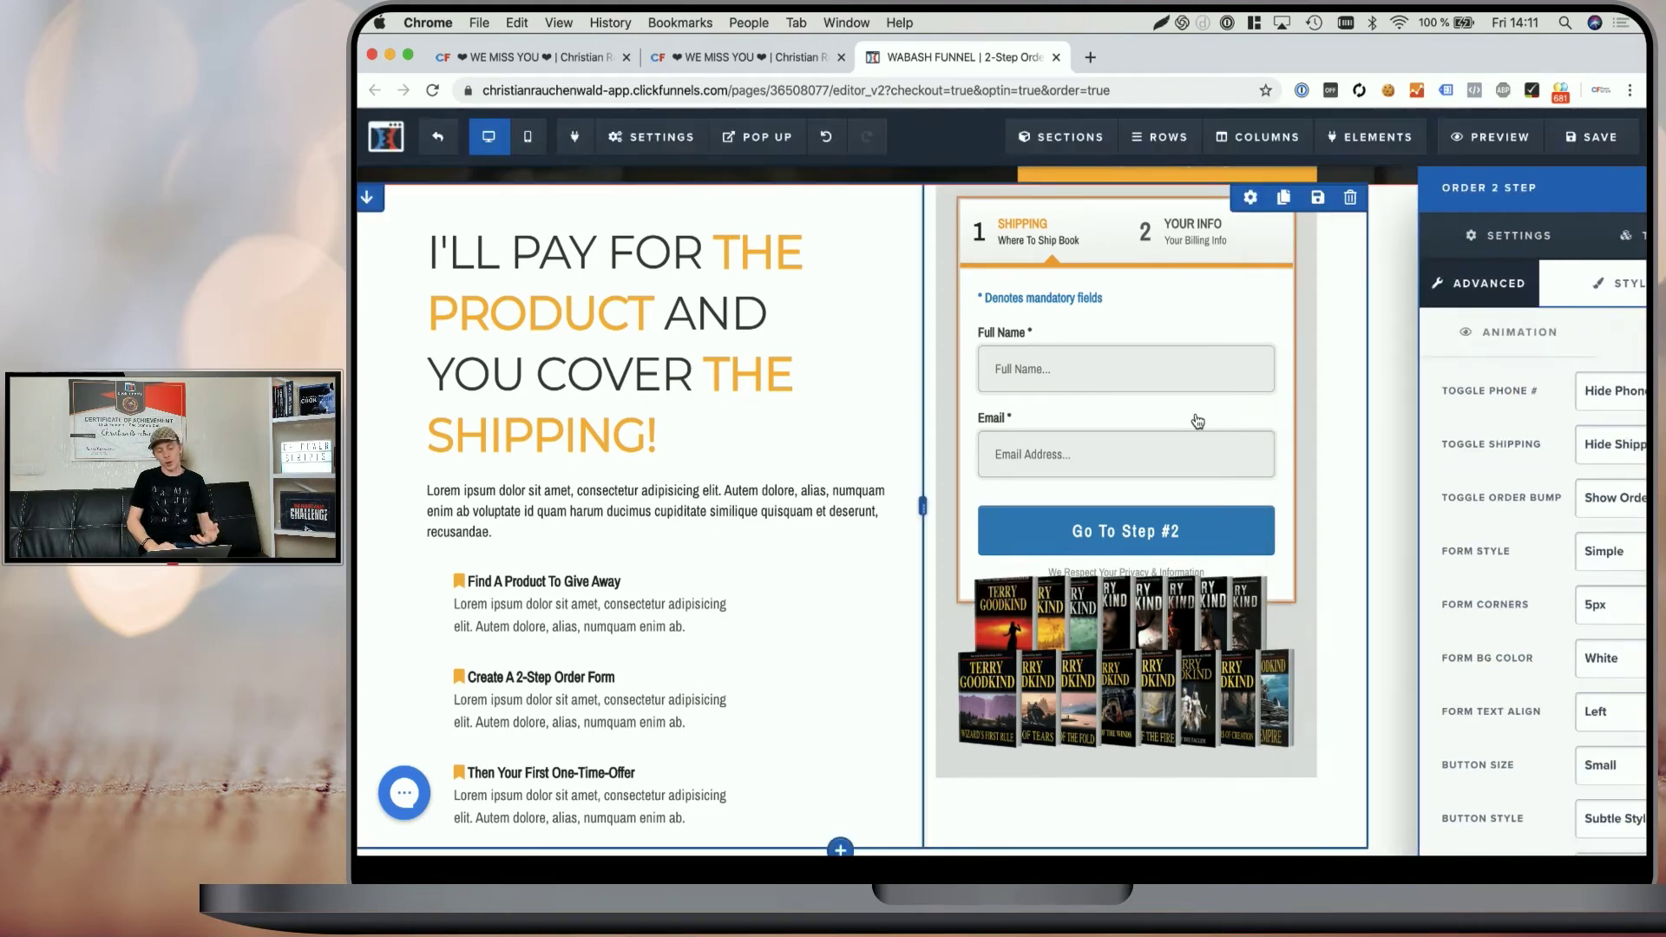
scroll(1231, 365, "down", 1)
left_click(1306, 618)
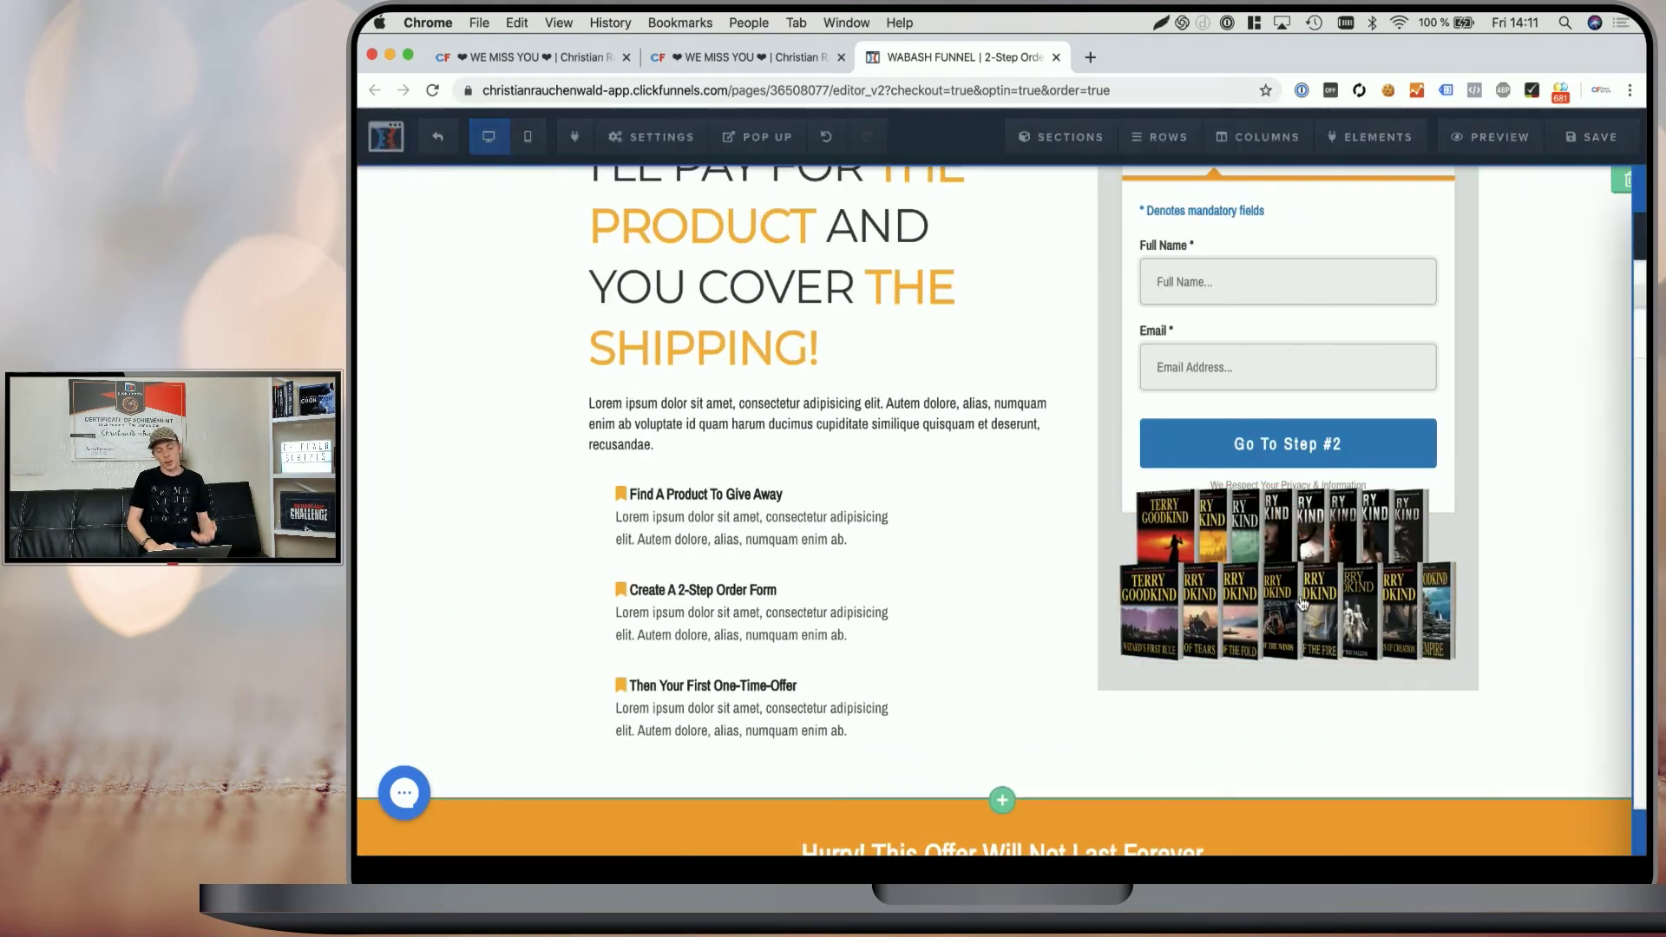
left_click(1562, 833)
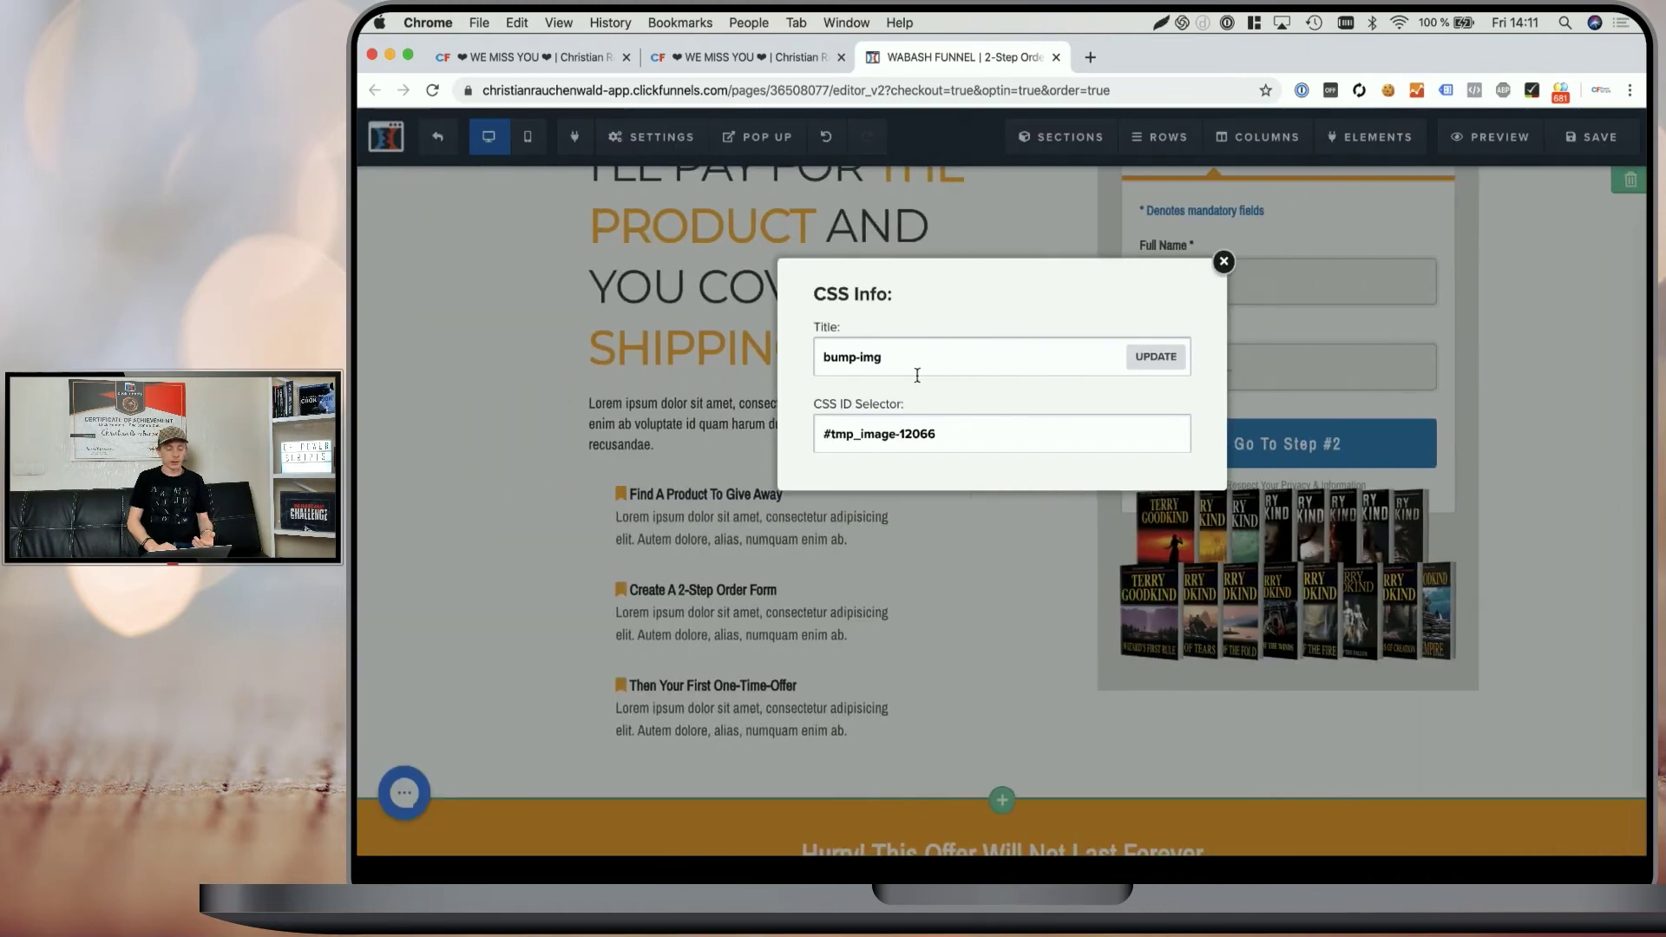
left_click(940, 532)
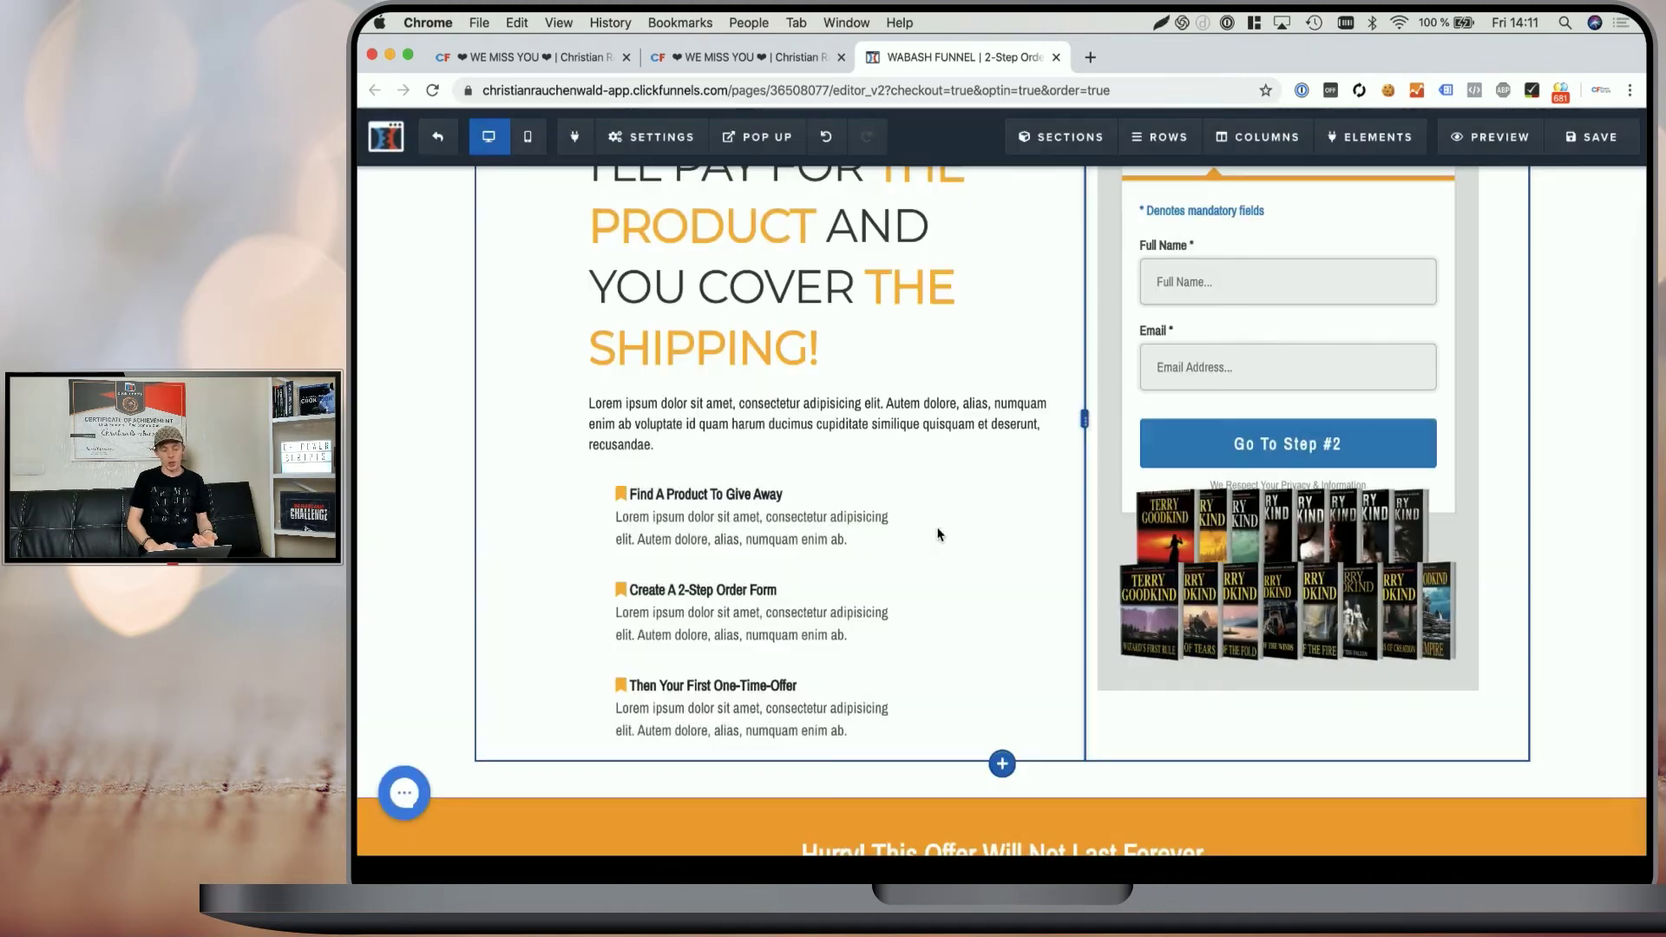
Add a new power script to the 2-Step Order Form, choosing CF Image Bump from the catalogue search
left_click(846, 68)
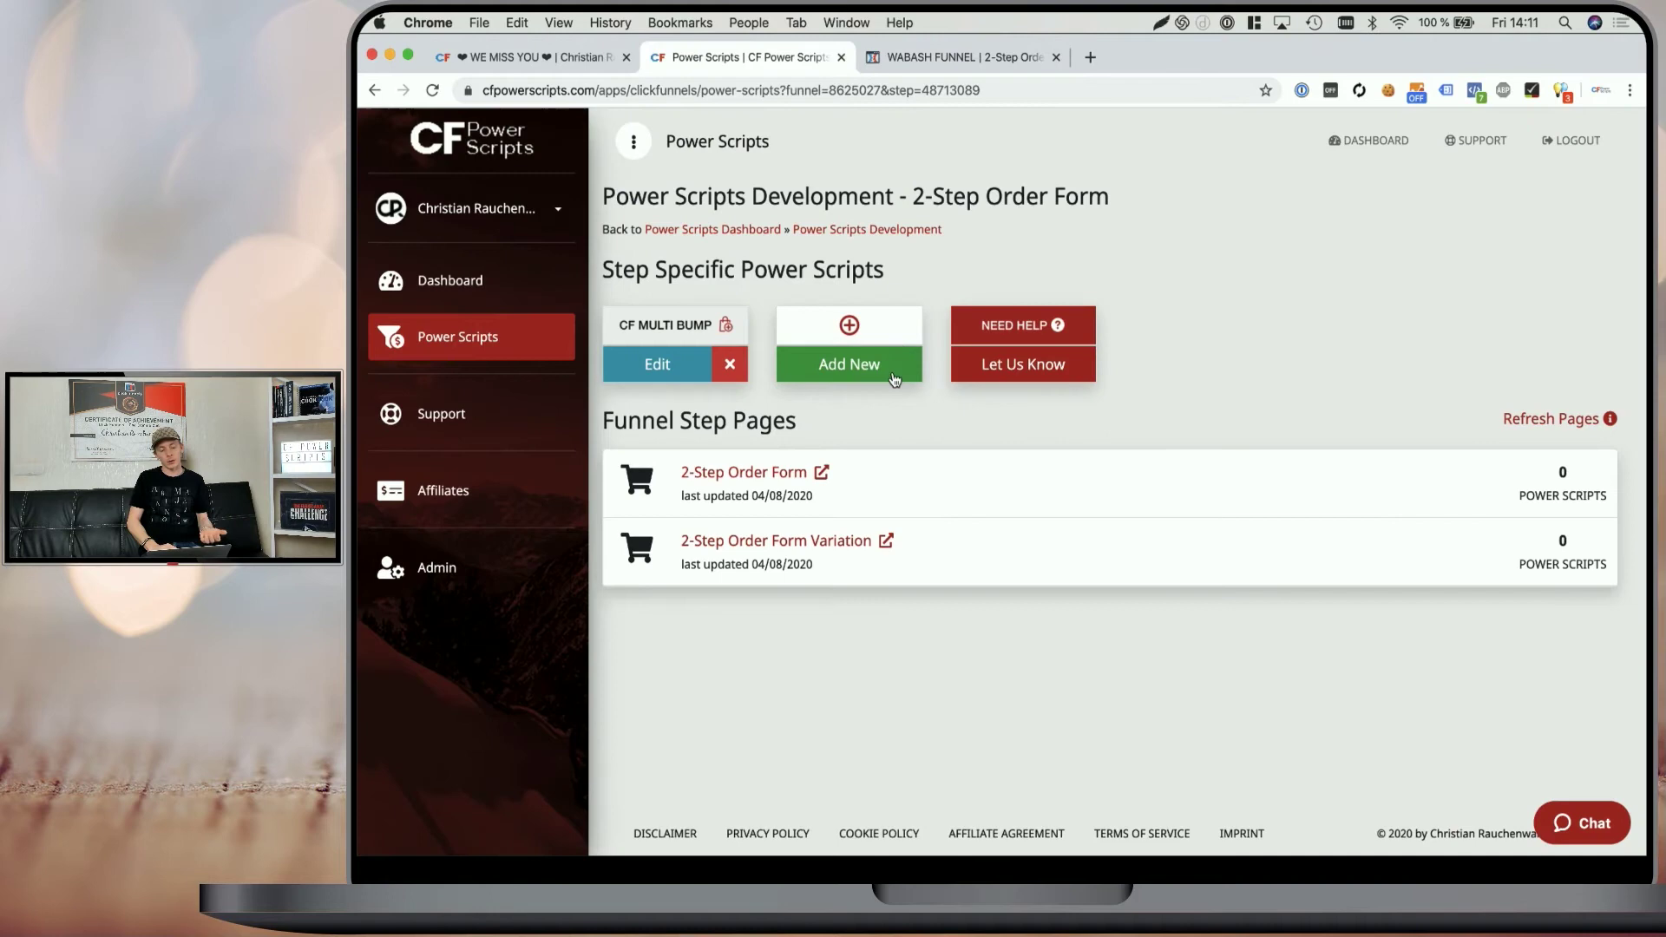
left_click(864, 375)
left_click(1084, 176)
type("a")
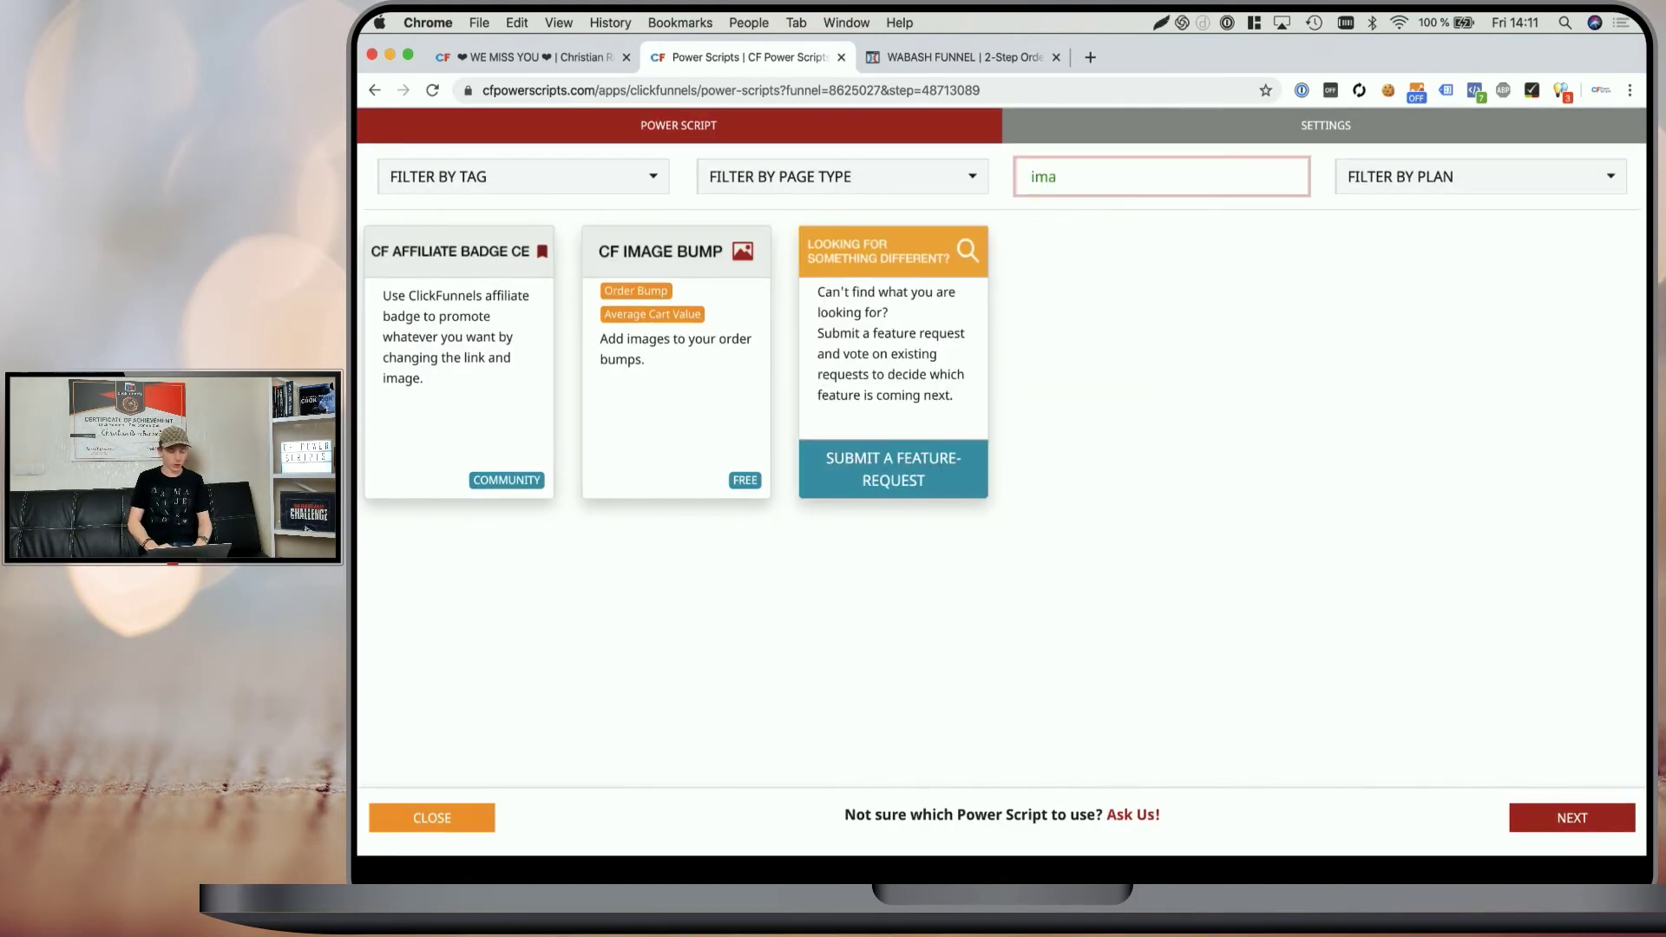
left_click(740, 392)
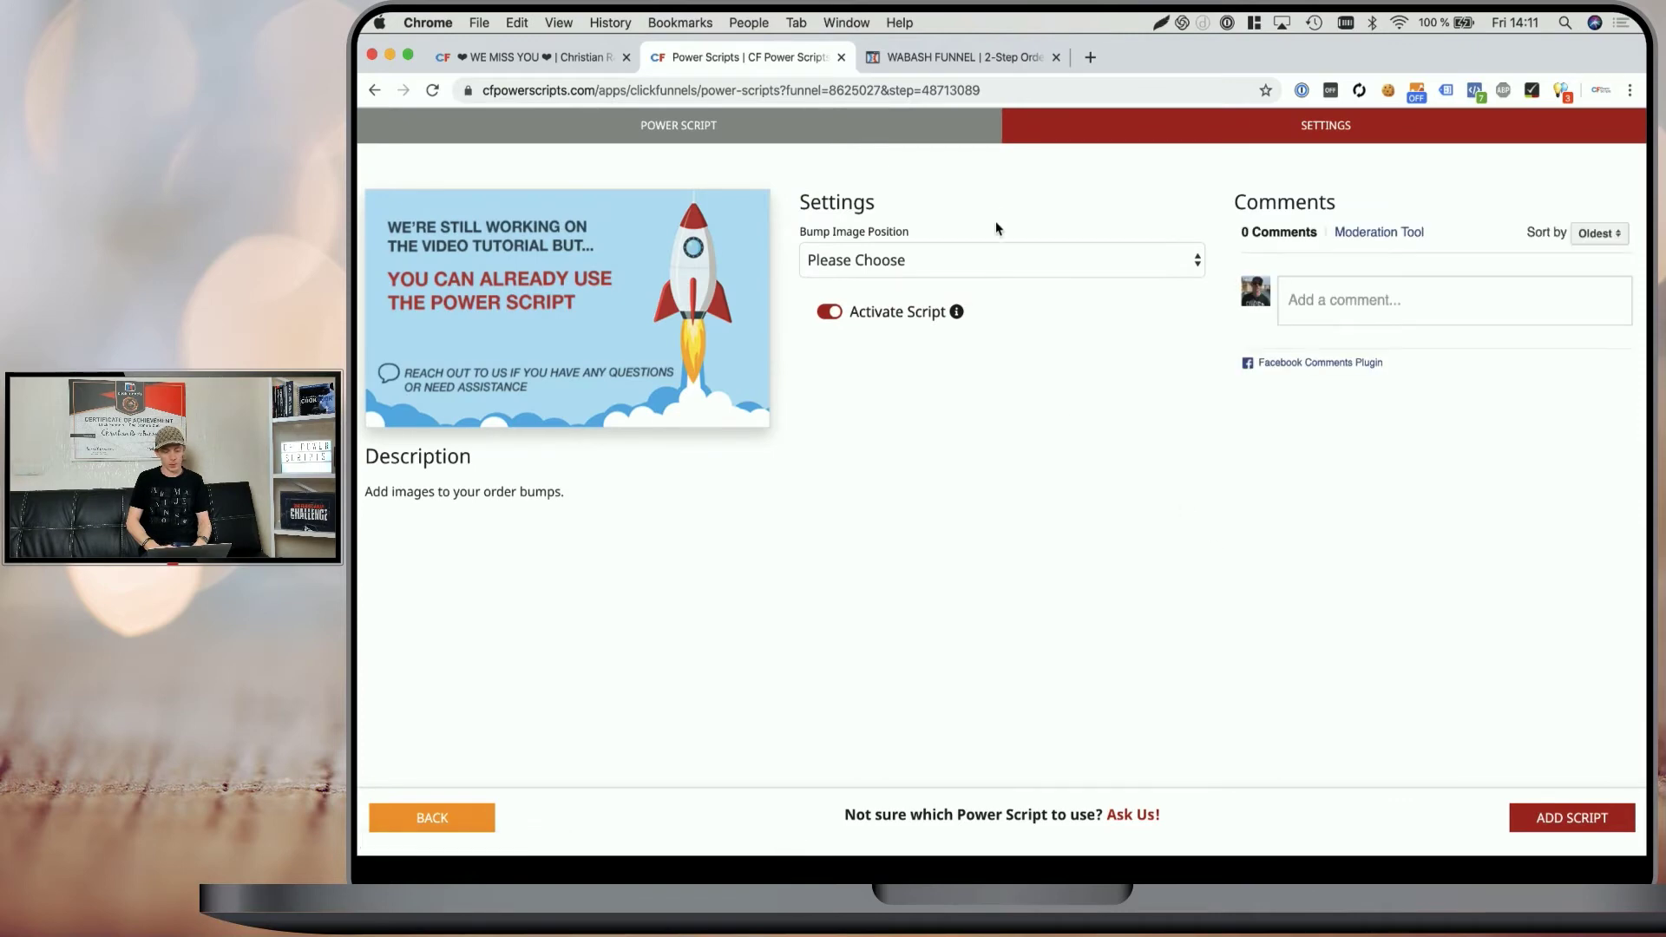
Set Bump Image Position to Above Checkbox, add the script, and preview the funnel page
left_click(986, 263)
left_click(971, 280)
left_click(1536, 817)
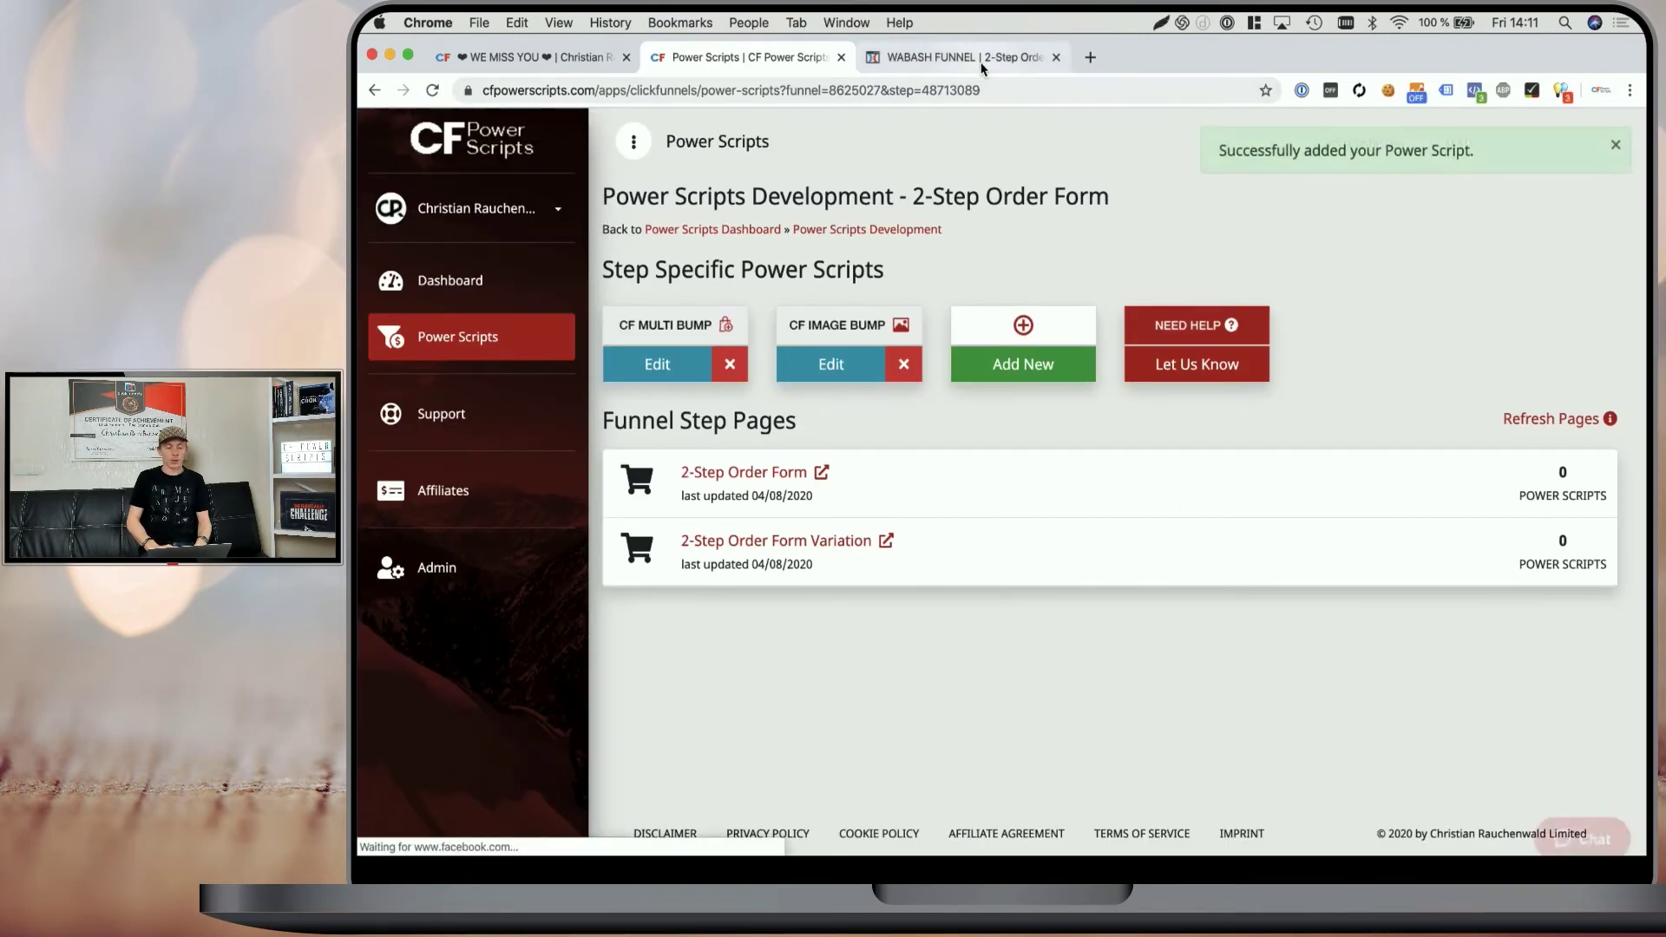
left_click(963, 57)
left_click(1488, 137)
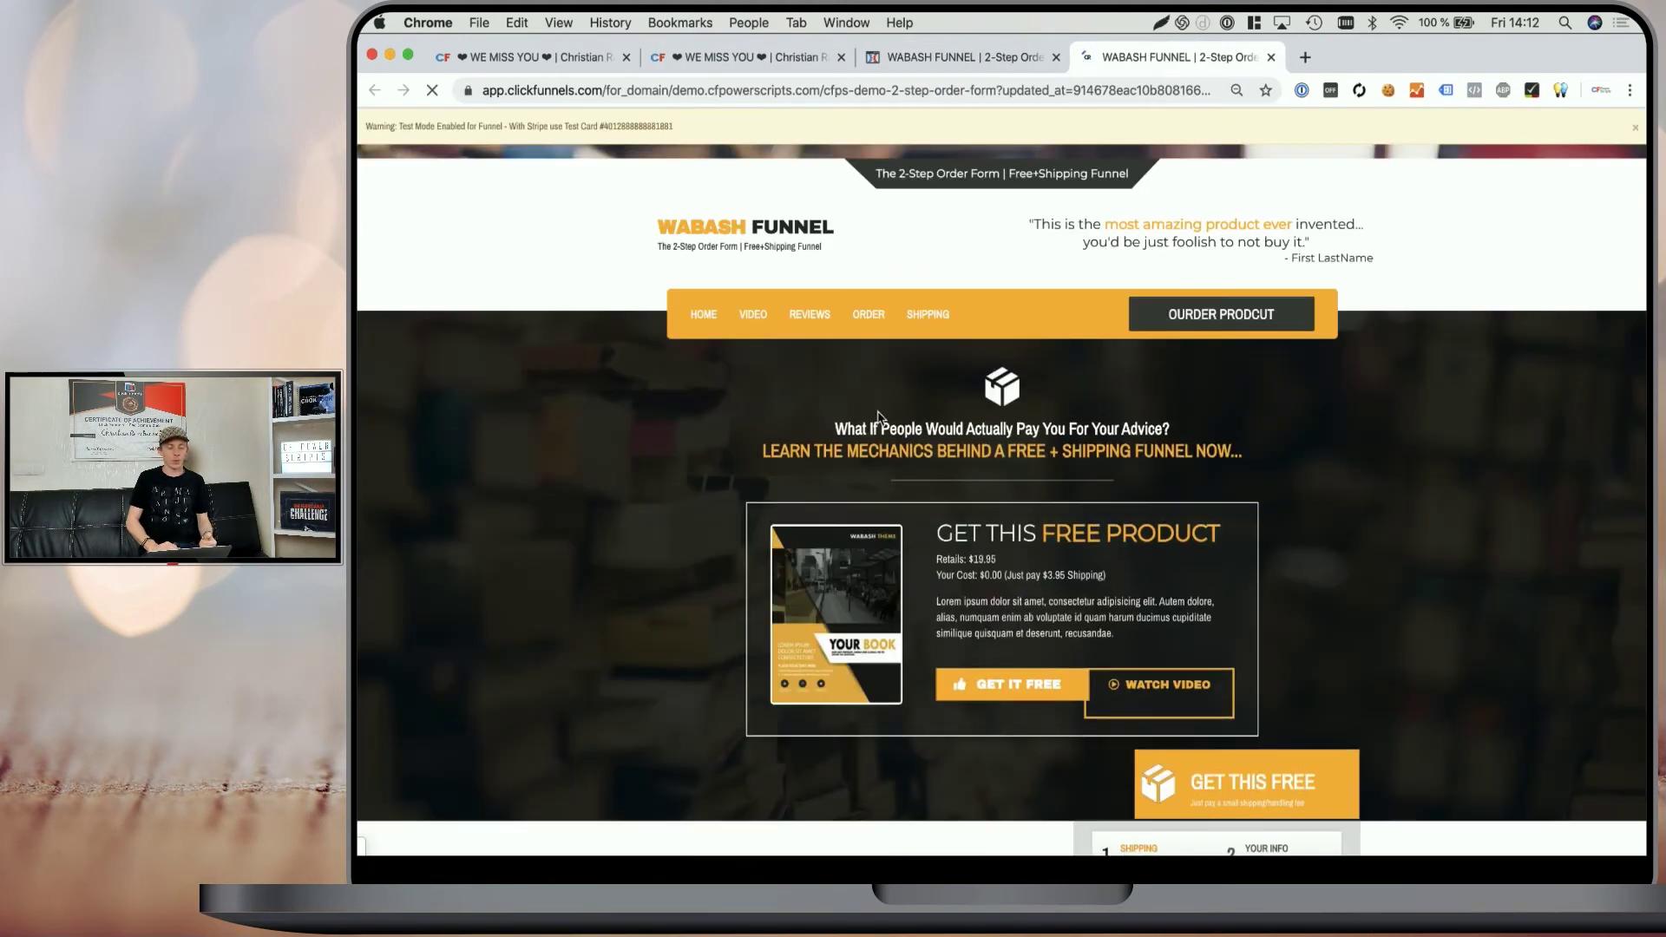
Go to step #2 of the live order form and view the book image in the order bump
scroll(878, 417, "down", 7)
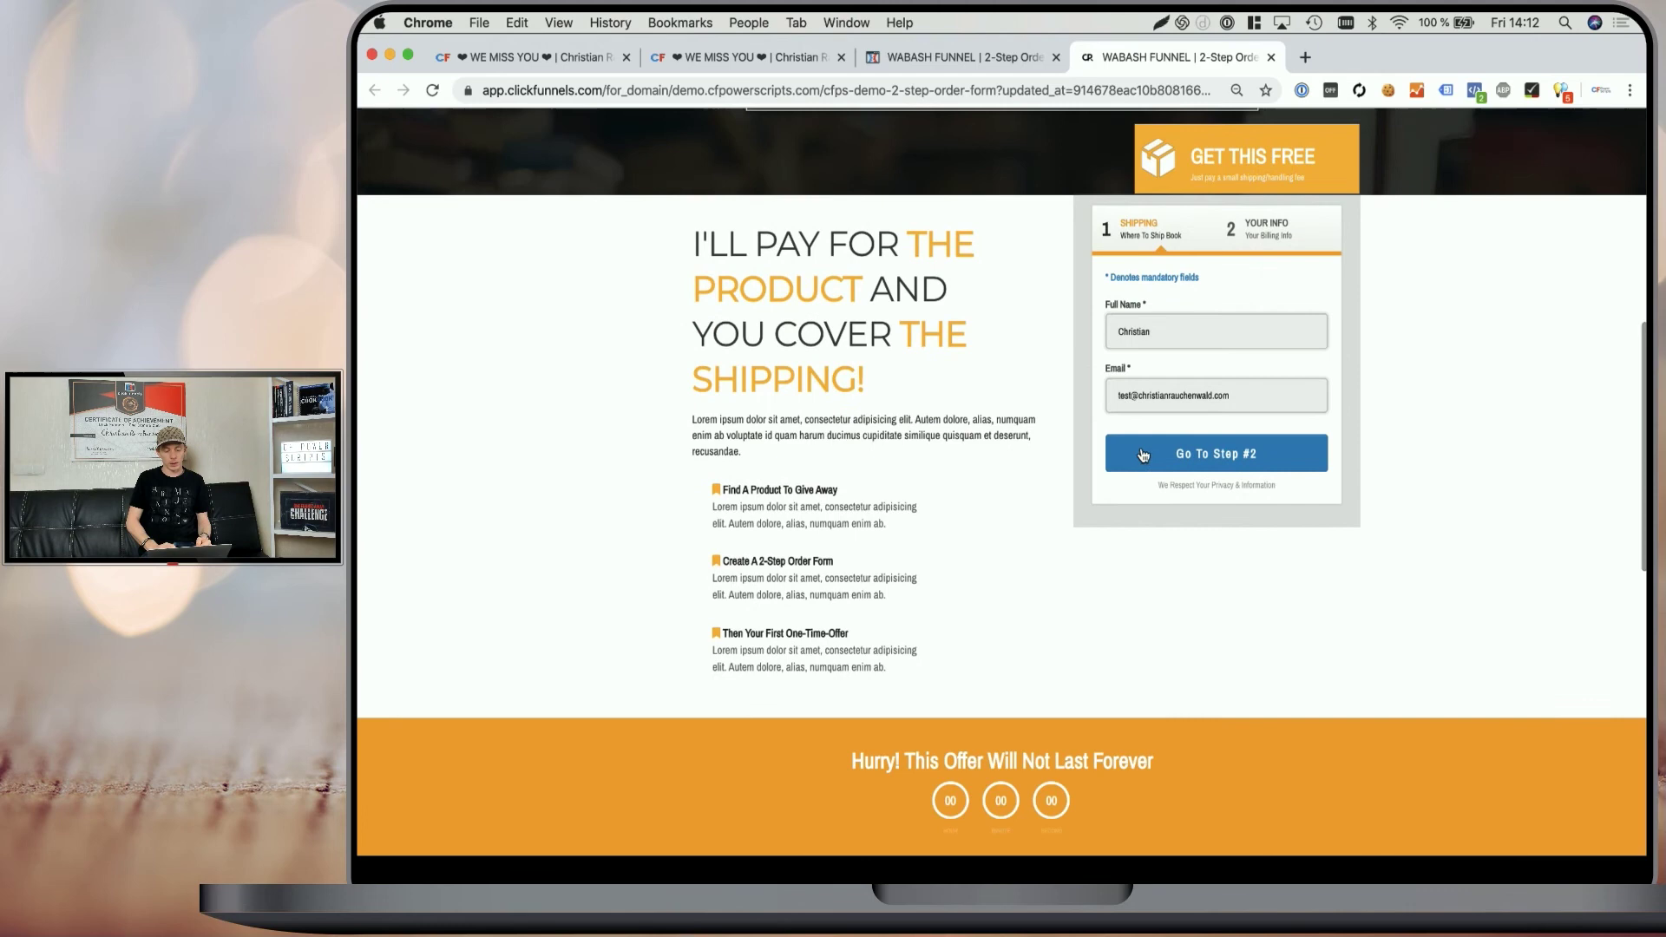
left_click(1142, 456)
scroll(922, 408, "down", 2)
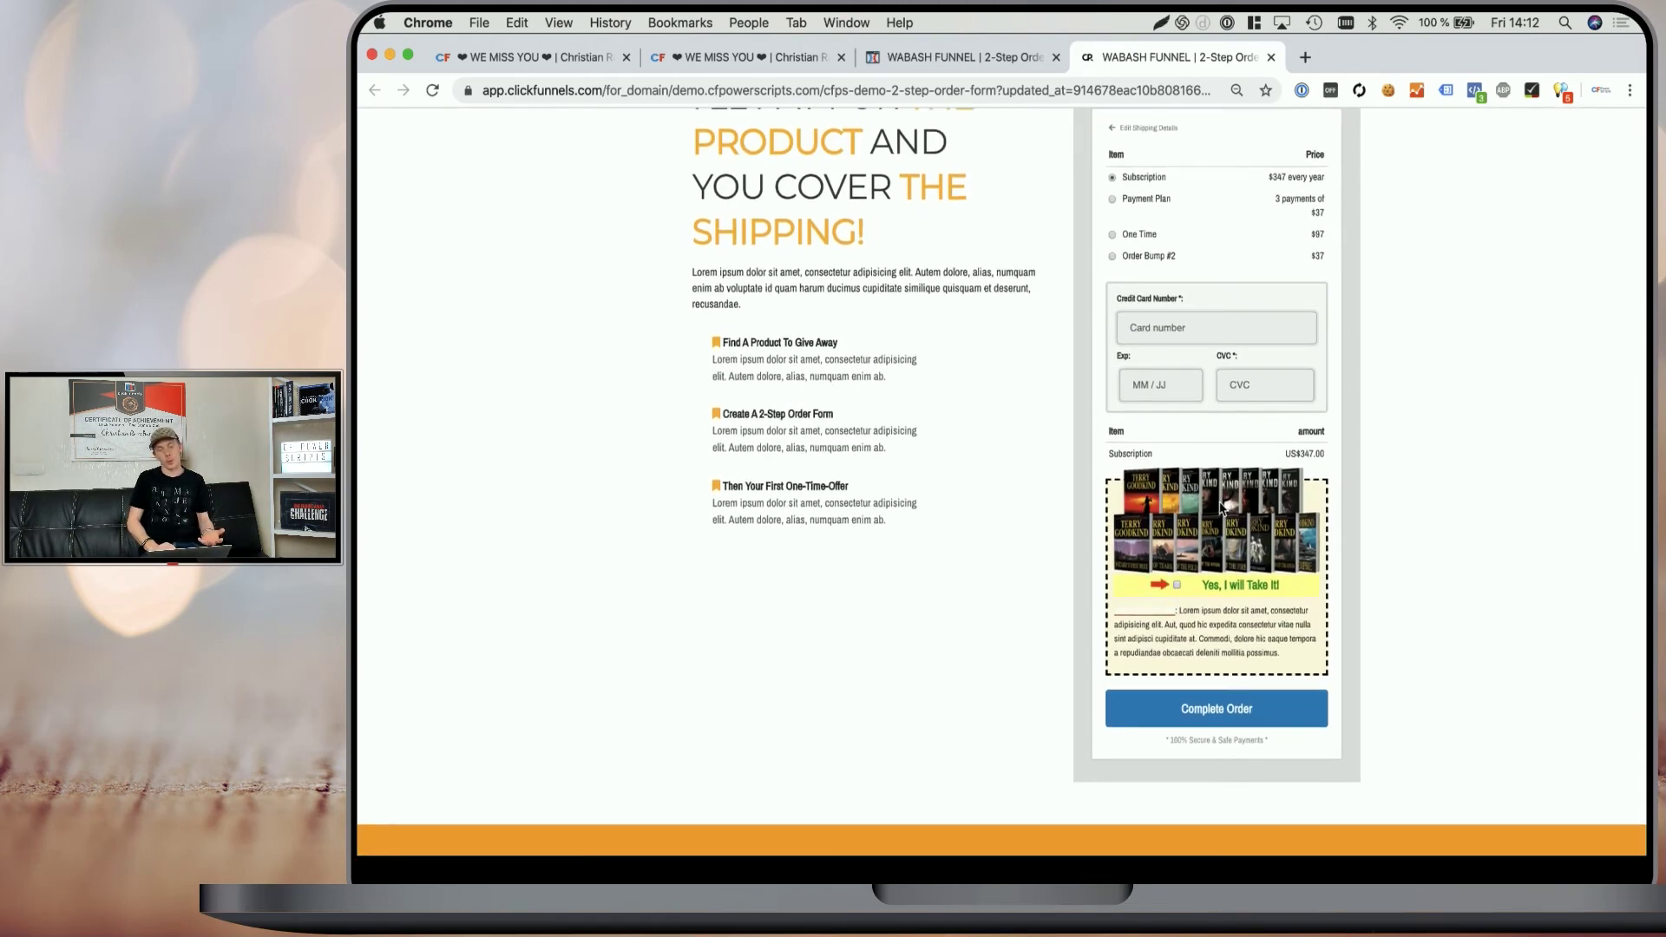
key("super+2")
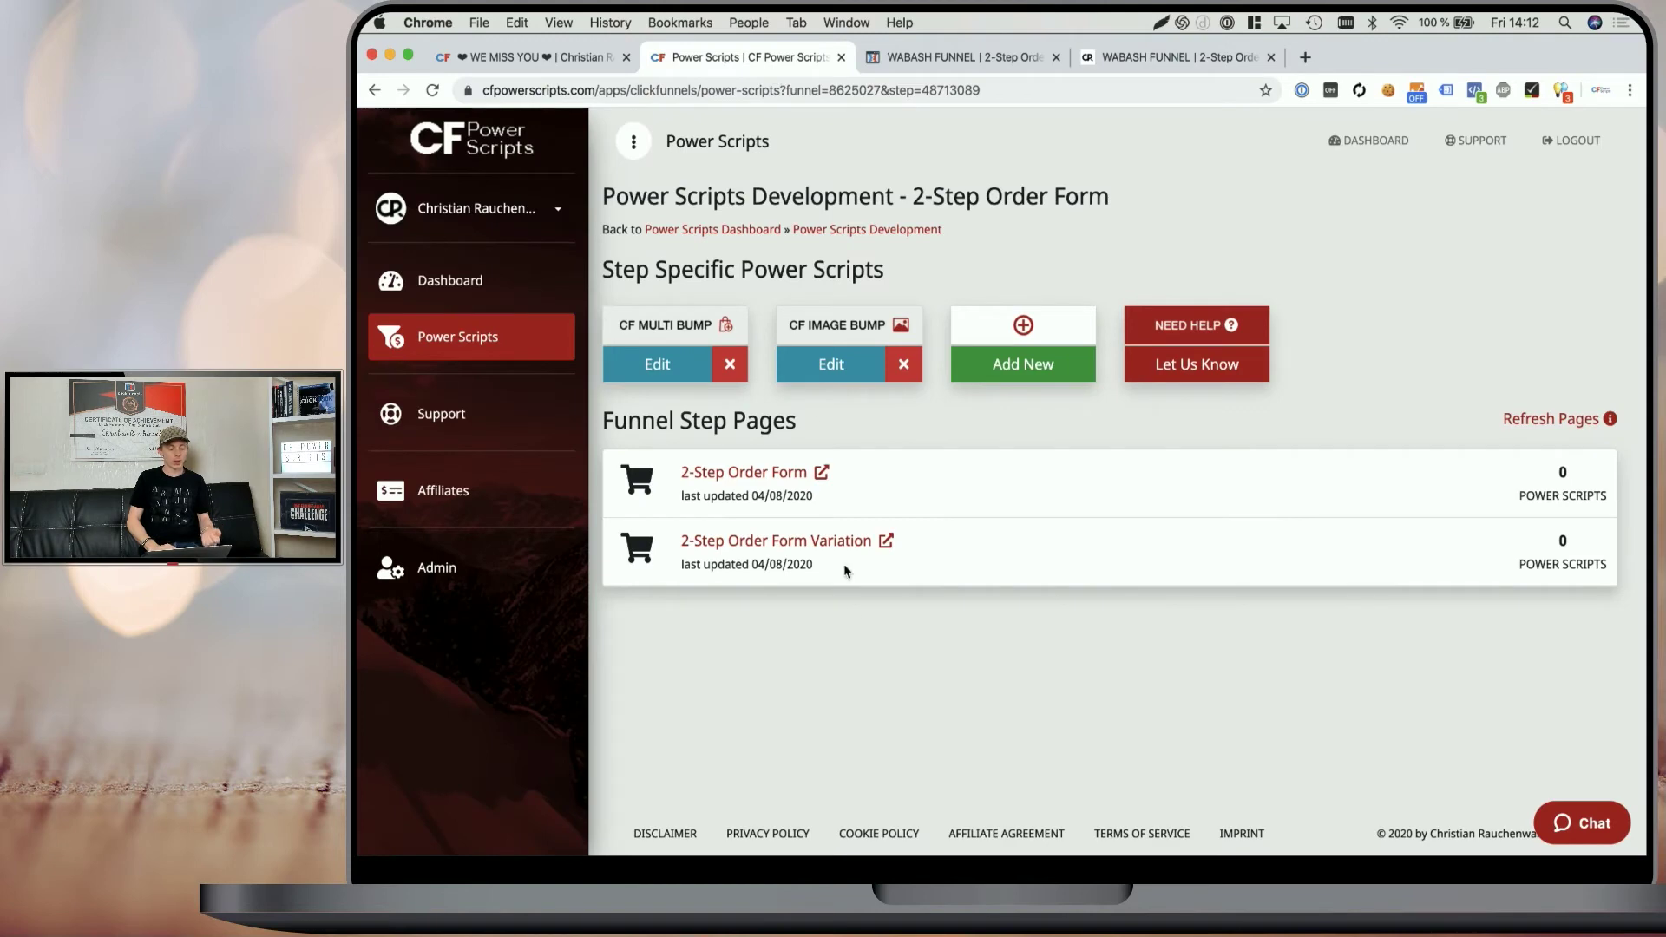
Open the 2-Step Order Form Variation in the page editor and scroll through its layout
left_click(886, 544)
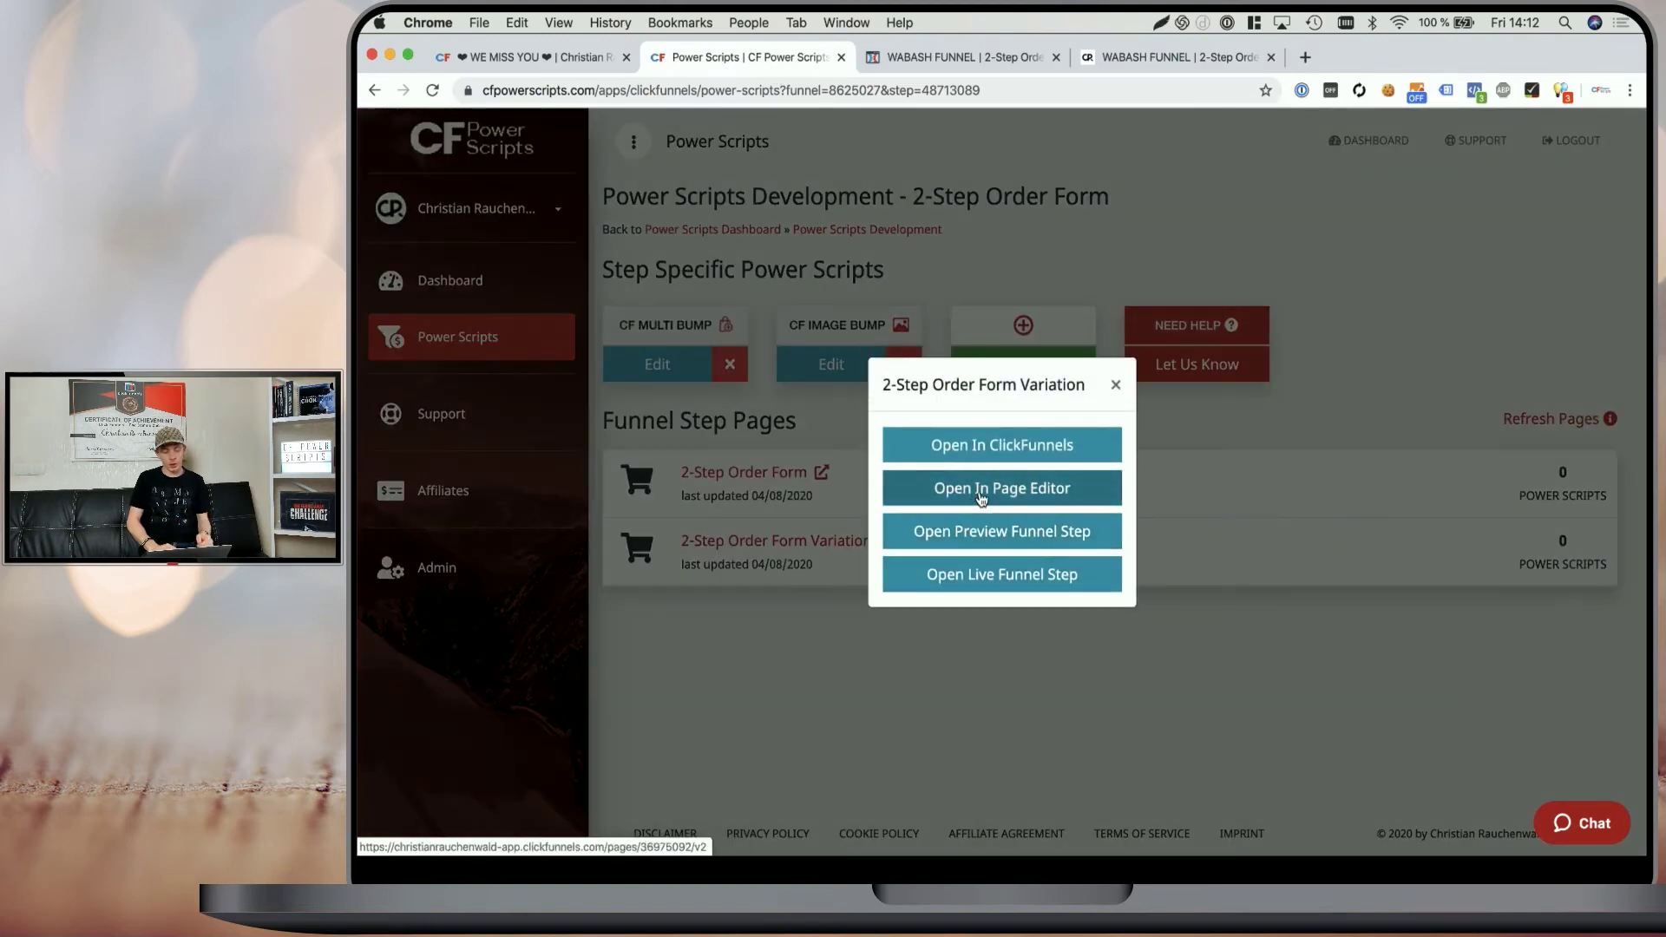
left_click(978, 487)
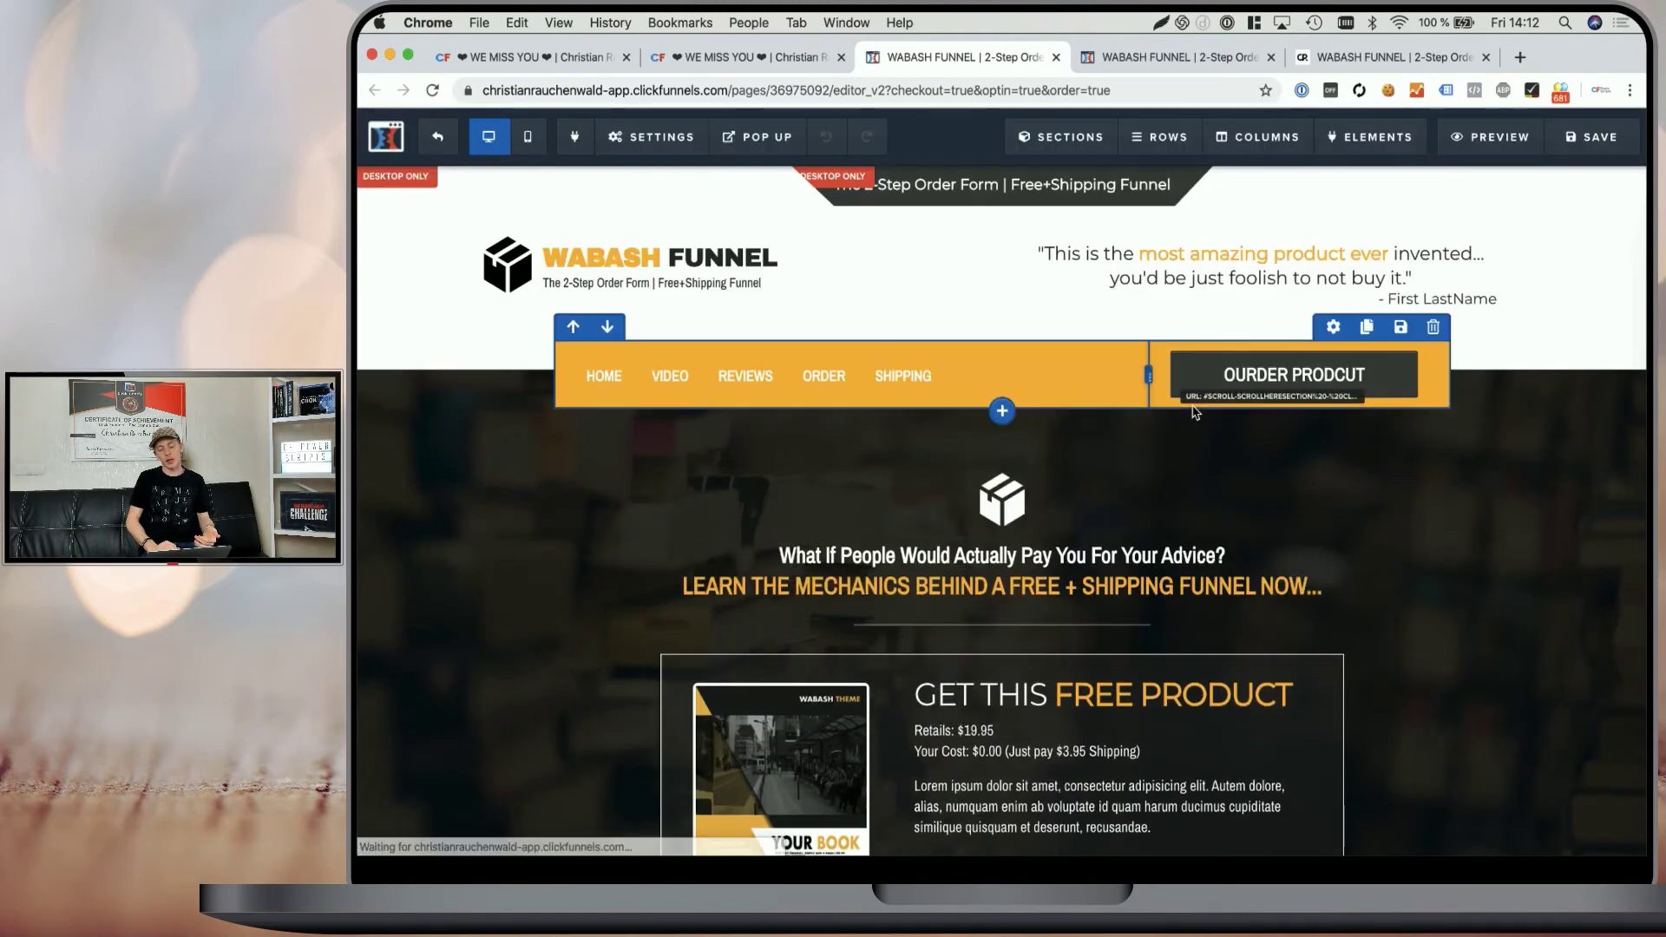
scroll(1194, 413, "down", 5)
scroll(1195, 413, "down", 5)
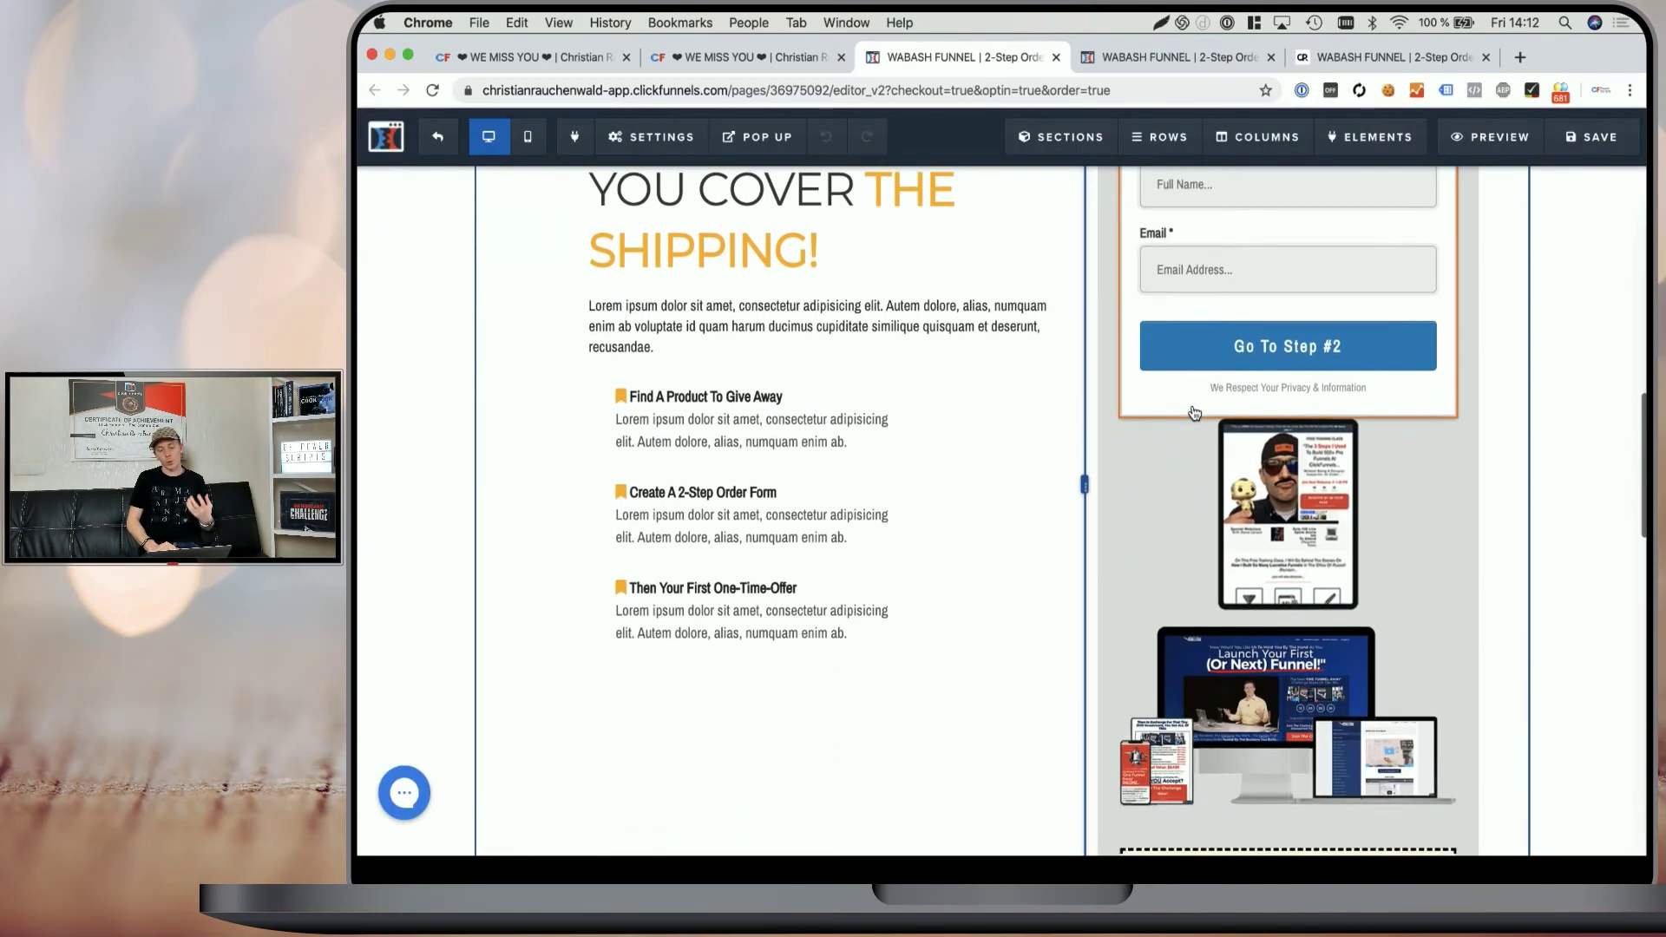
scroll(1193, 408, "up", 2)
scroll(1194, 406, "down", 5)
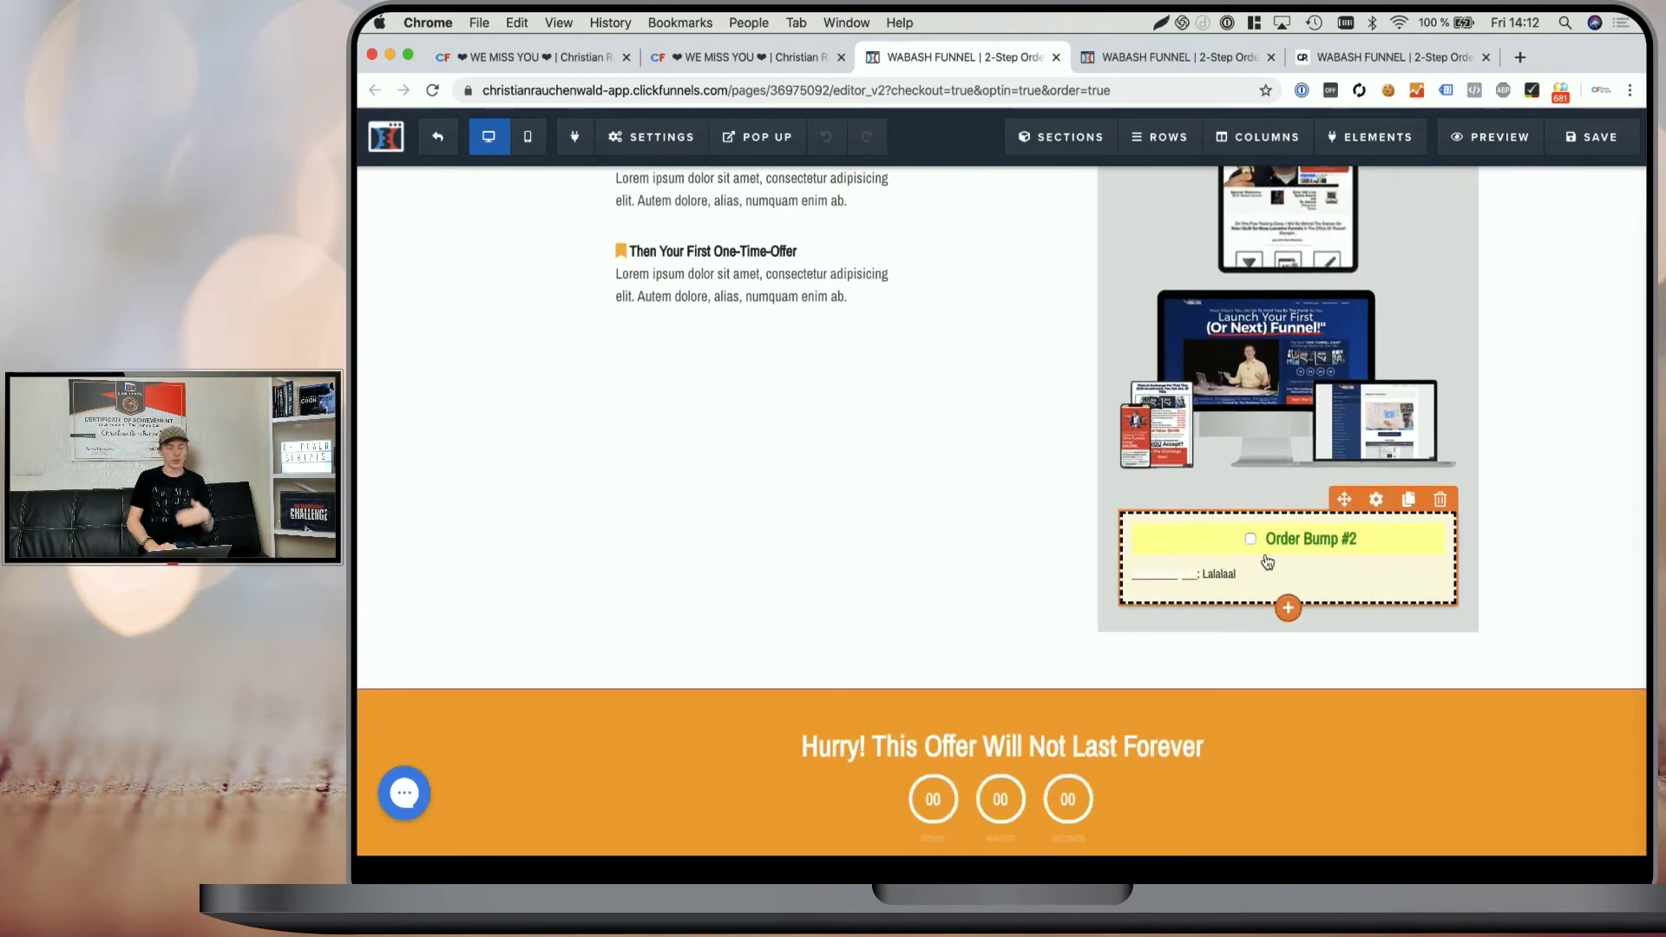
scroll(1266, 561, "up", 2)
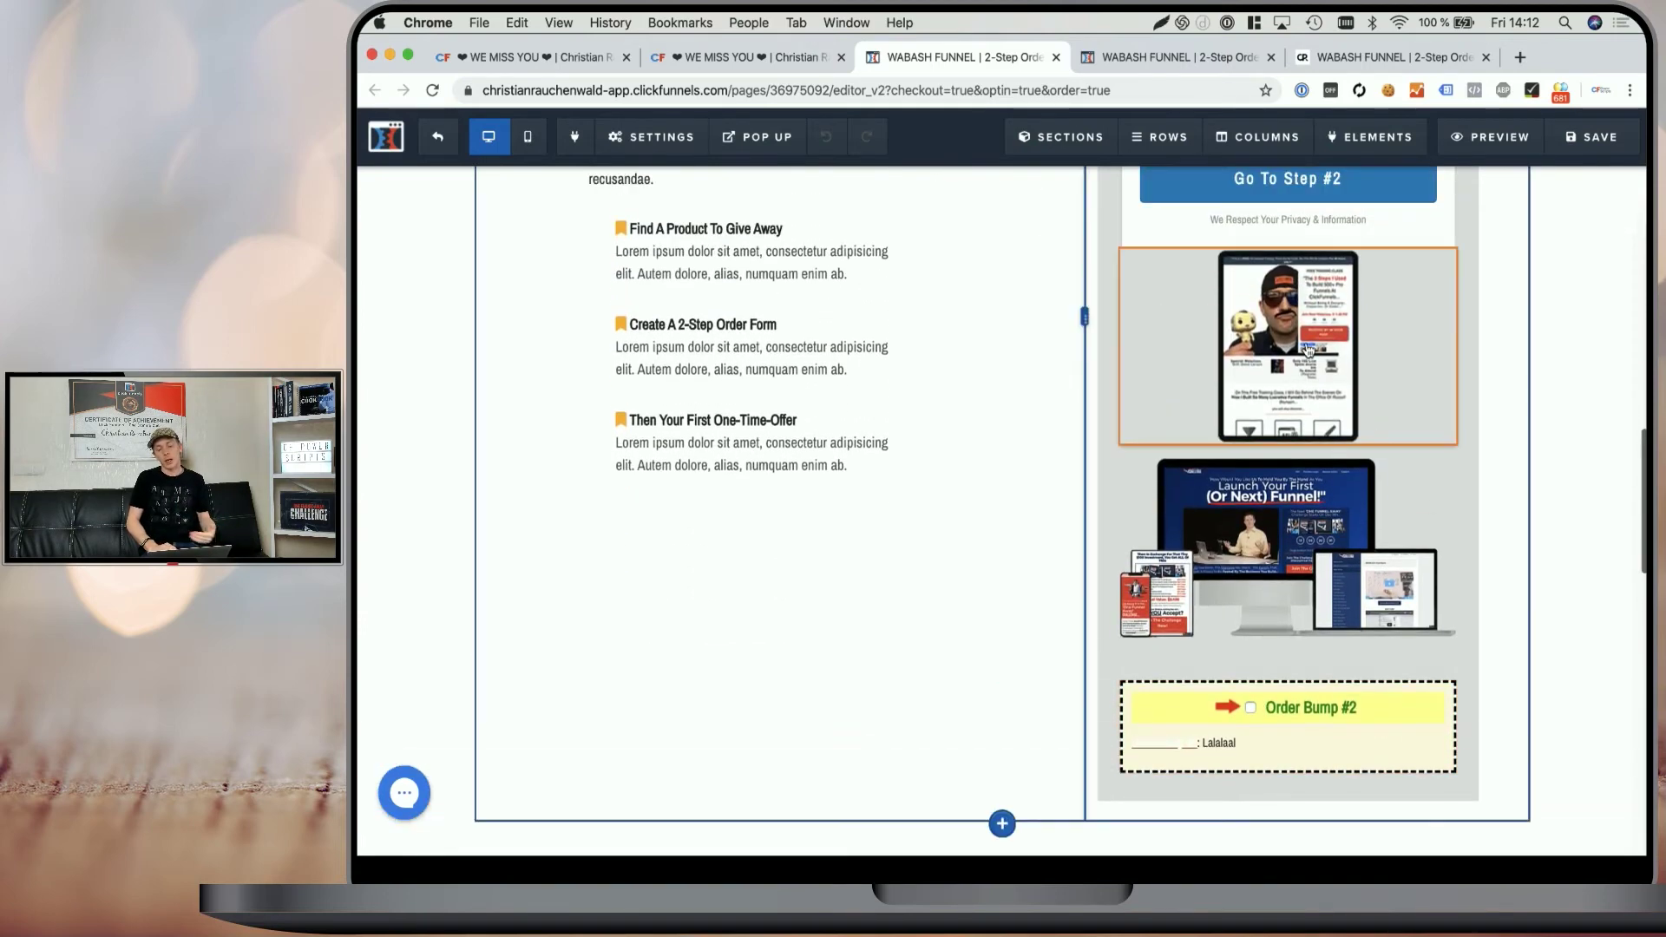
Confirm the laptop and phone bump image is titled bump-img-2663046, then preview the variation
left_click(1311, 323)
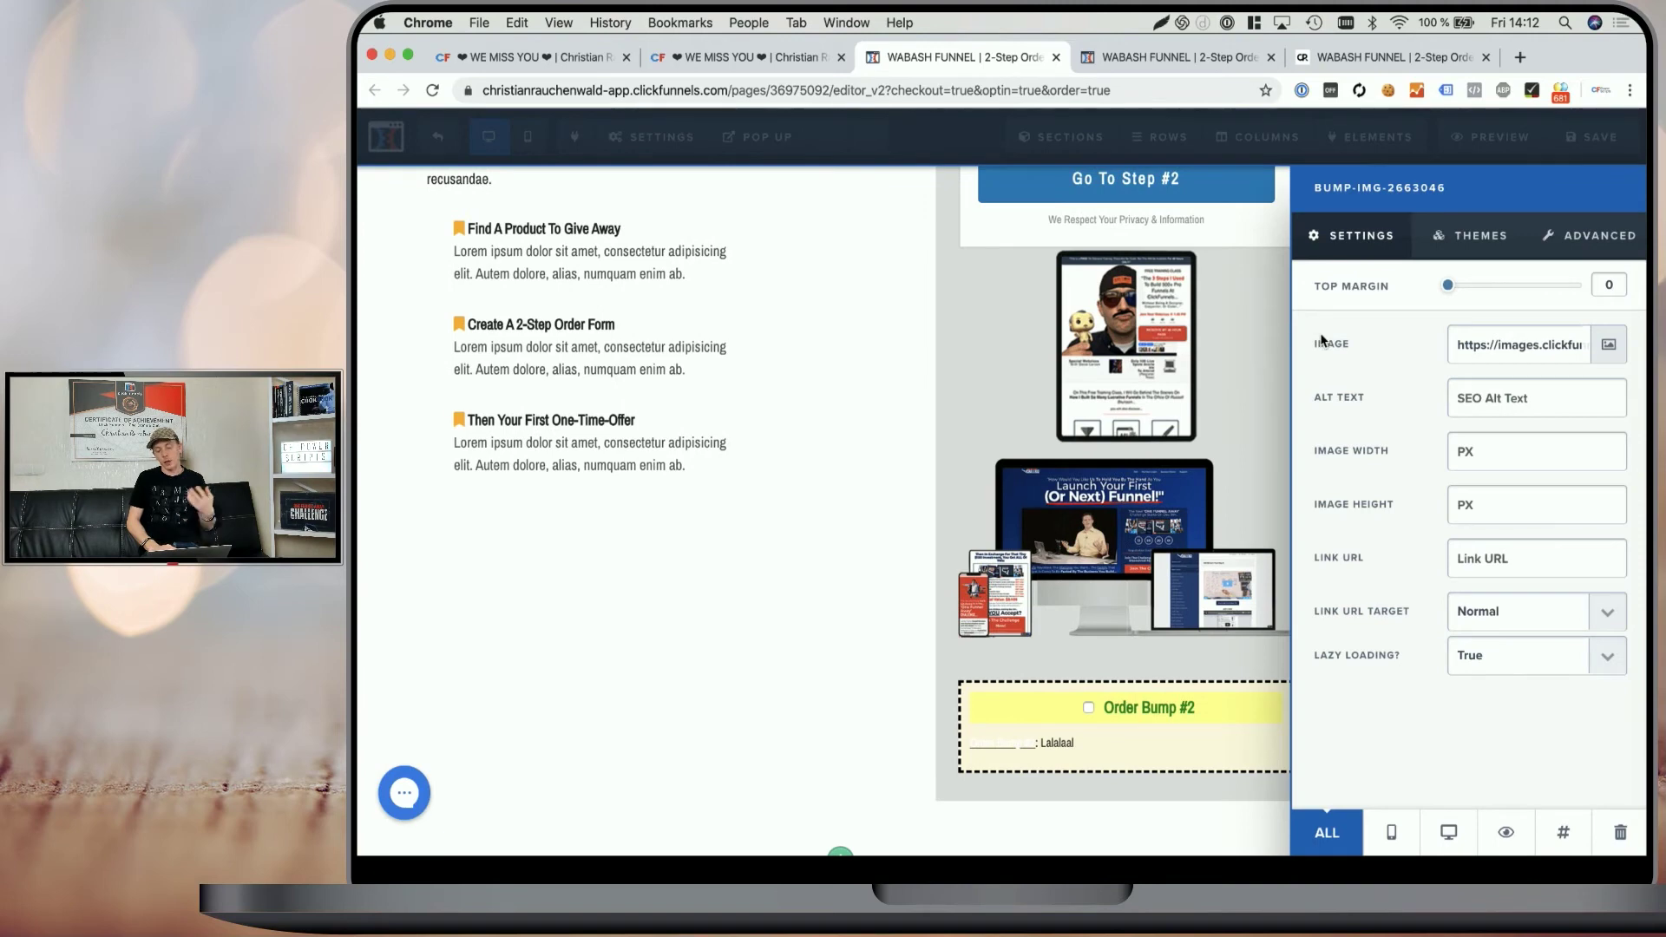
left_click(1565, 834)
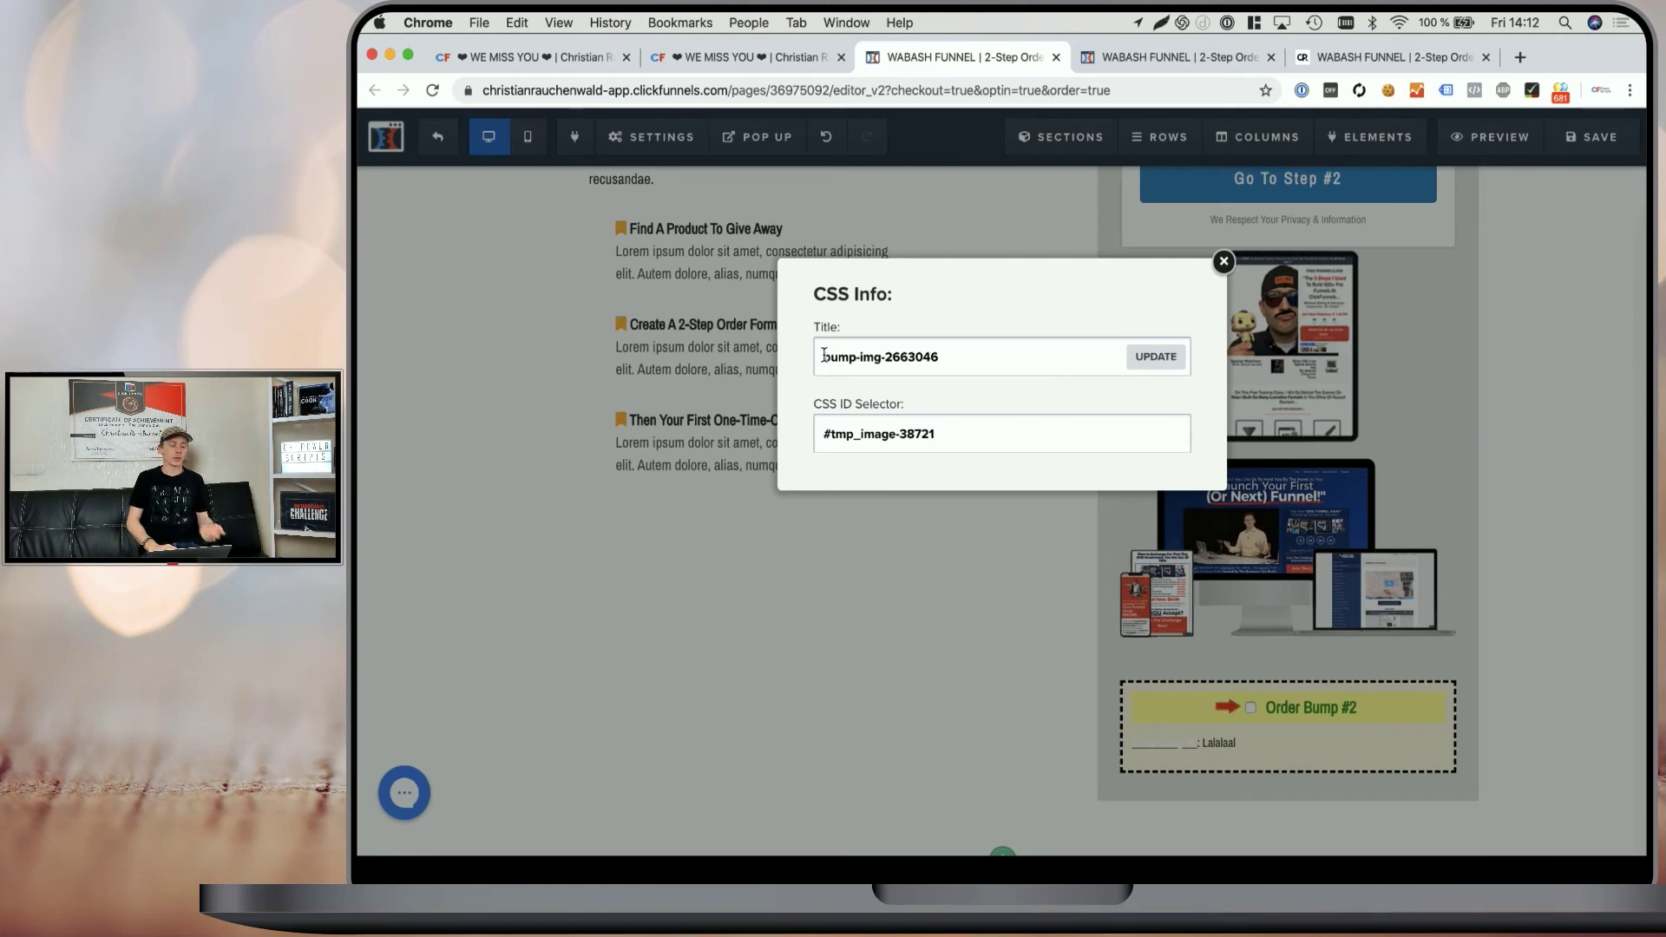
double_click(886, 354)
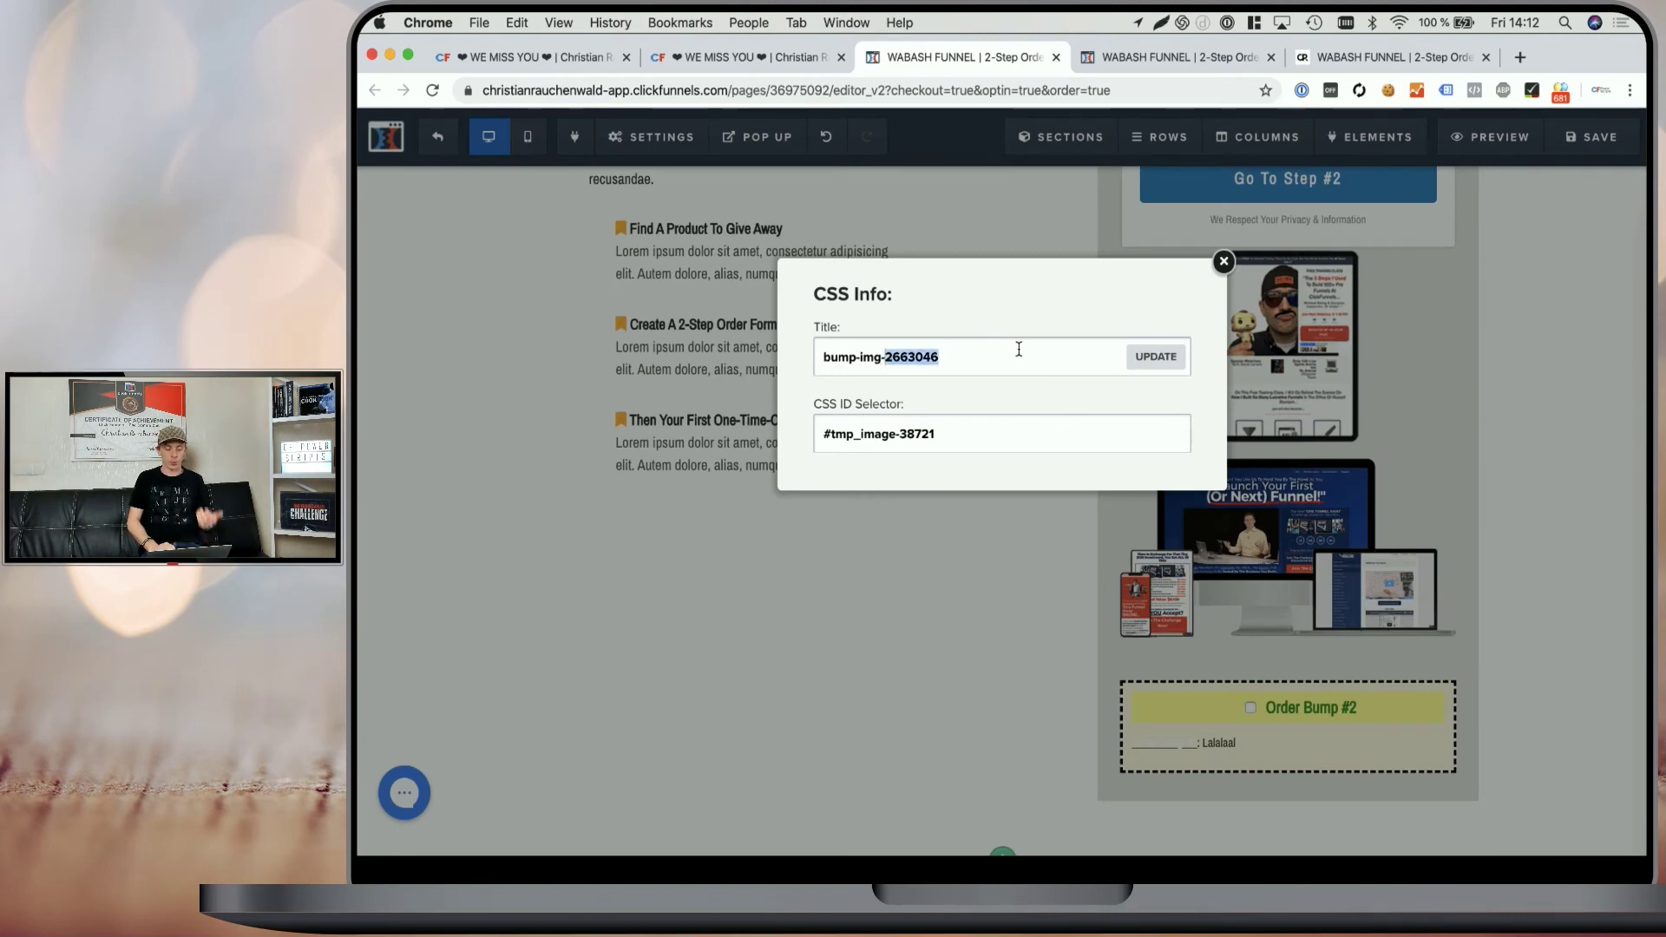
left_click(1224, 268)
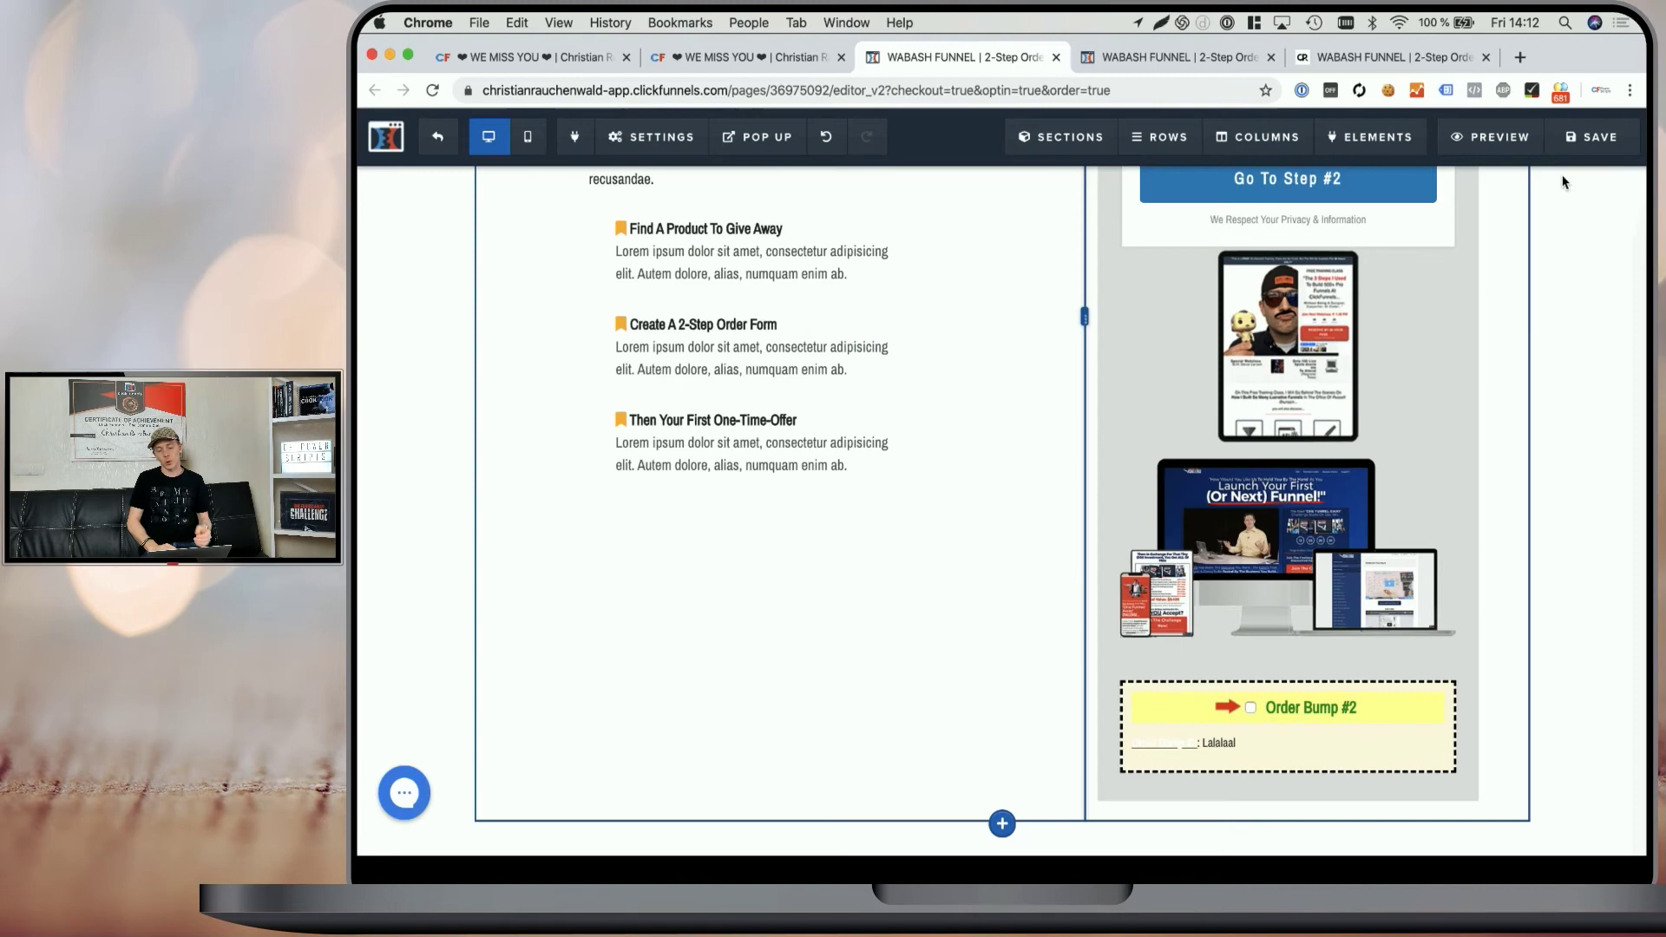
left_click(1505, 153)
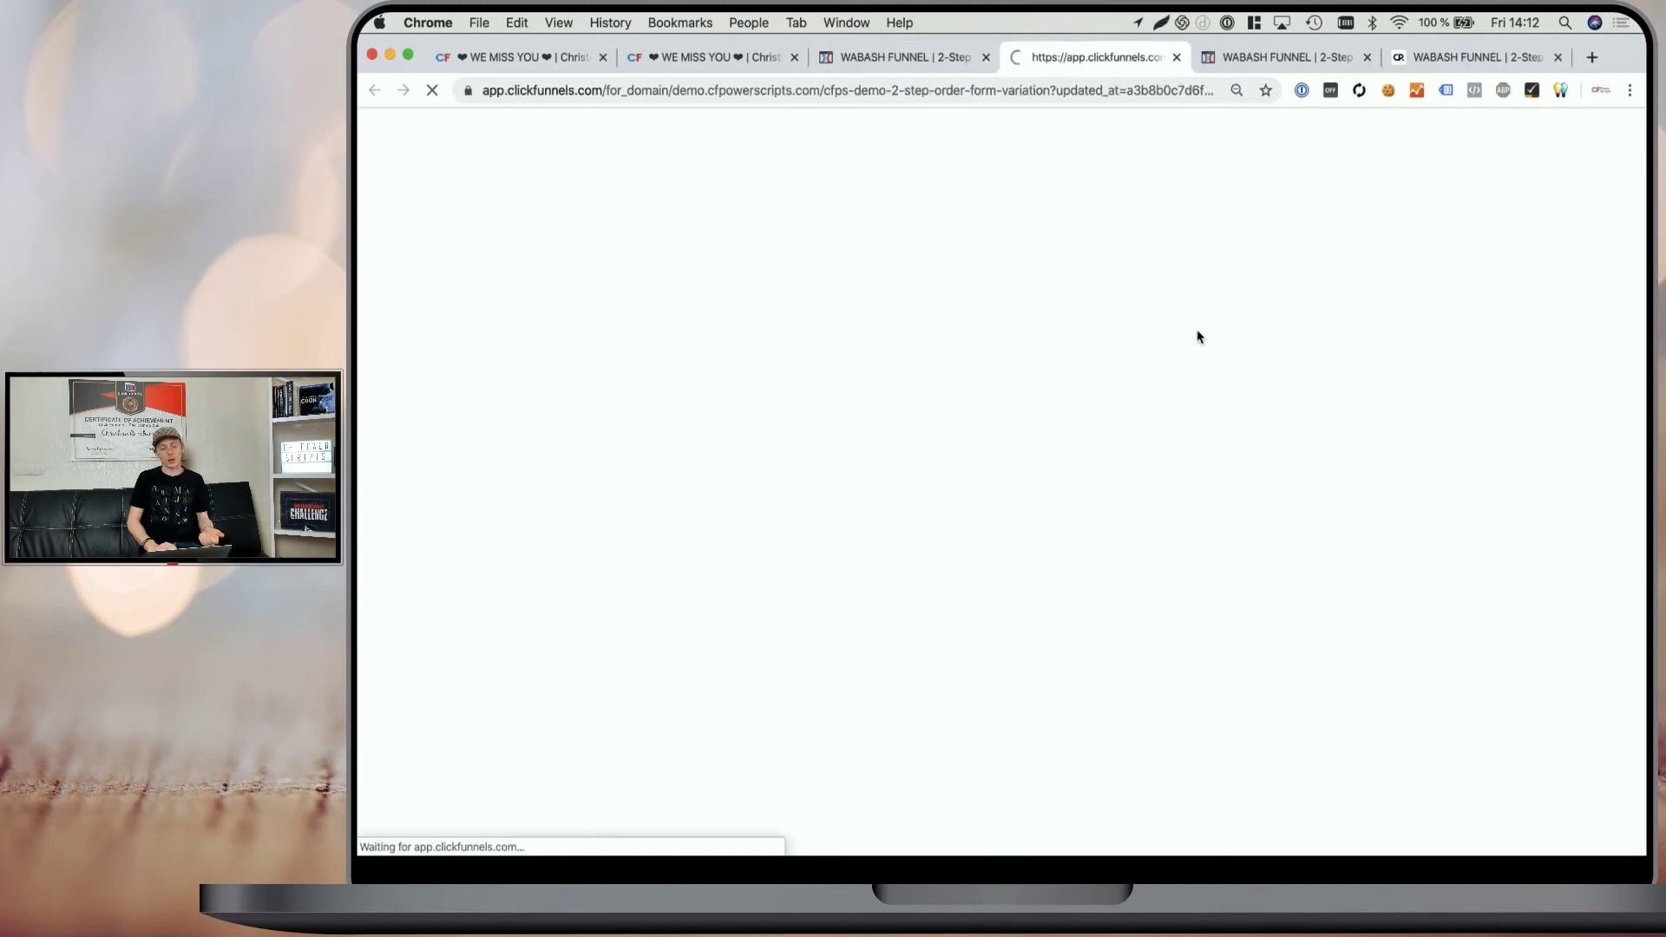
Go to step #2 of the variation preview and view images in both order bumps
scroll(1198, 339, "down", 5)
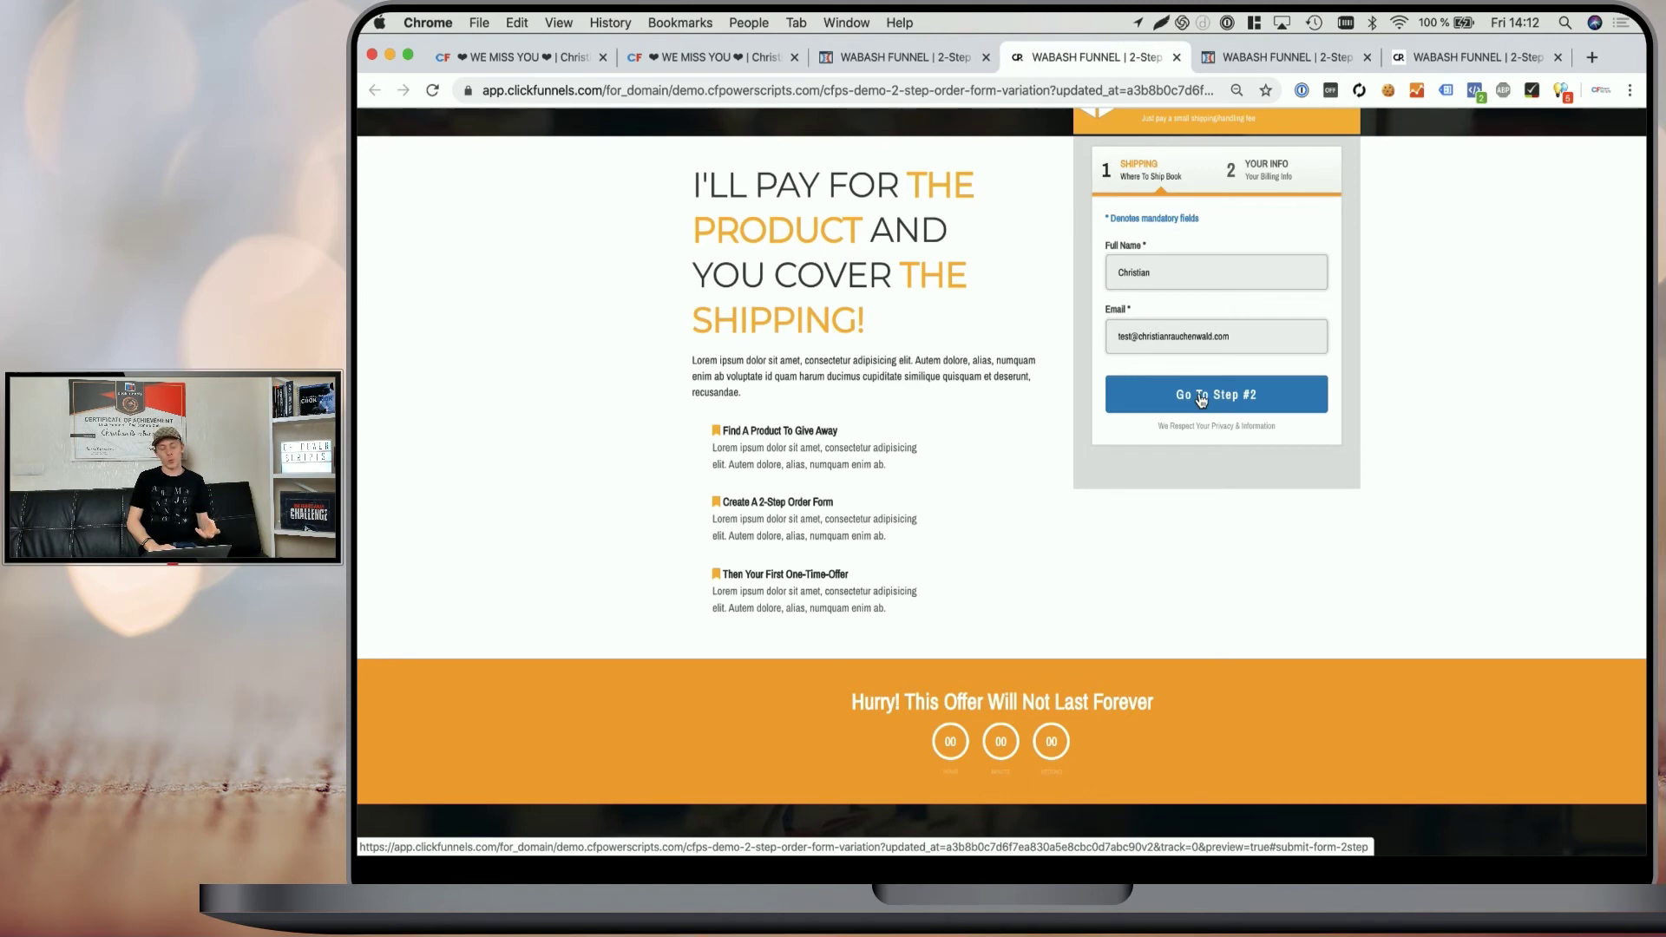
left_click(1201, 398)
scroll(1245, 592, "down", 5)
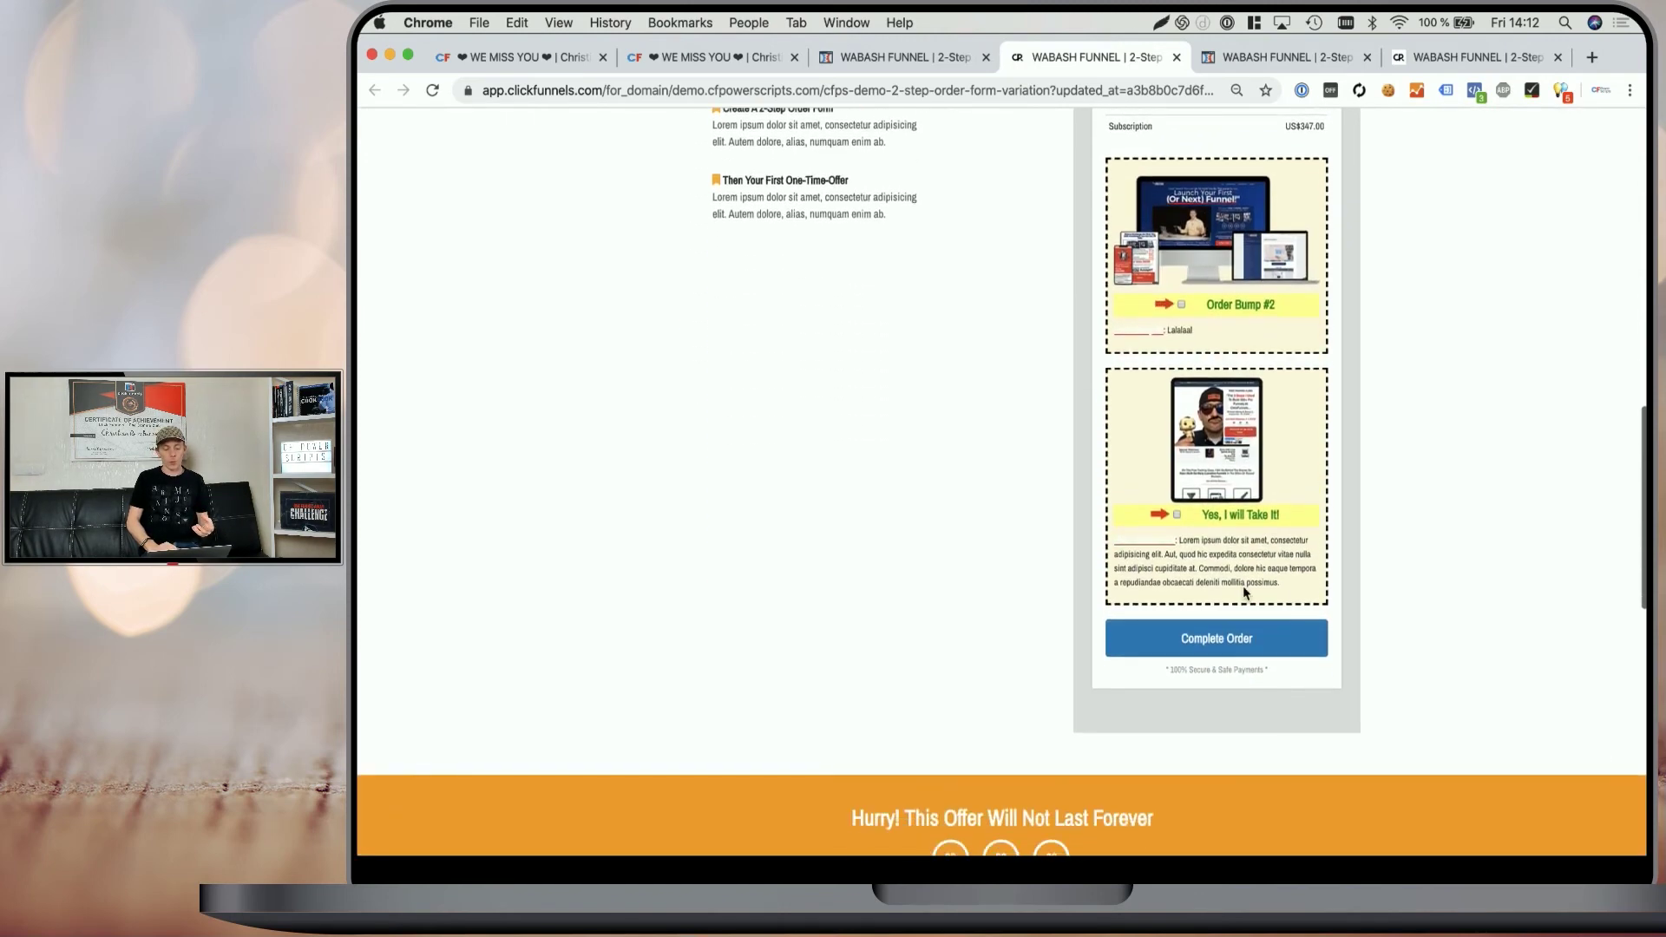
scroll(1249, 592, "up", 2)
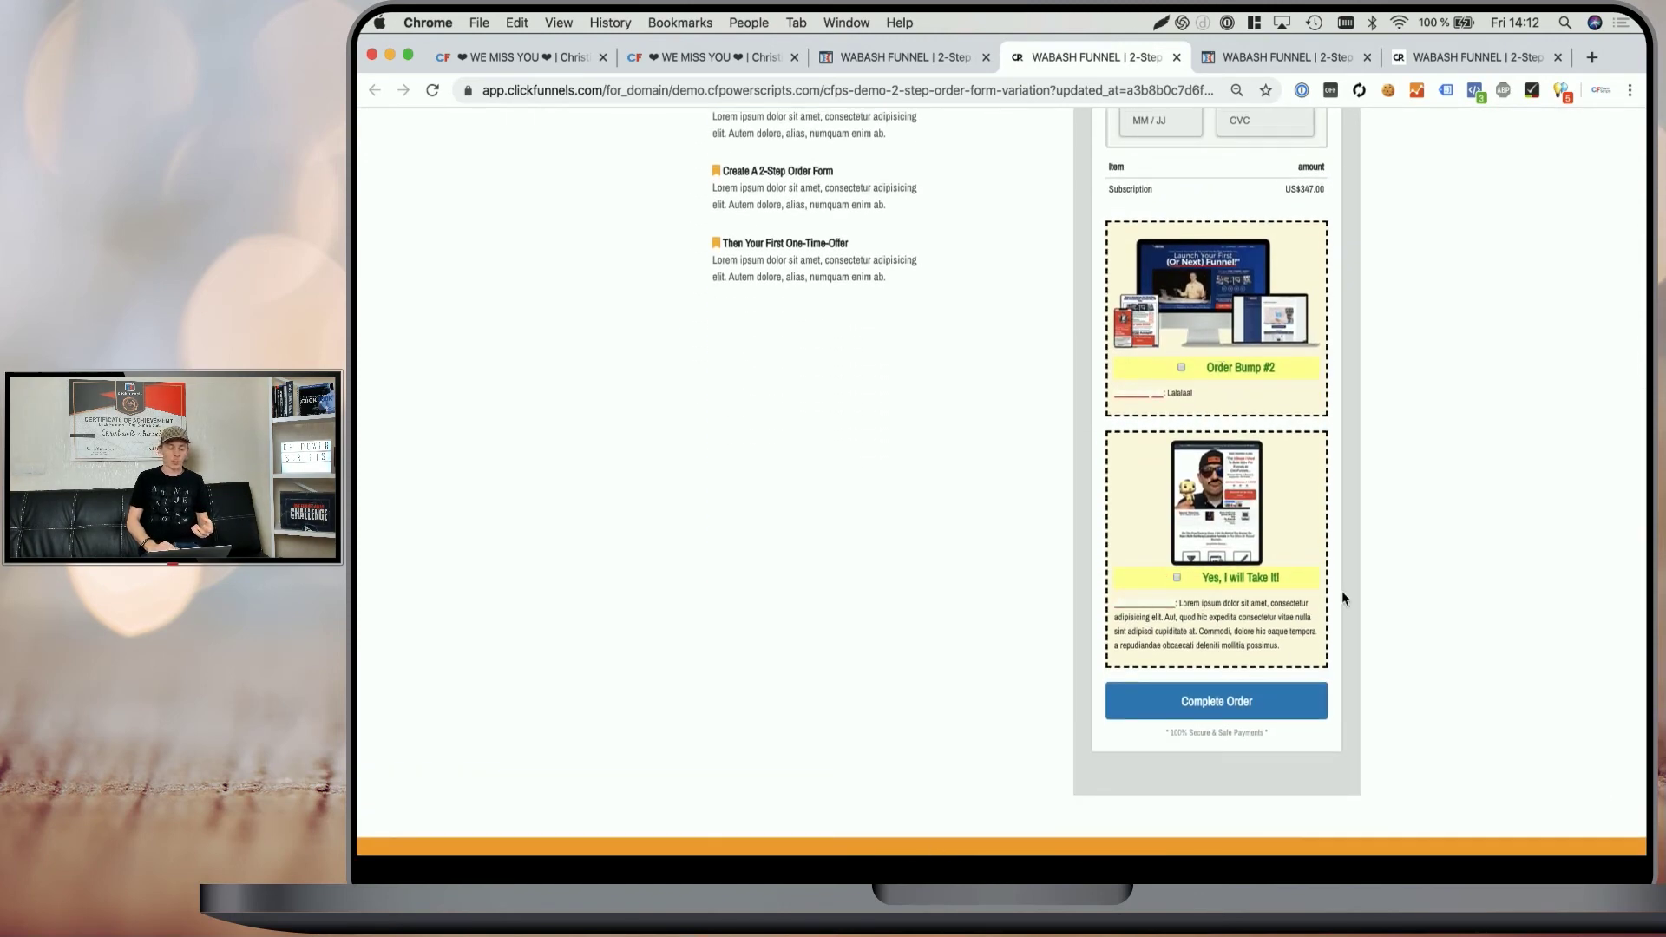
Show the CSS details of the editor's upper book image, titled bump-img-2602590
left_click(968, 60)
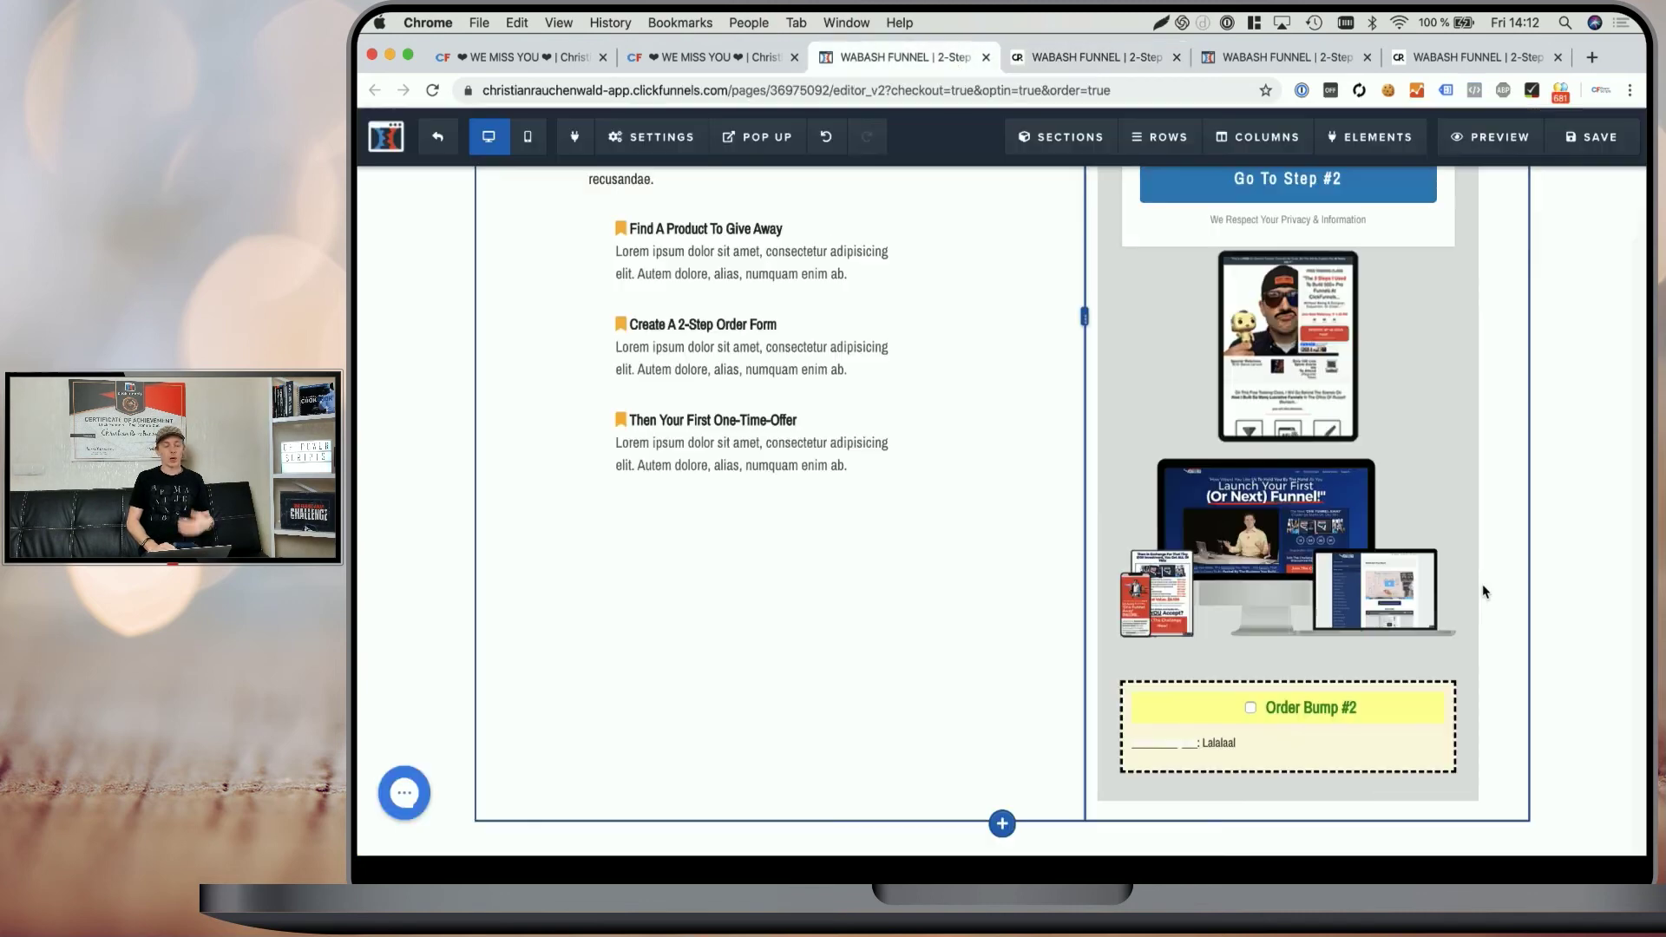
left_click(1341, 579)
left_click(1562, 832)
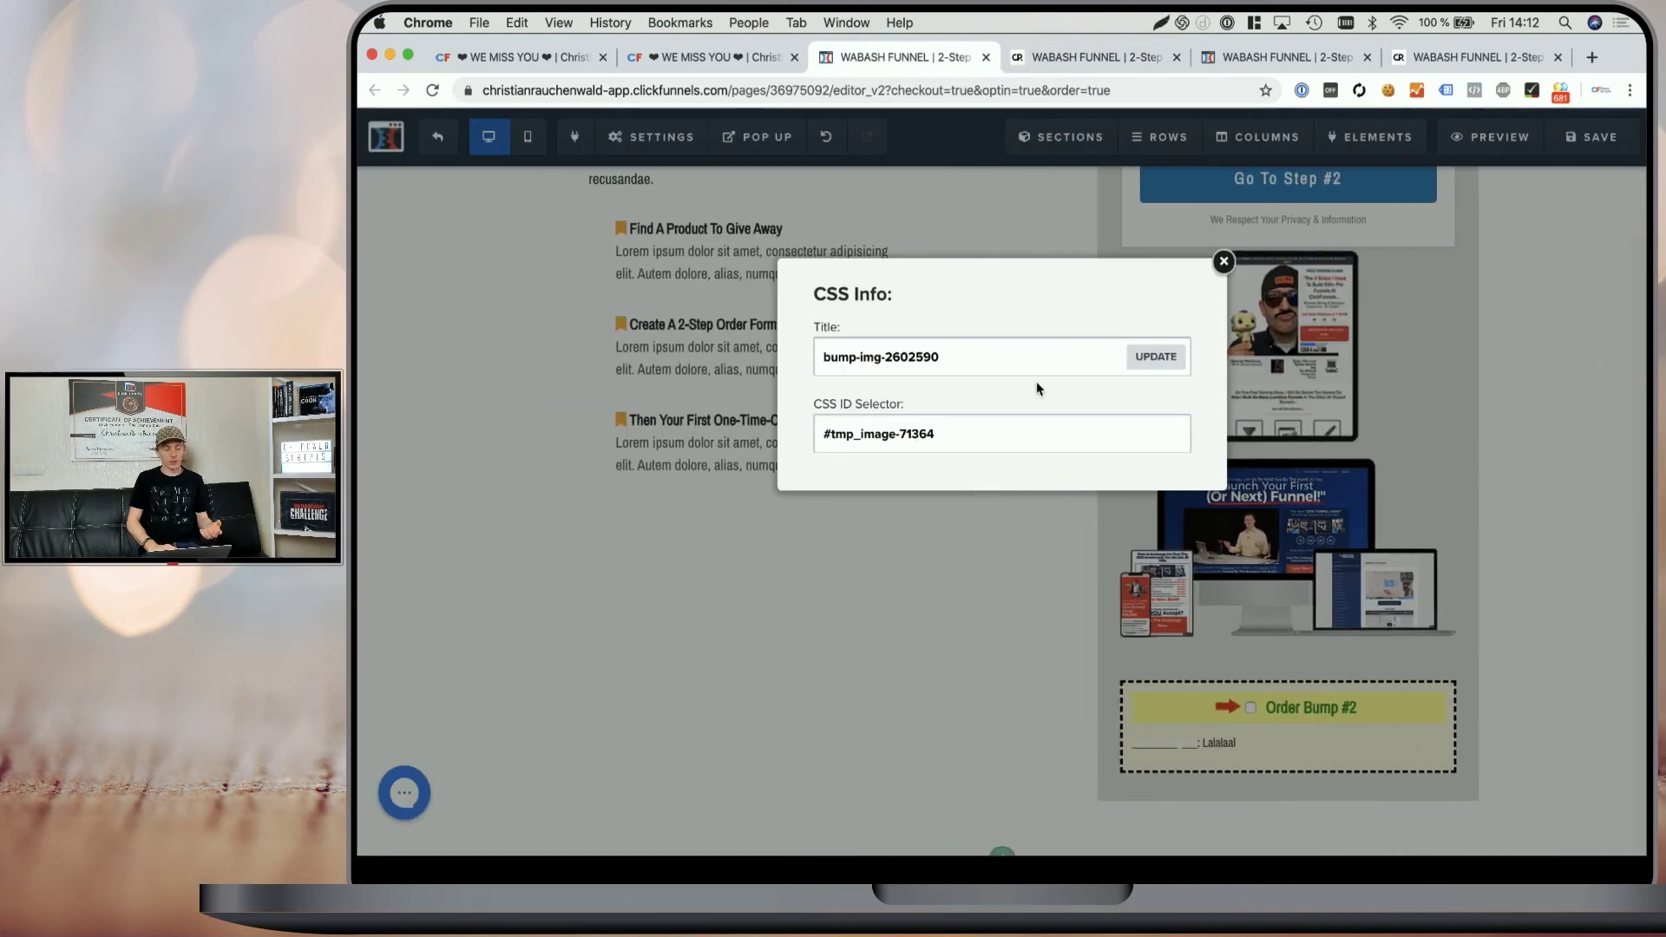